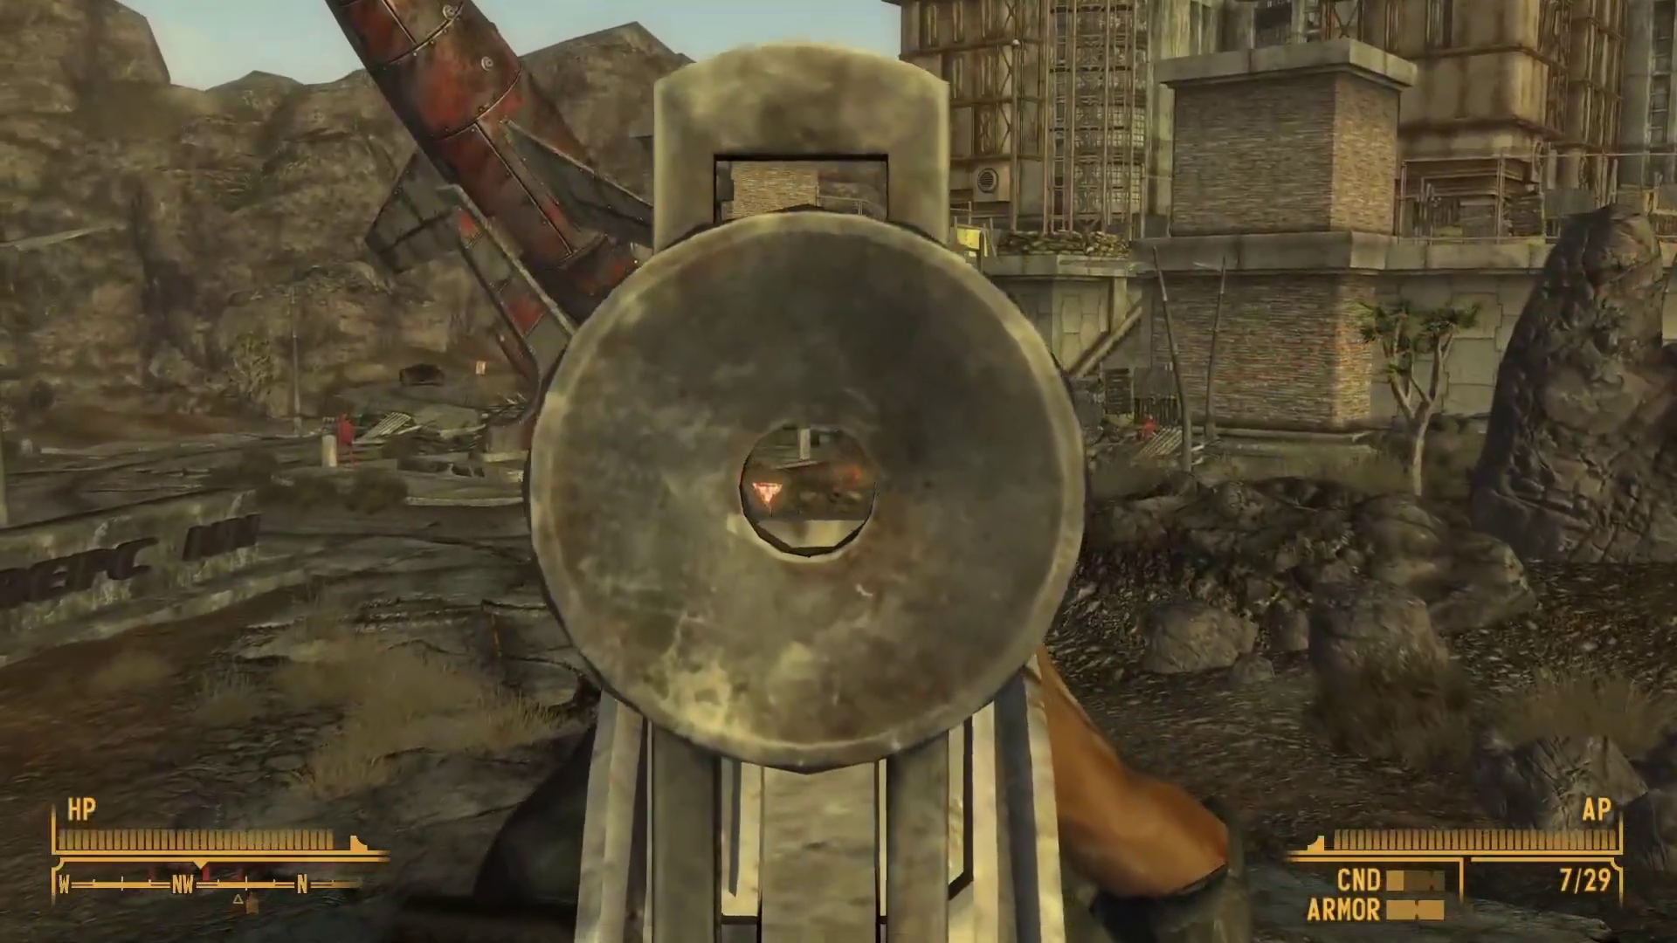
Step: Shoot the approaching feral ghoul with the pistol until it dies, crippling its right arm
{"action": "left_click", "coordinate": [838, 472]}
{"action": "right_click", "coordinate": [838, 472]}
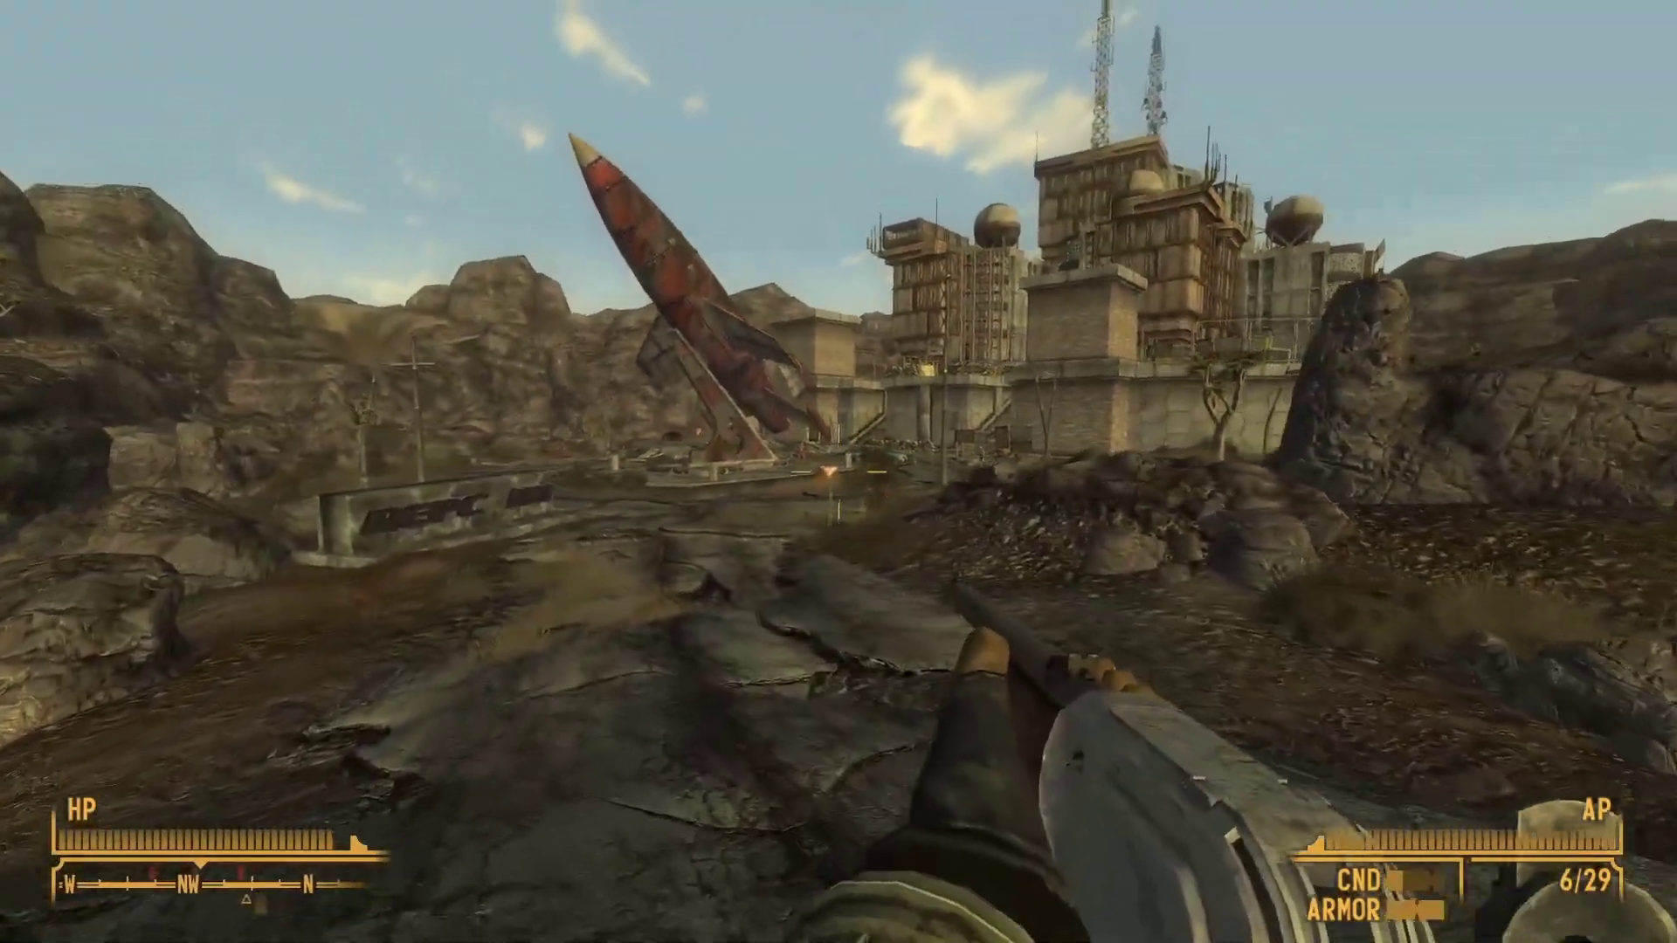
{"action": "right_click", "coordinate": [838, 471]}
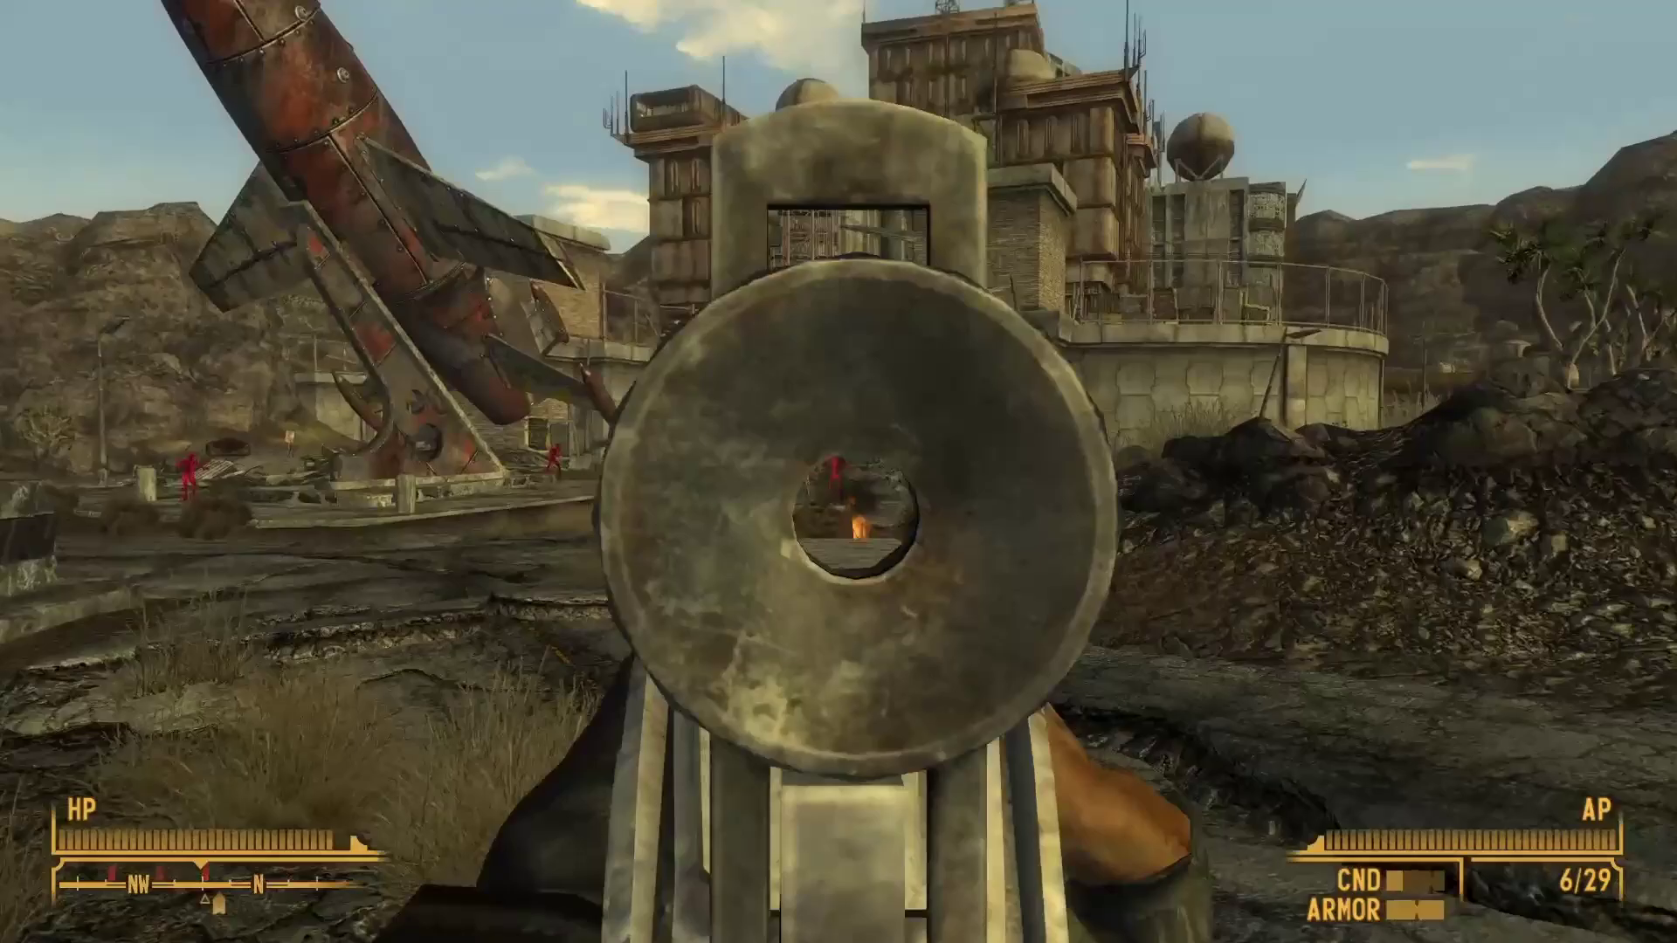
{"action": "left_click", "coordinate": [838, 472]}
{"action": "right_click", "coordinate": [838, 472]}
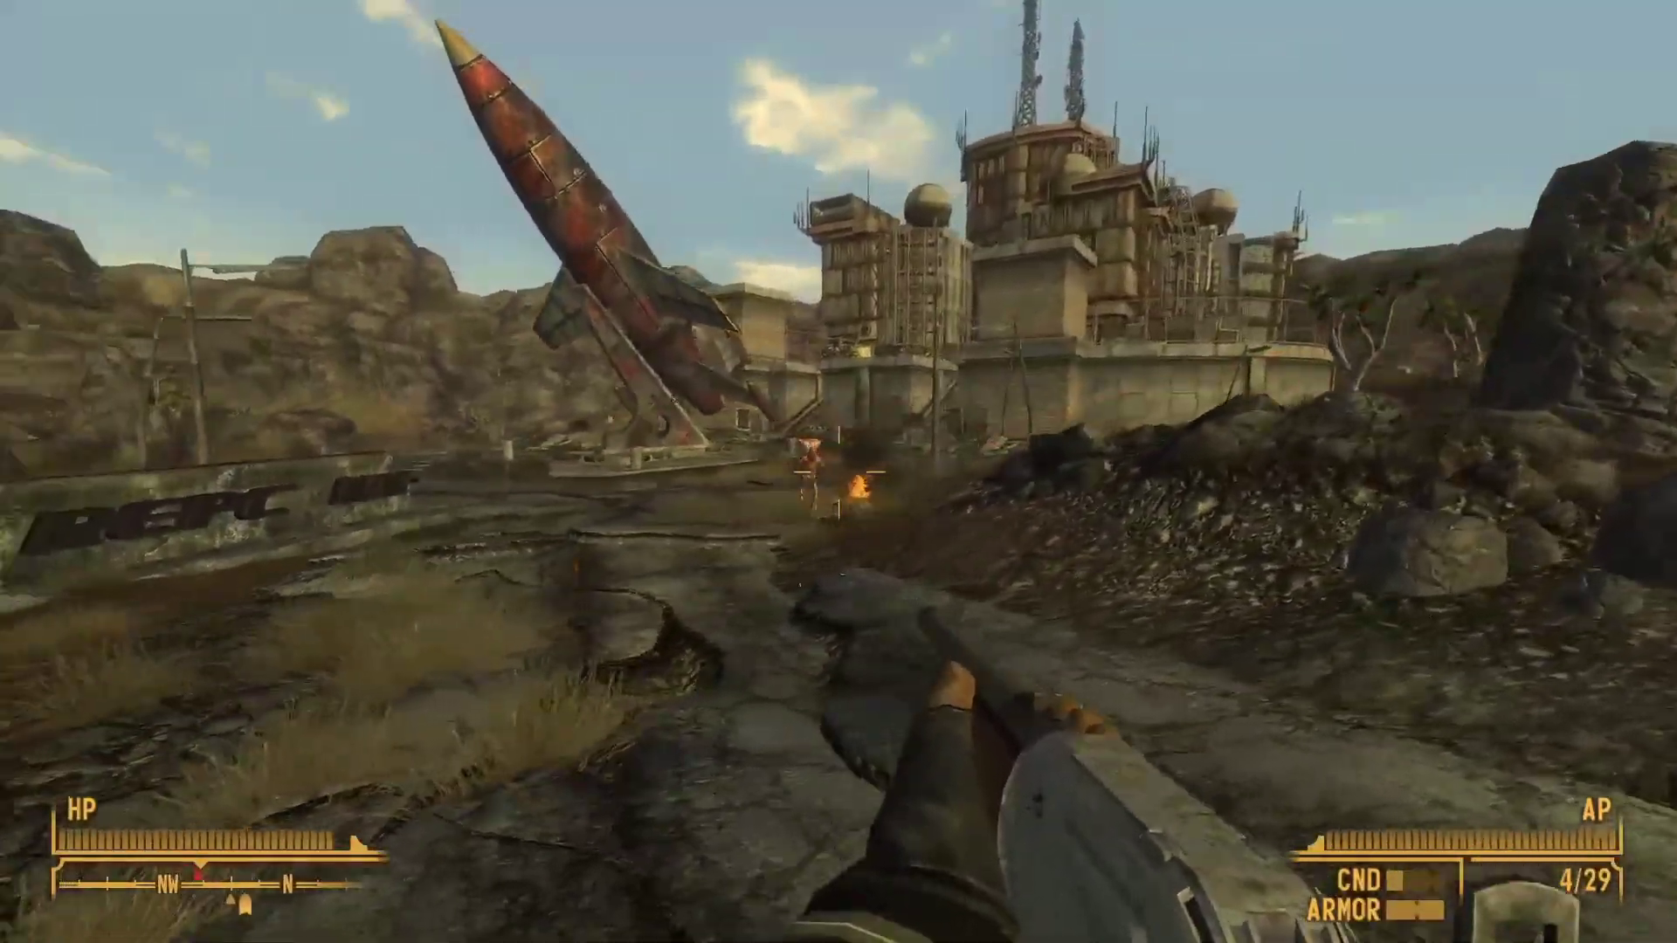
{"action": "right_click", "coordinate": [838, 472]}
{"action": "left_click", "coordinate": [839, 471]}
{"action": "right_click", "coordinate": [839, 472]}
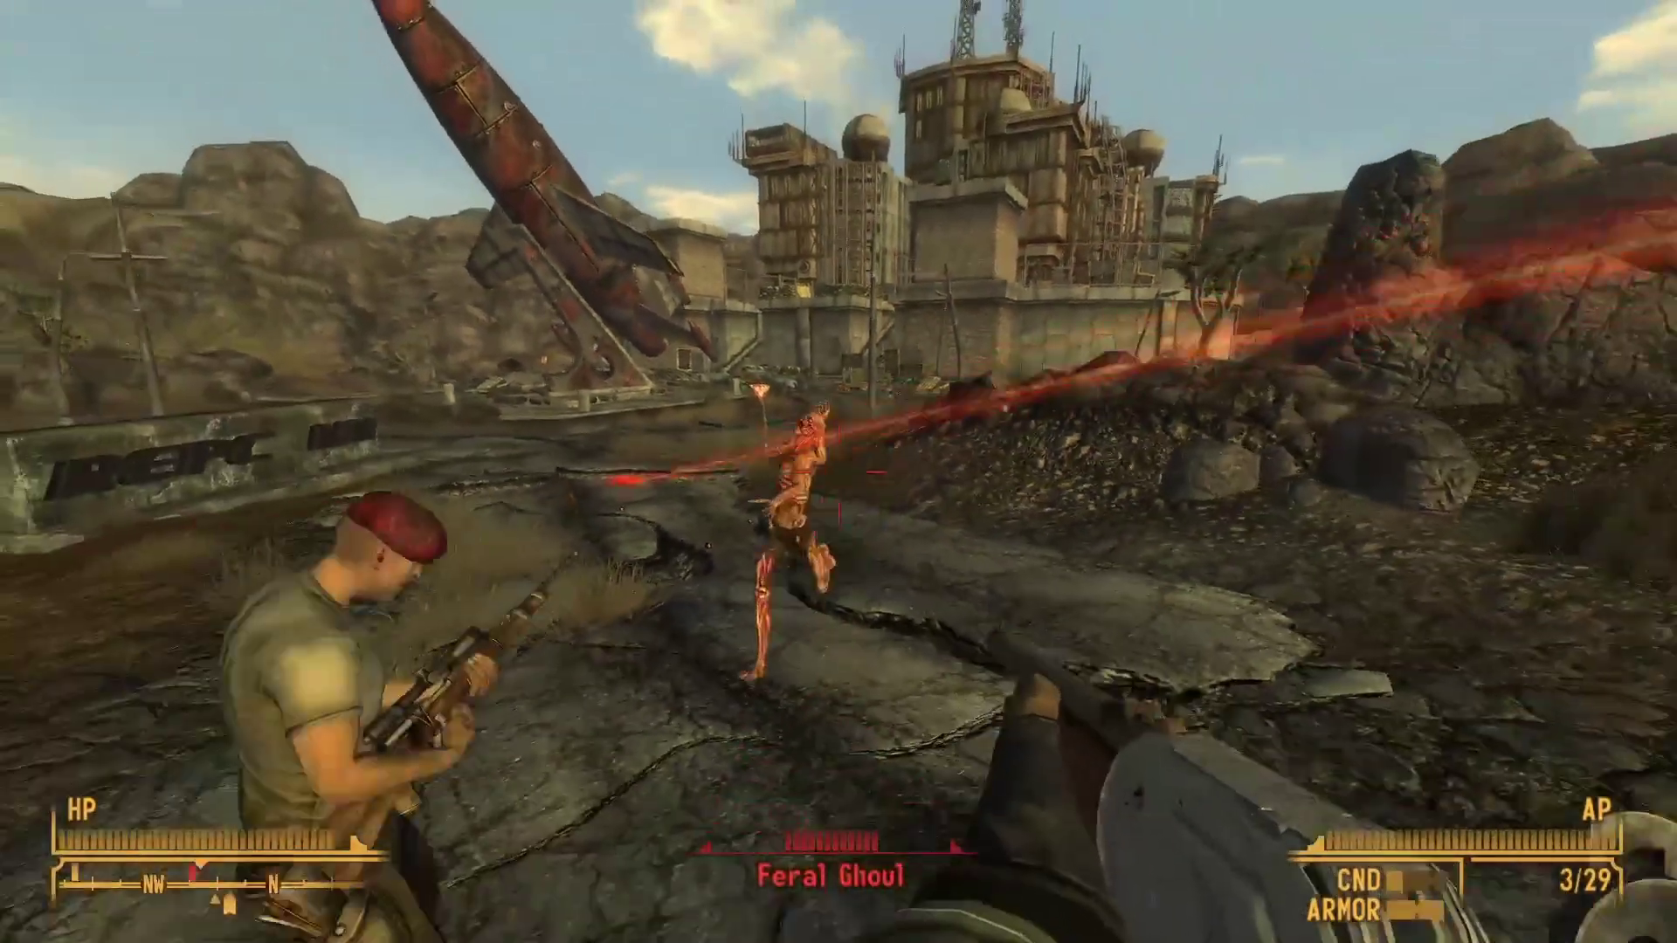
{"action": "left_click", "coordinate": [839, 472]}
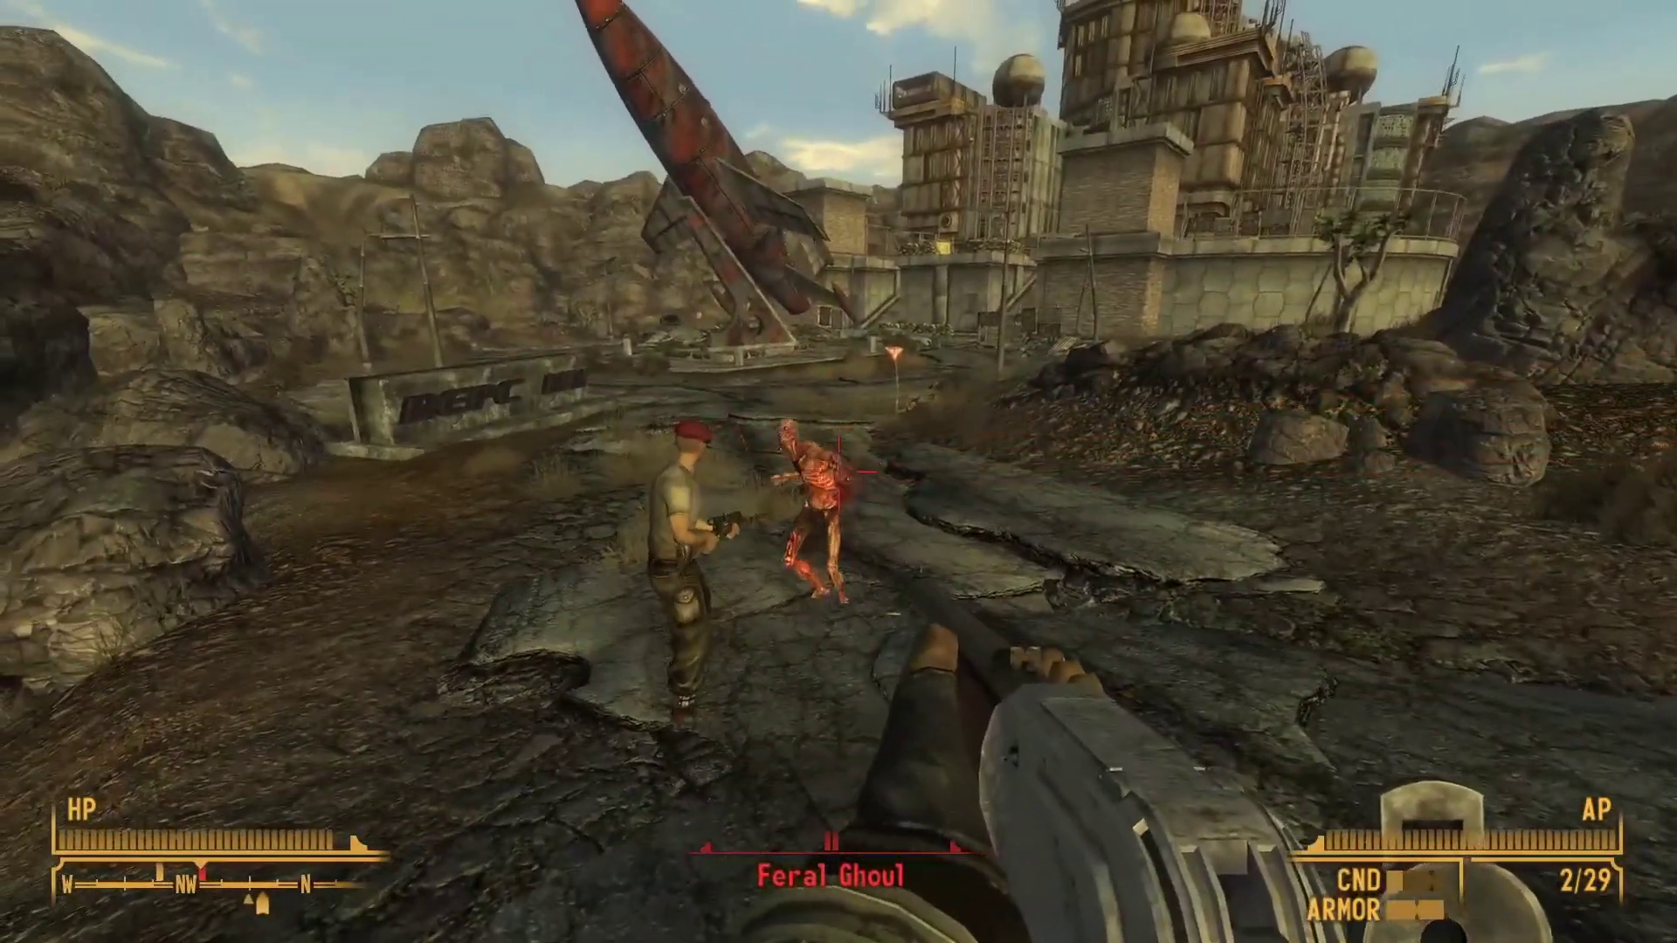
{"action": "left_click", "coordinate": [838, 471]}
Step: Loot the ghoul corpses on the road, taking the 5.56mm rounds and 6 bottle caps
{"action": "key", "text": "w"}
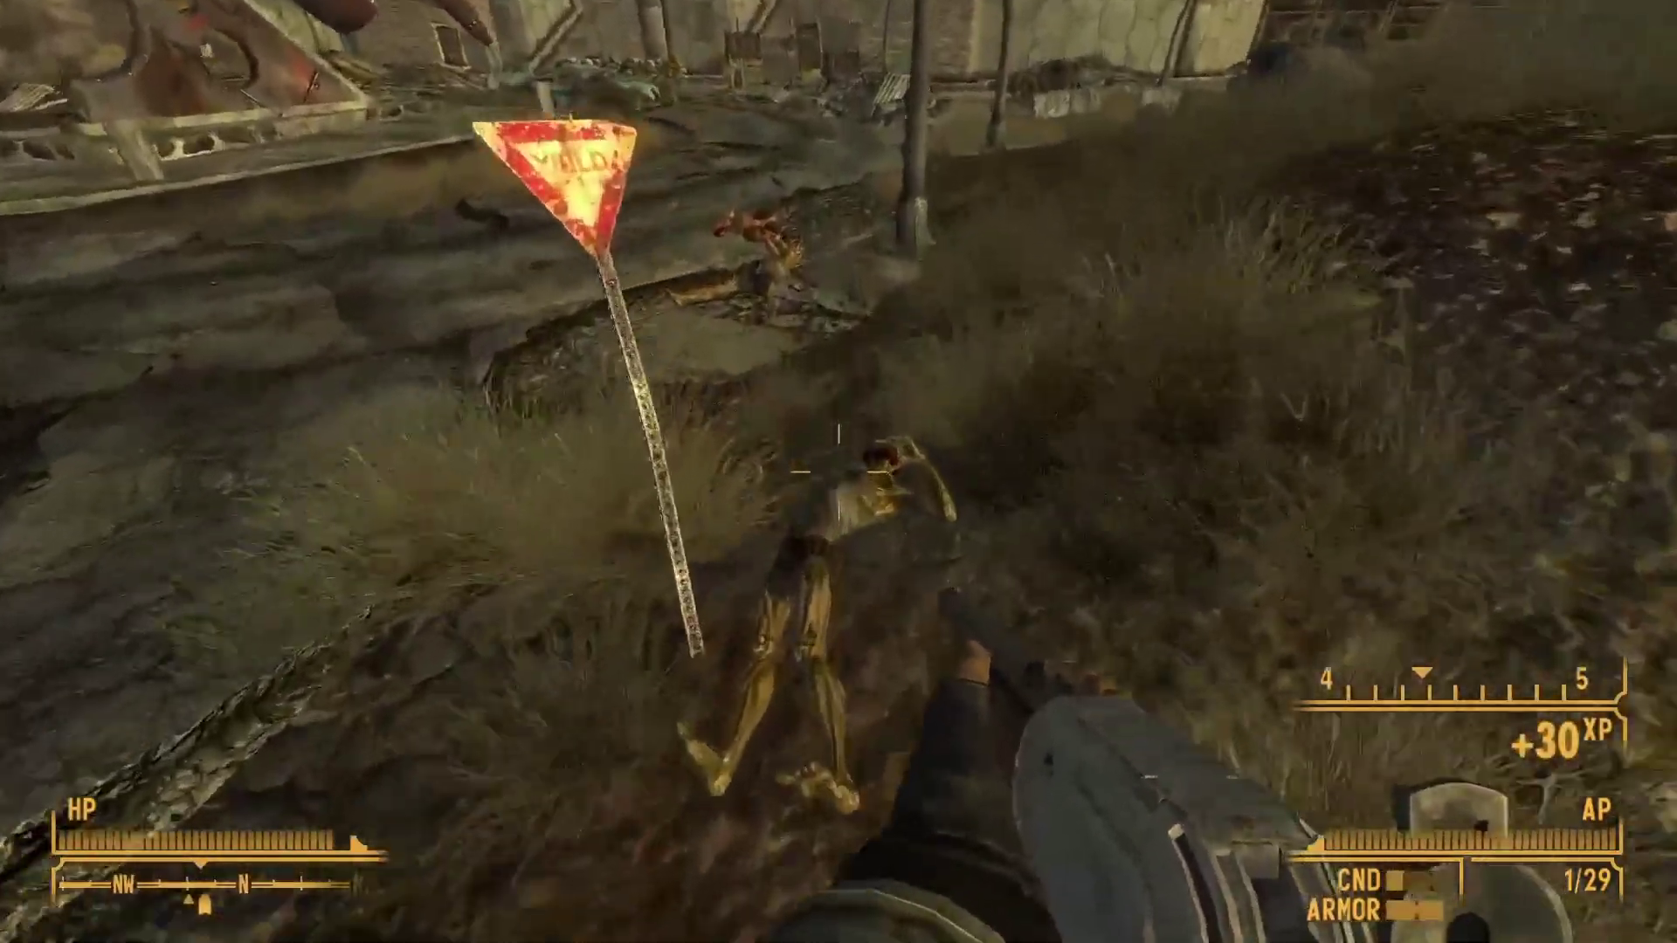
{"action": "key", "text": "w"}
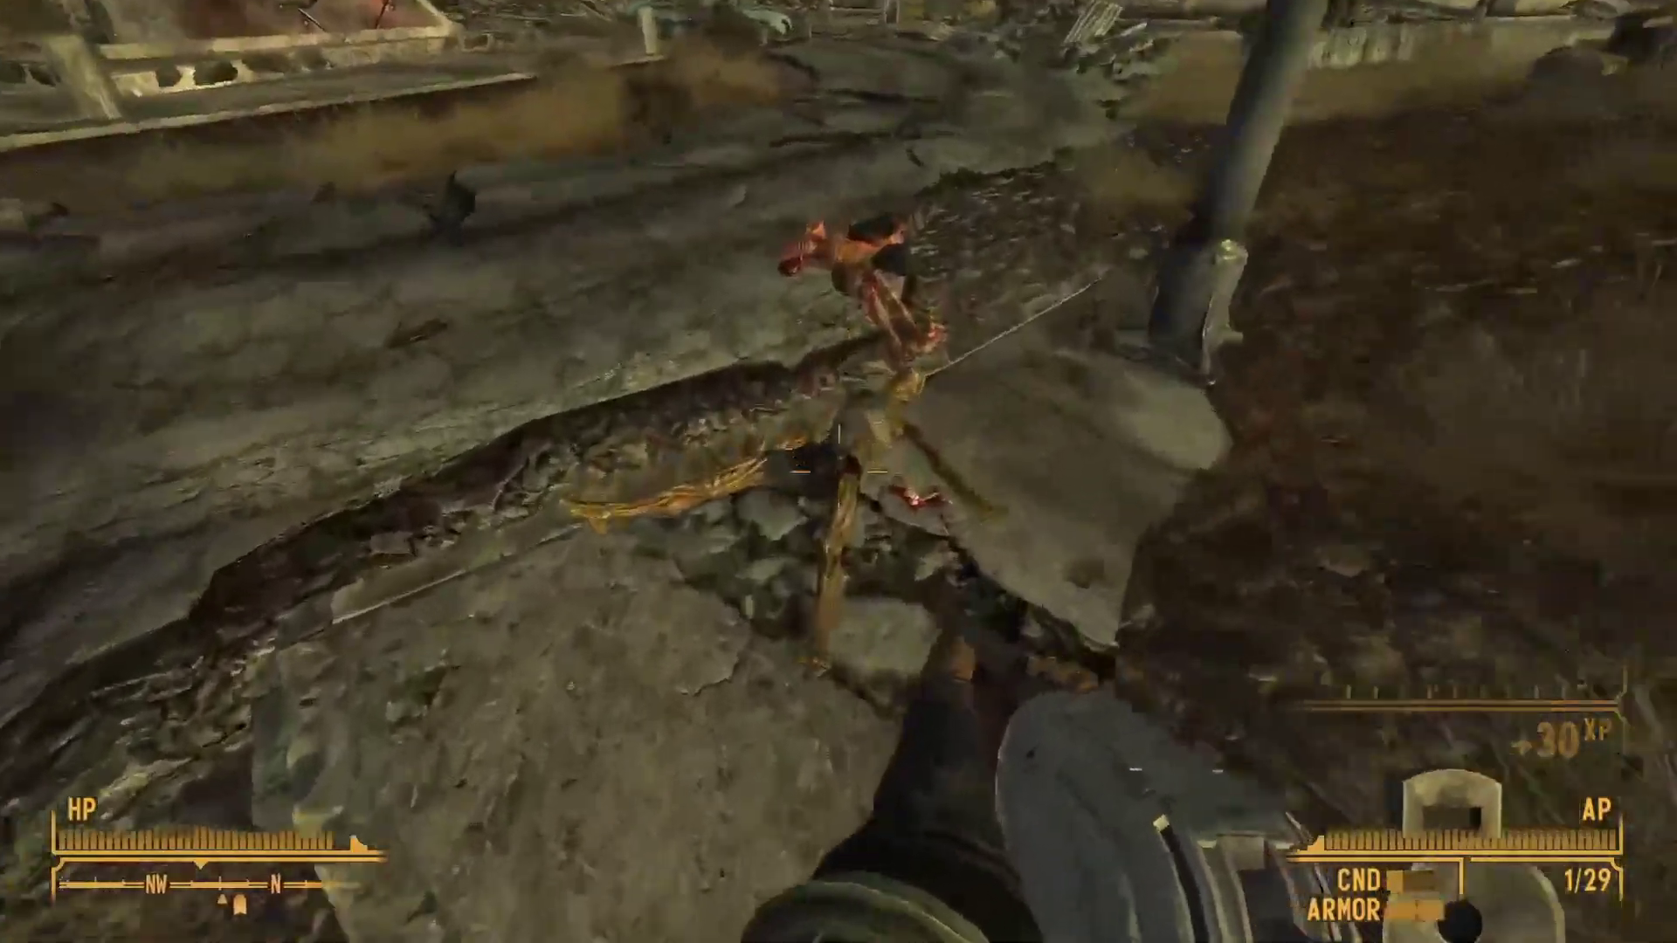
{"action": "key", "text": "e"}
{"action": "key", "text": "w"}
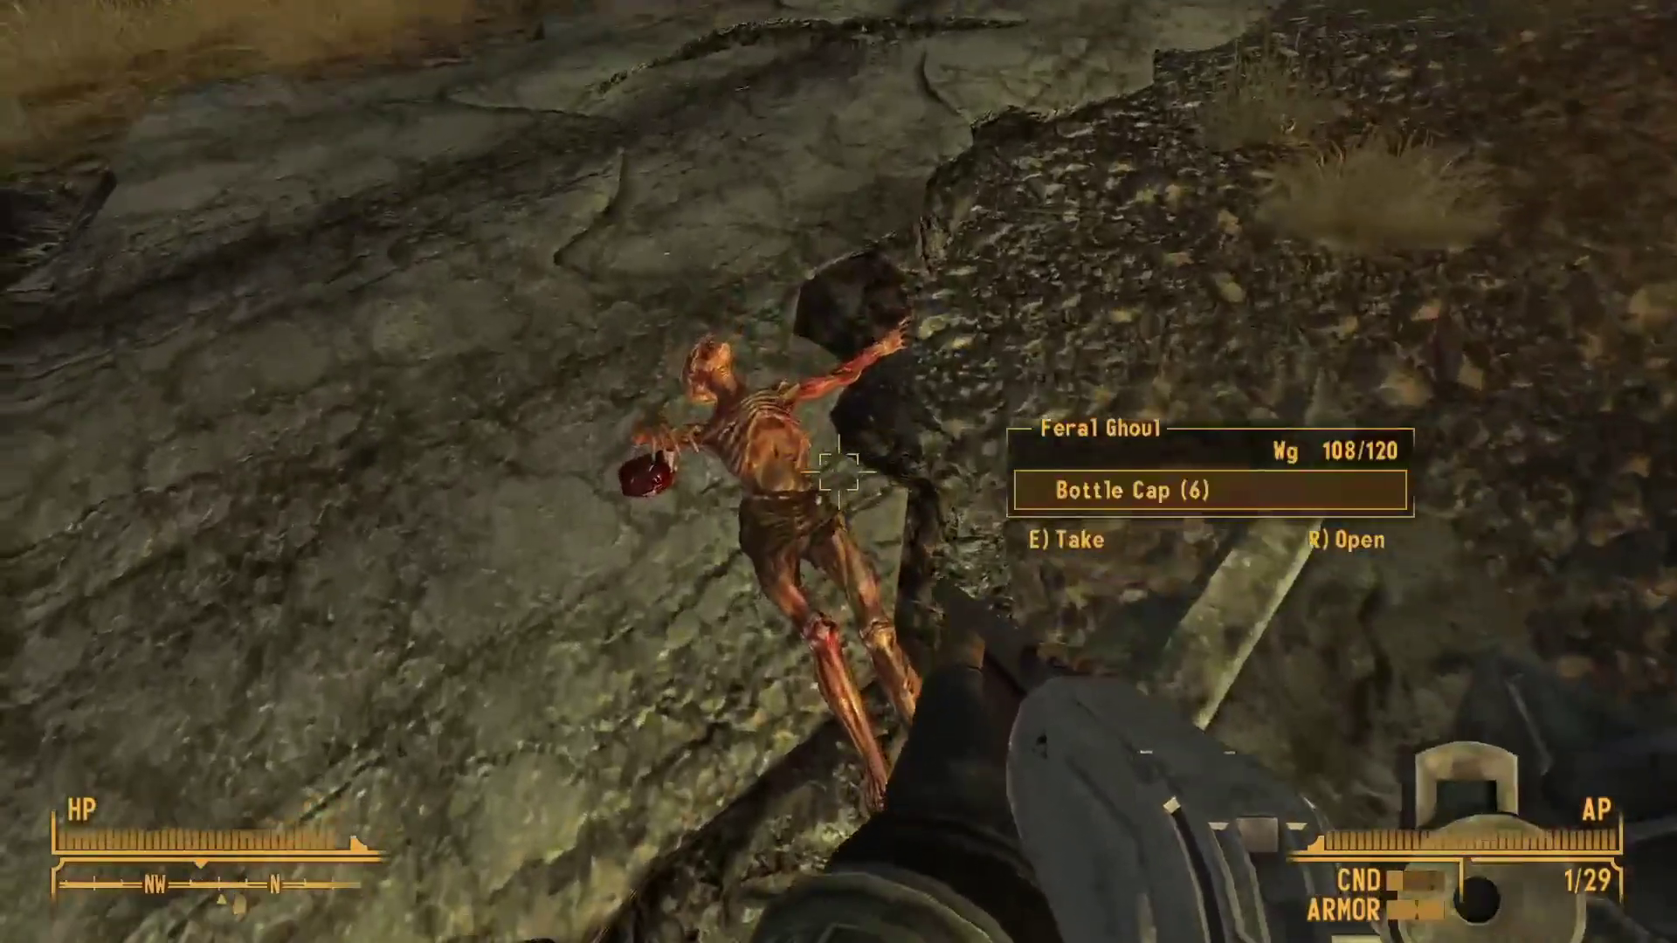
{"action": "key", "text": "e"}
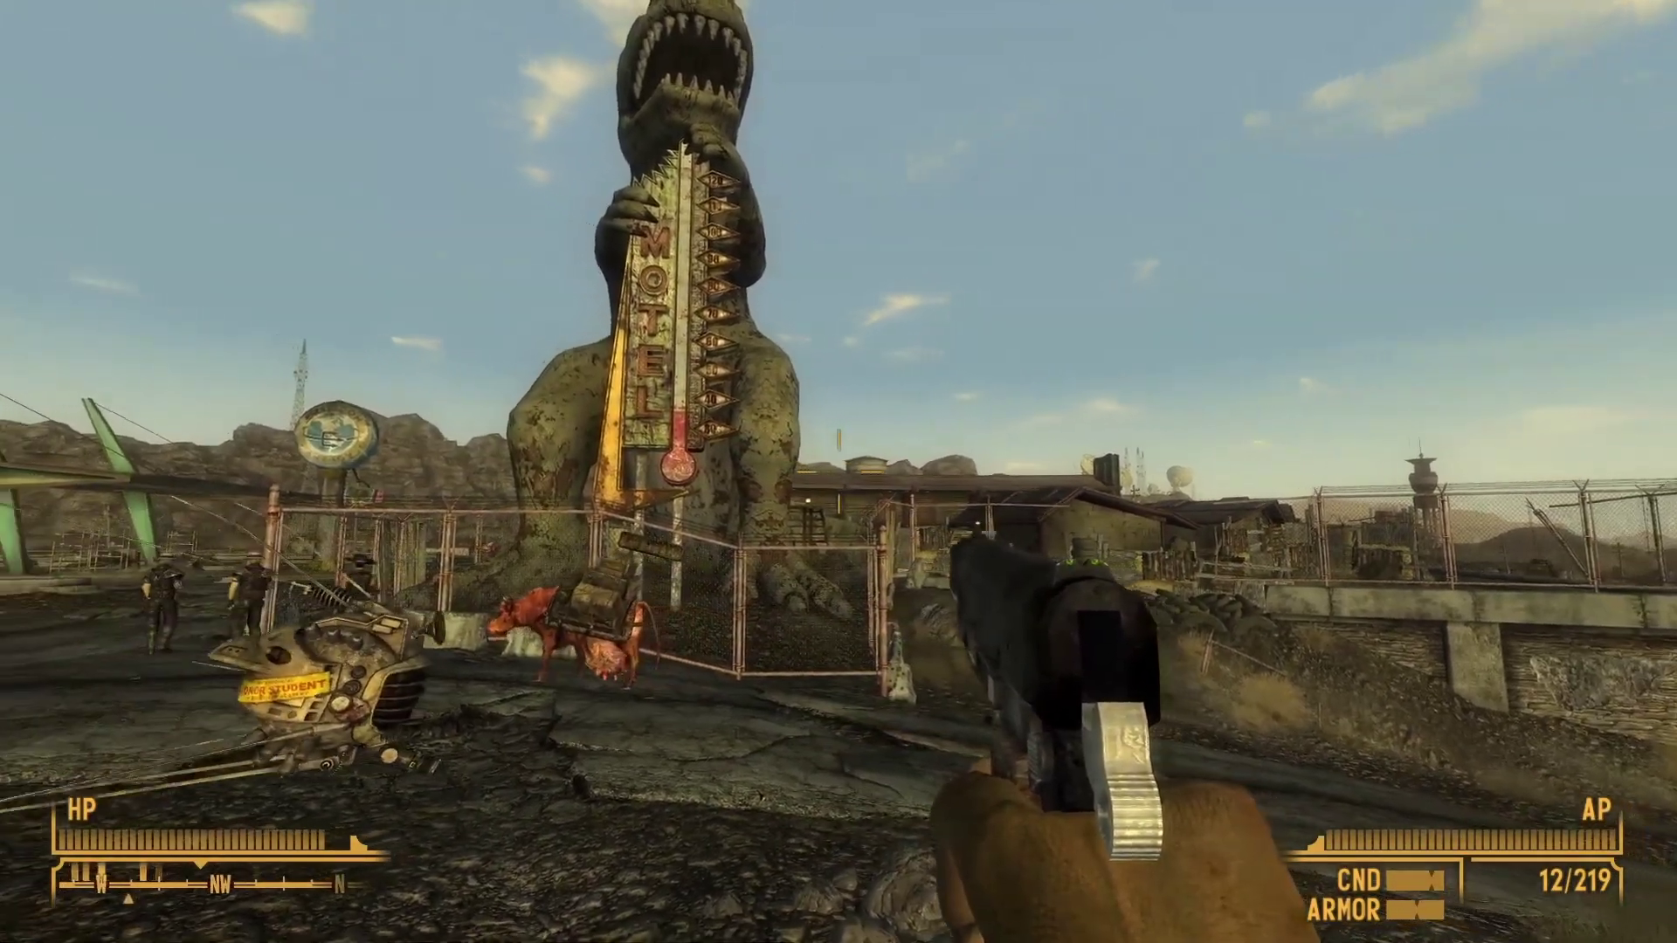
Step: Move up to the motel fence, kill the distant charging ghoul, then approach the camp table
{"action": "key", "text": "s"}
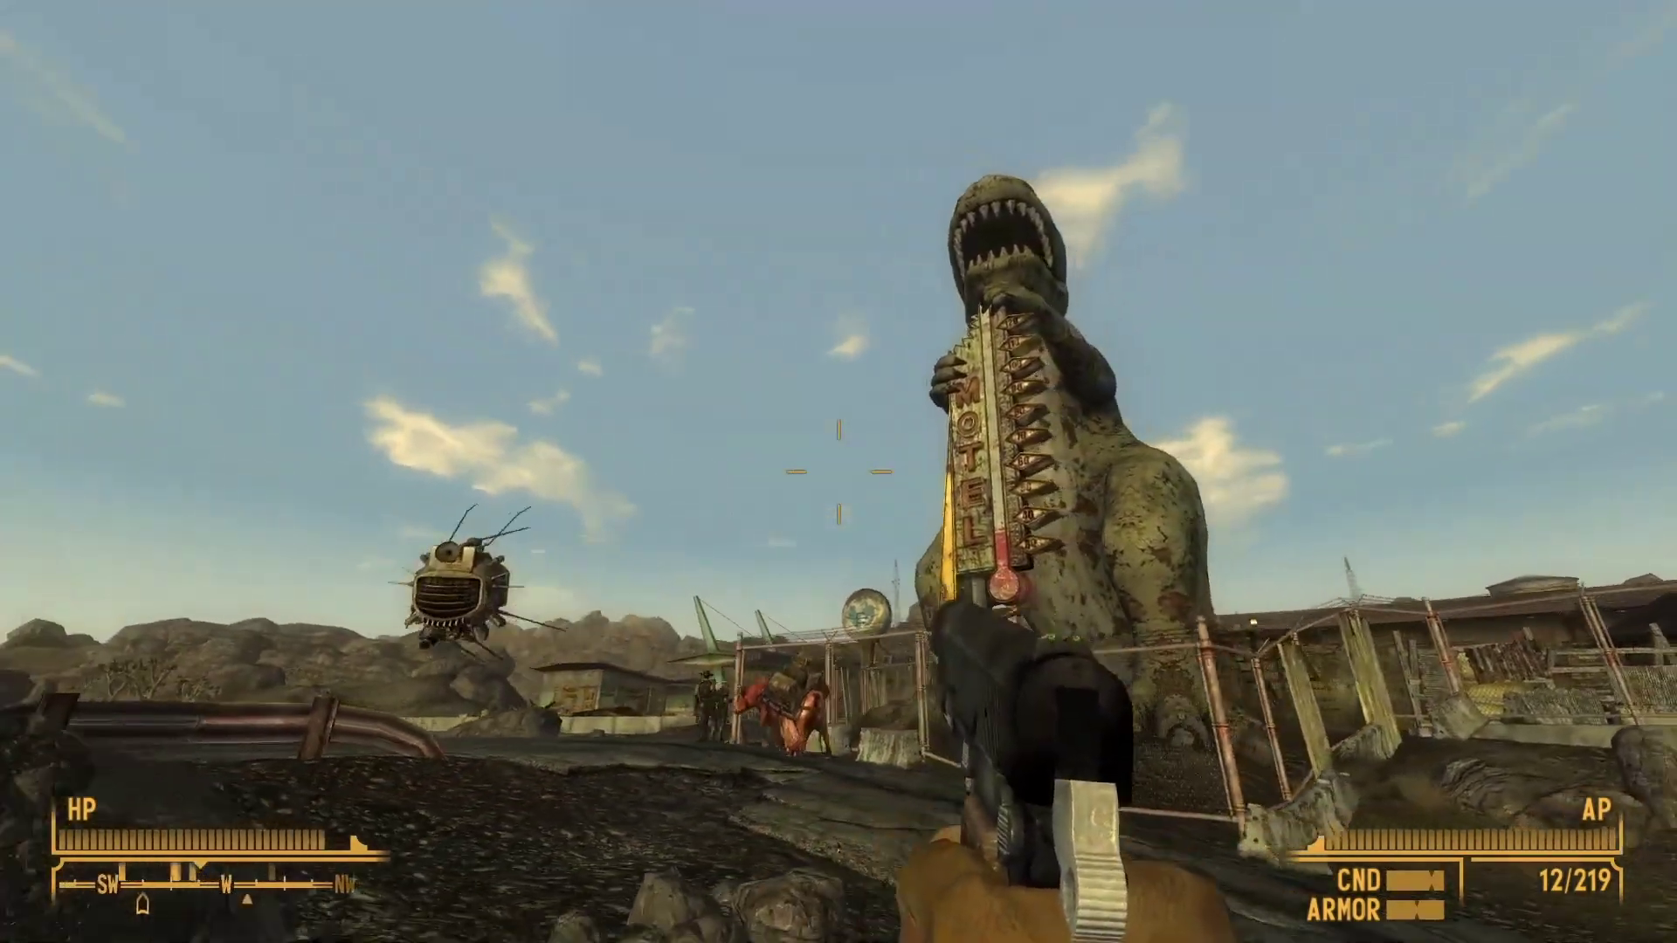
{"action": "key", "text": "w"}
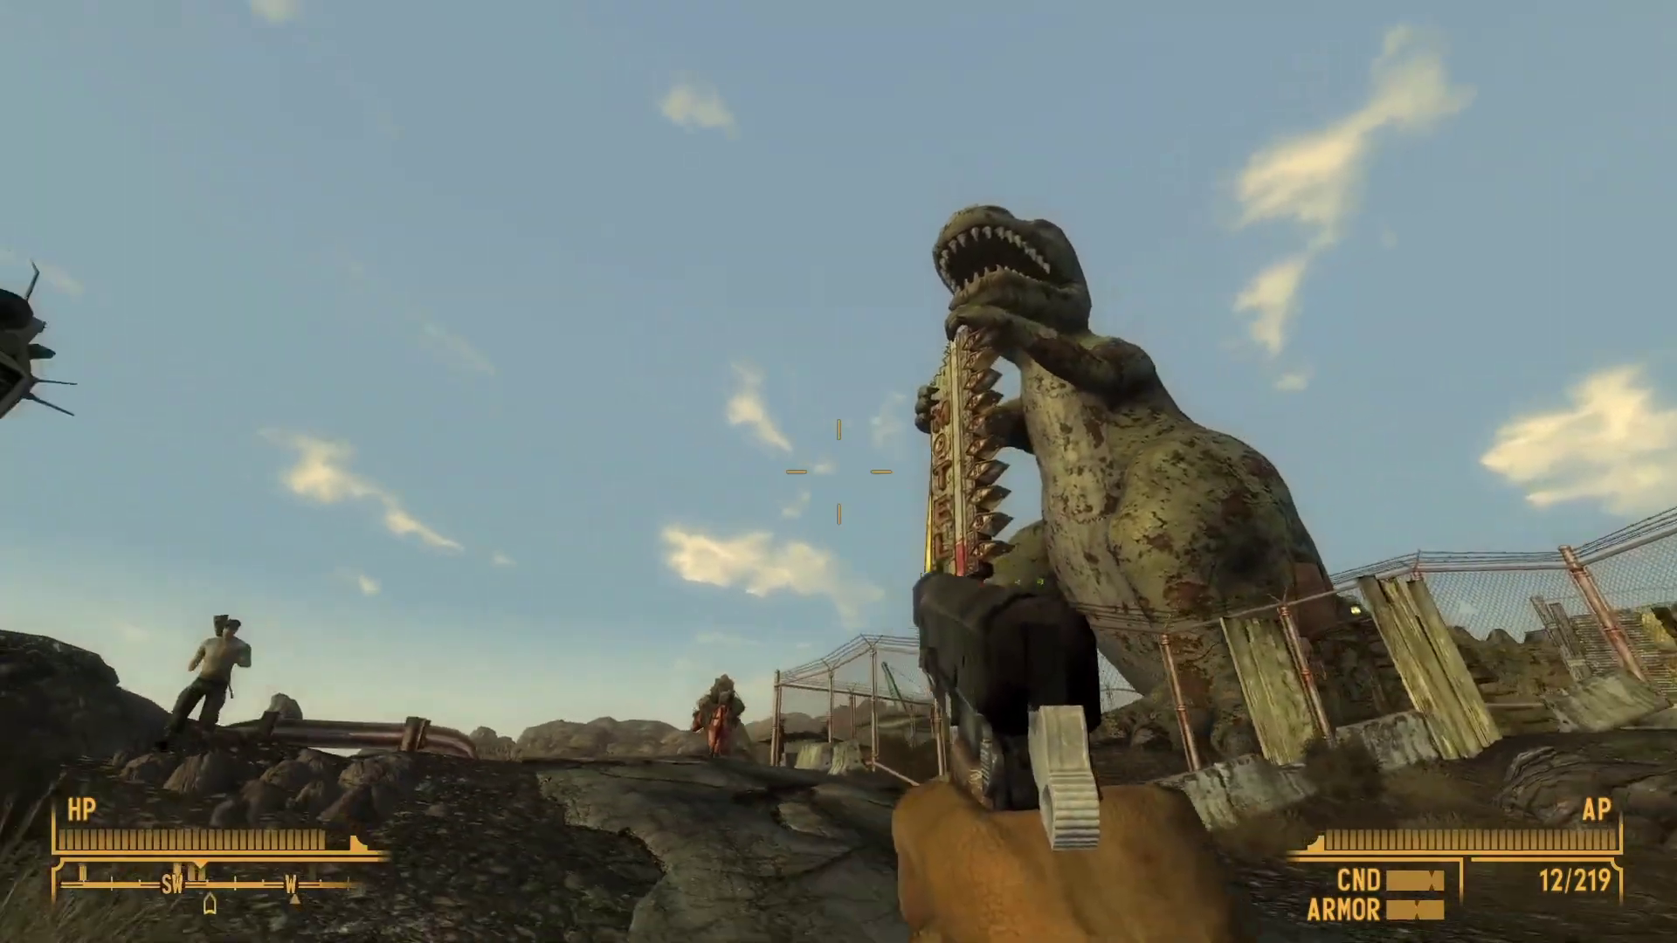
{"action": "key", "text": "w"}
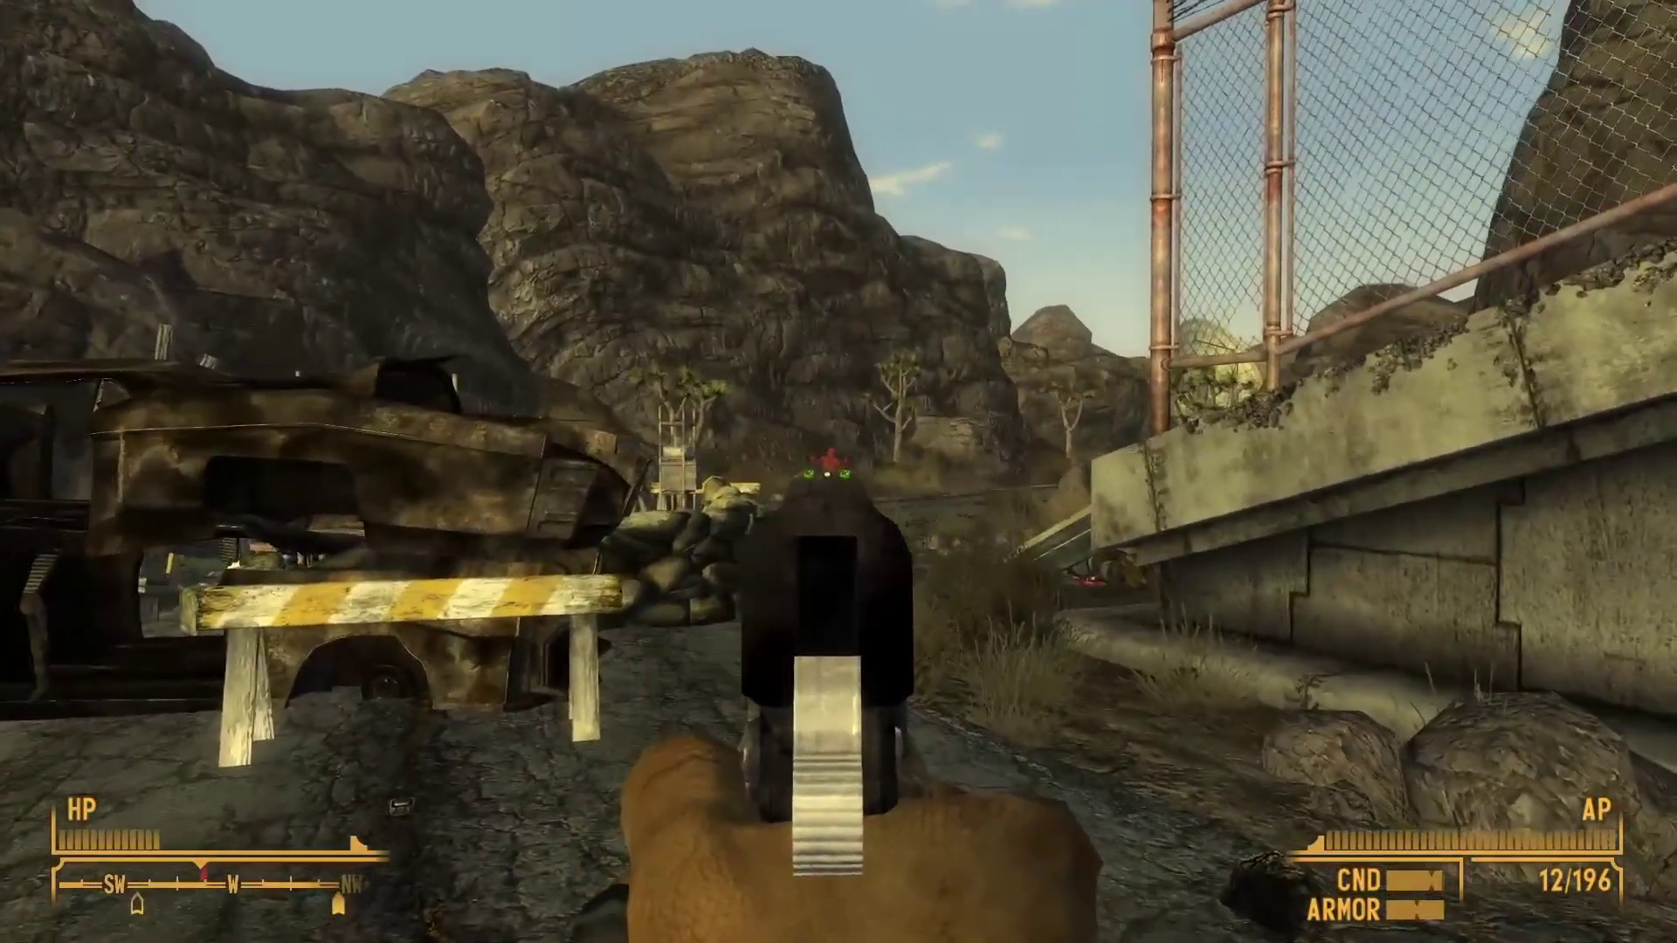
{"action": "left_click", "coordinate": [838, 478]}
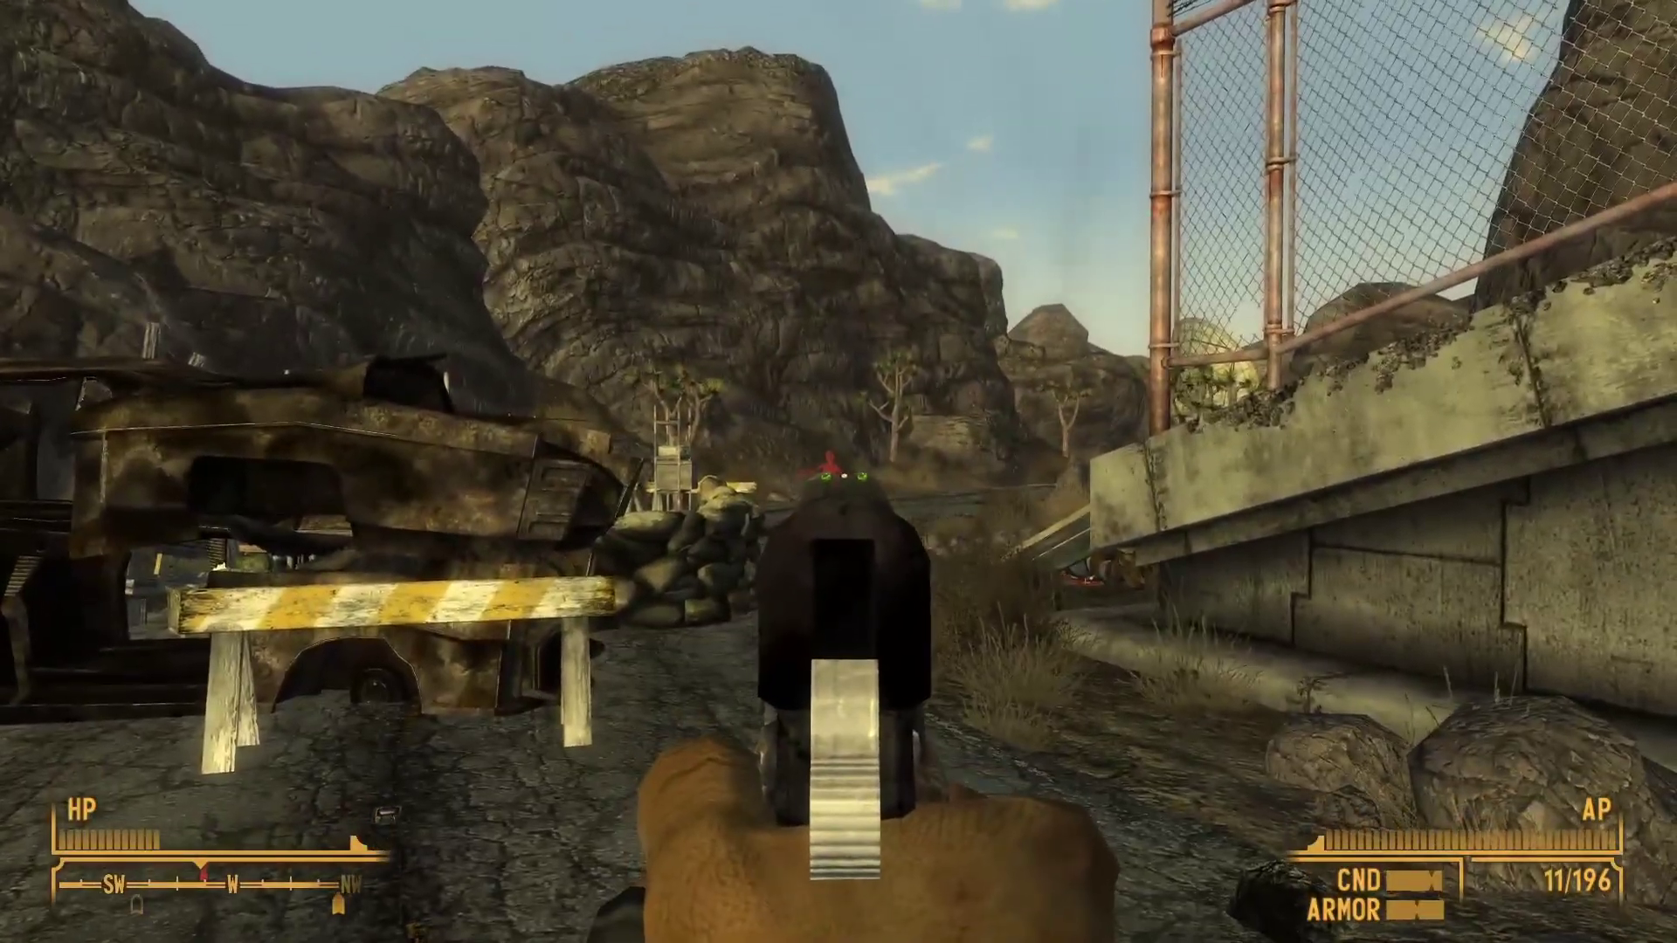
{"action": "left_click", "coordinate": [838, 478]}
{"action": "left_click", "coordinate": [838, 478]}
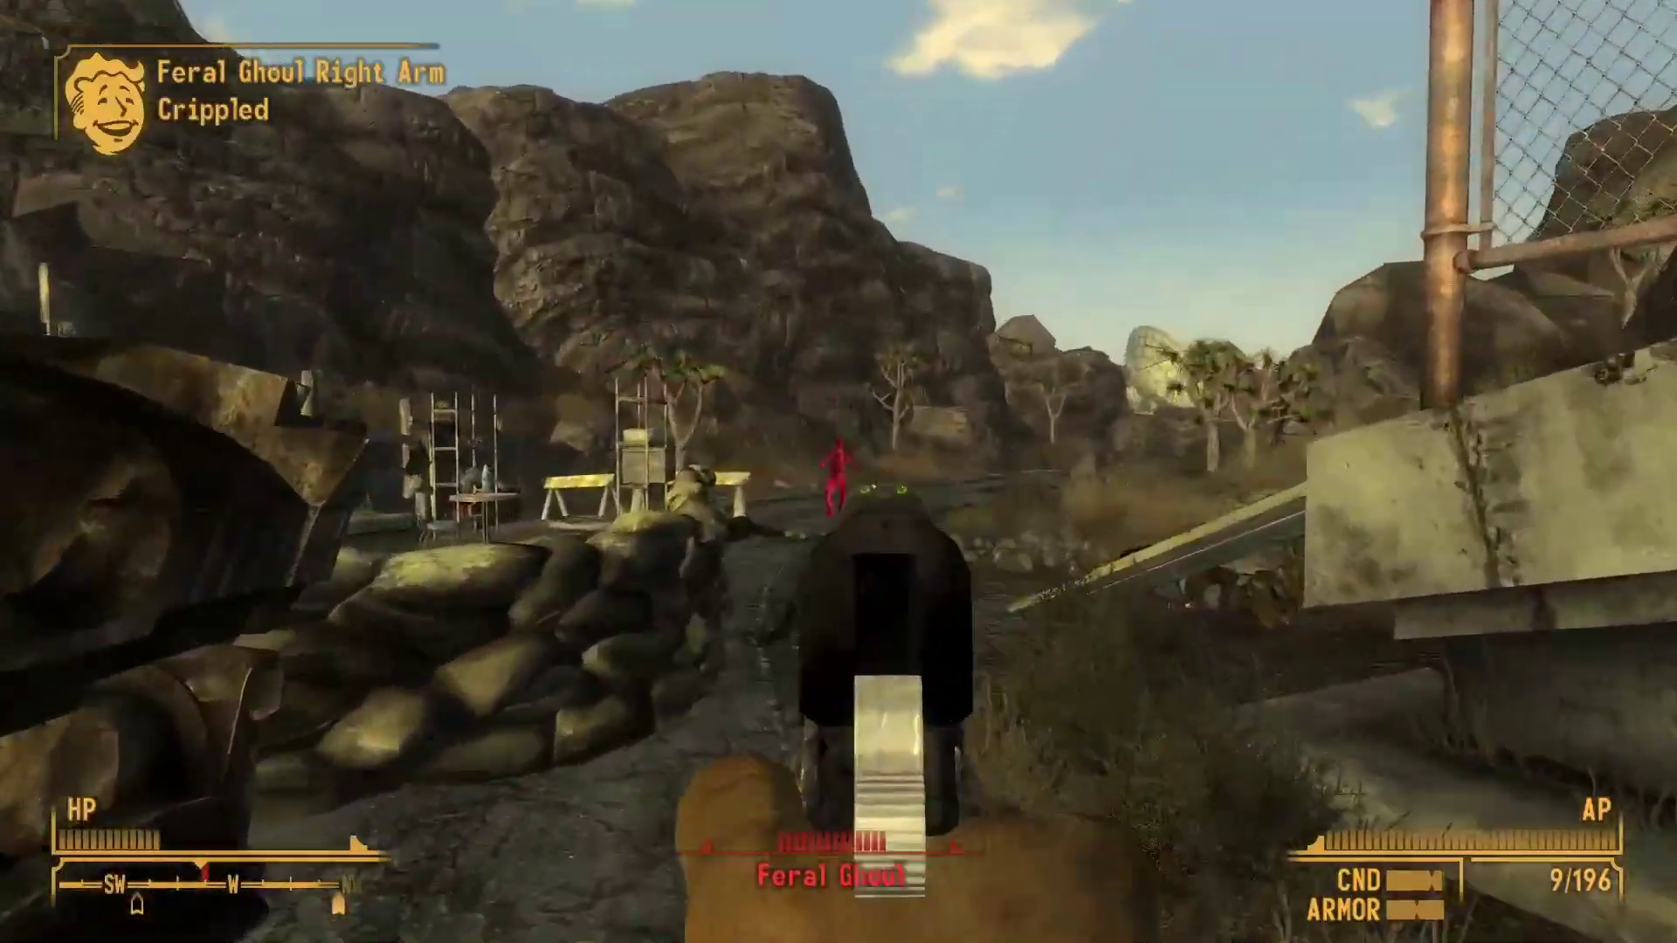
{"action": "left_click", "coordinate": [839, 479]}
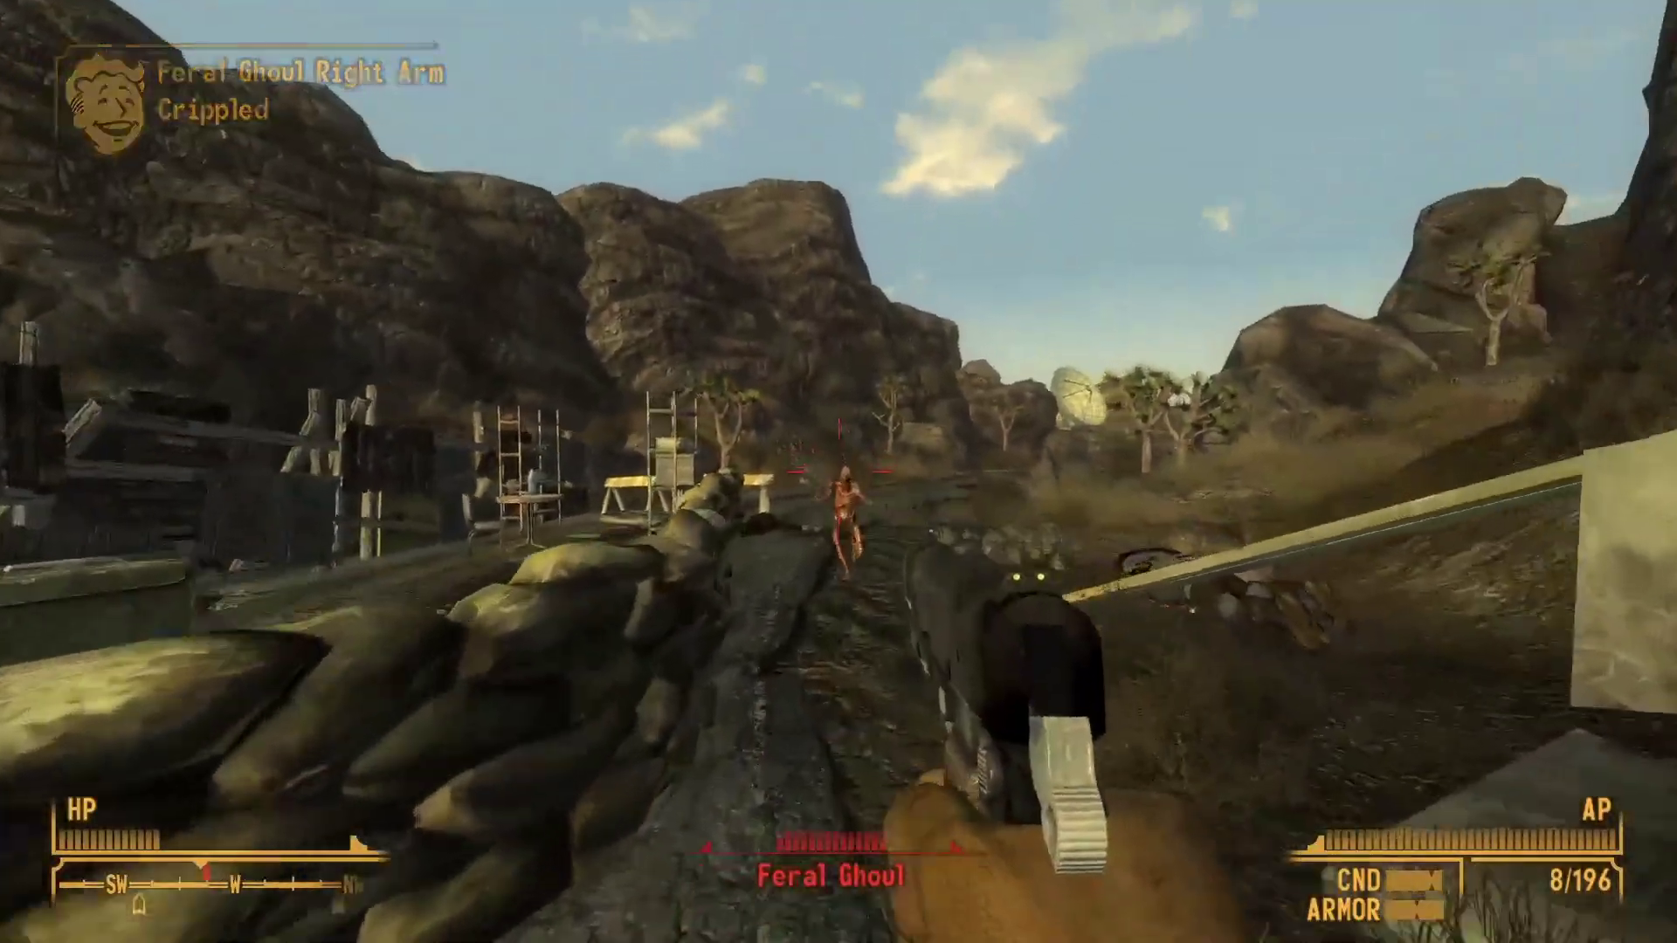
{"action": "left_click", "coordinate": [839, 478]}
{"action": "left_click", "coordinate": [838, 479]}
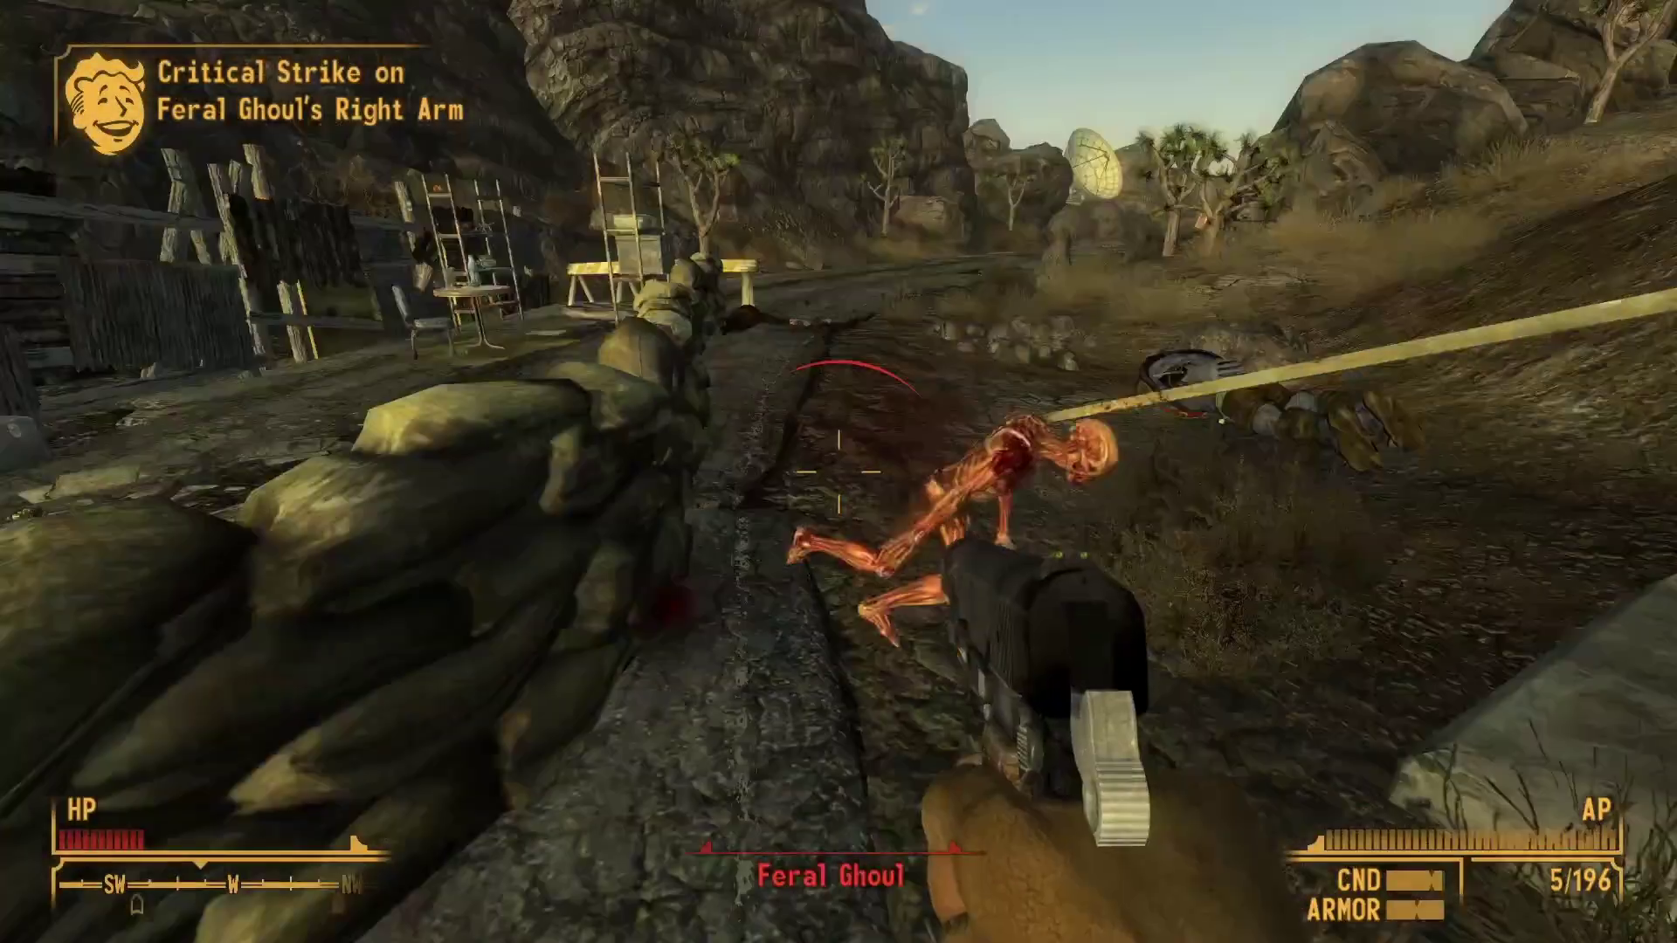
{"action": "key", "text": "w"}
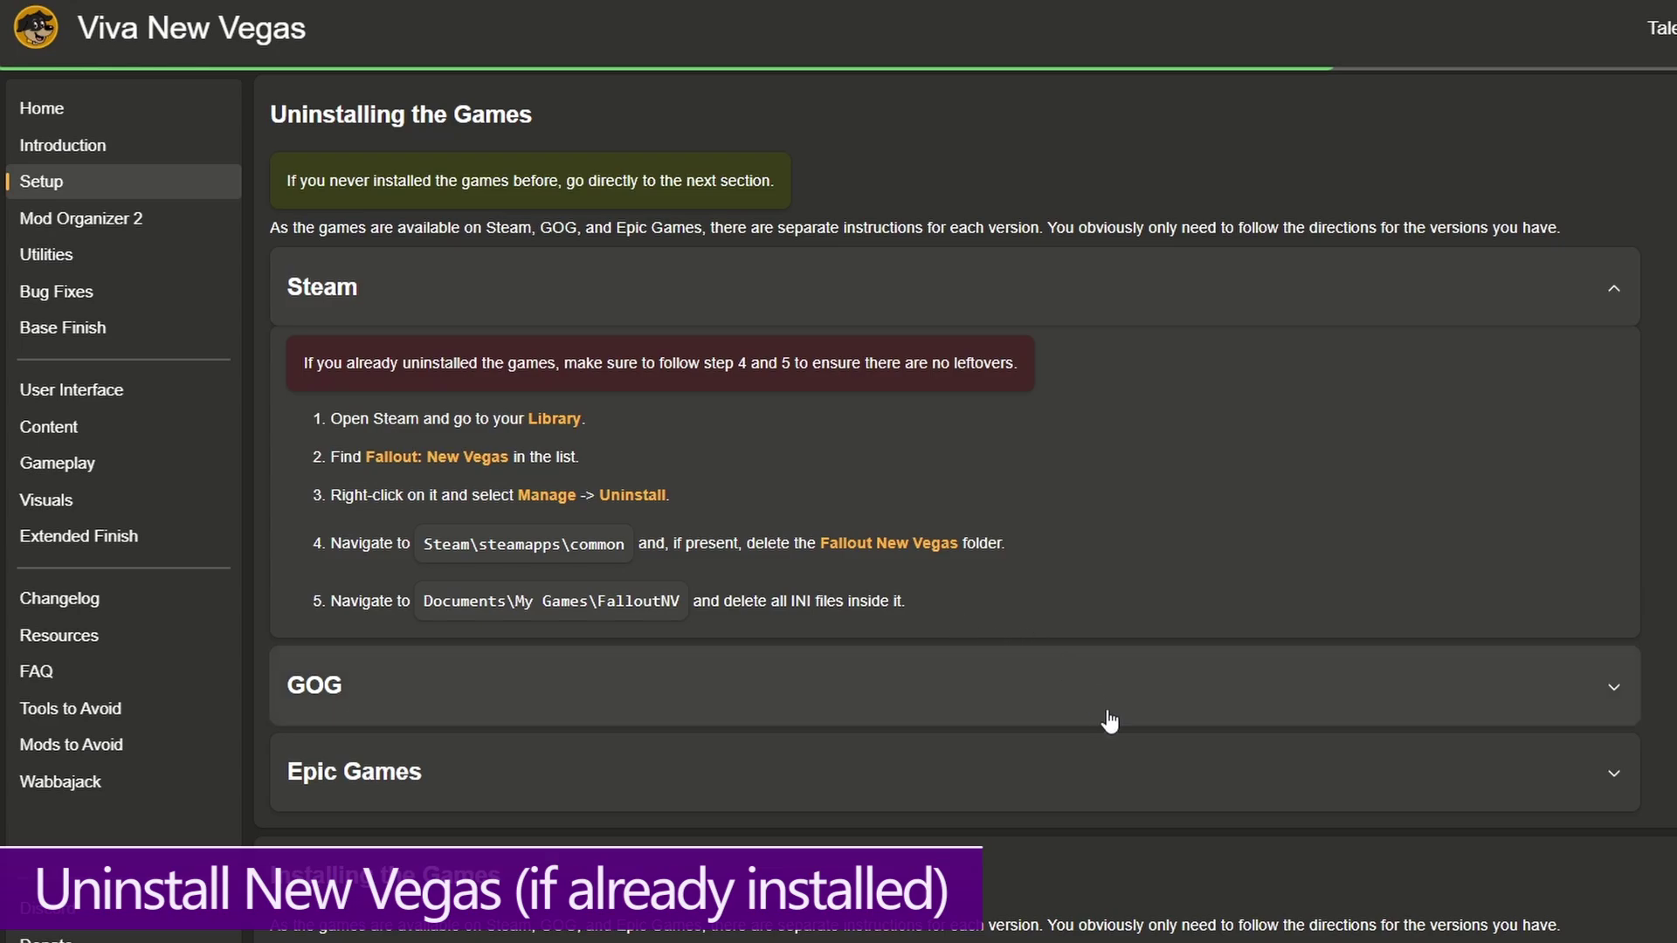
Step: In Documents\My Games, select the FalloutNV folder and bring up its Delete option
{"action": "key", "text": "super+e"}
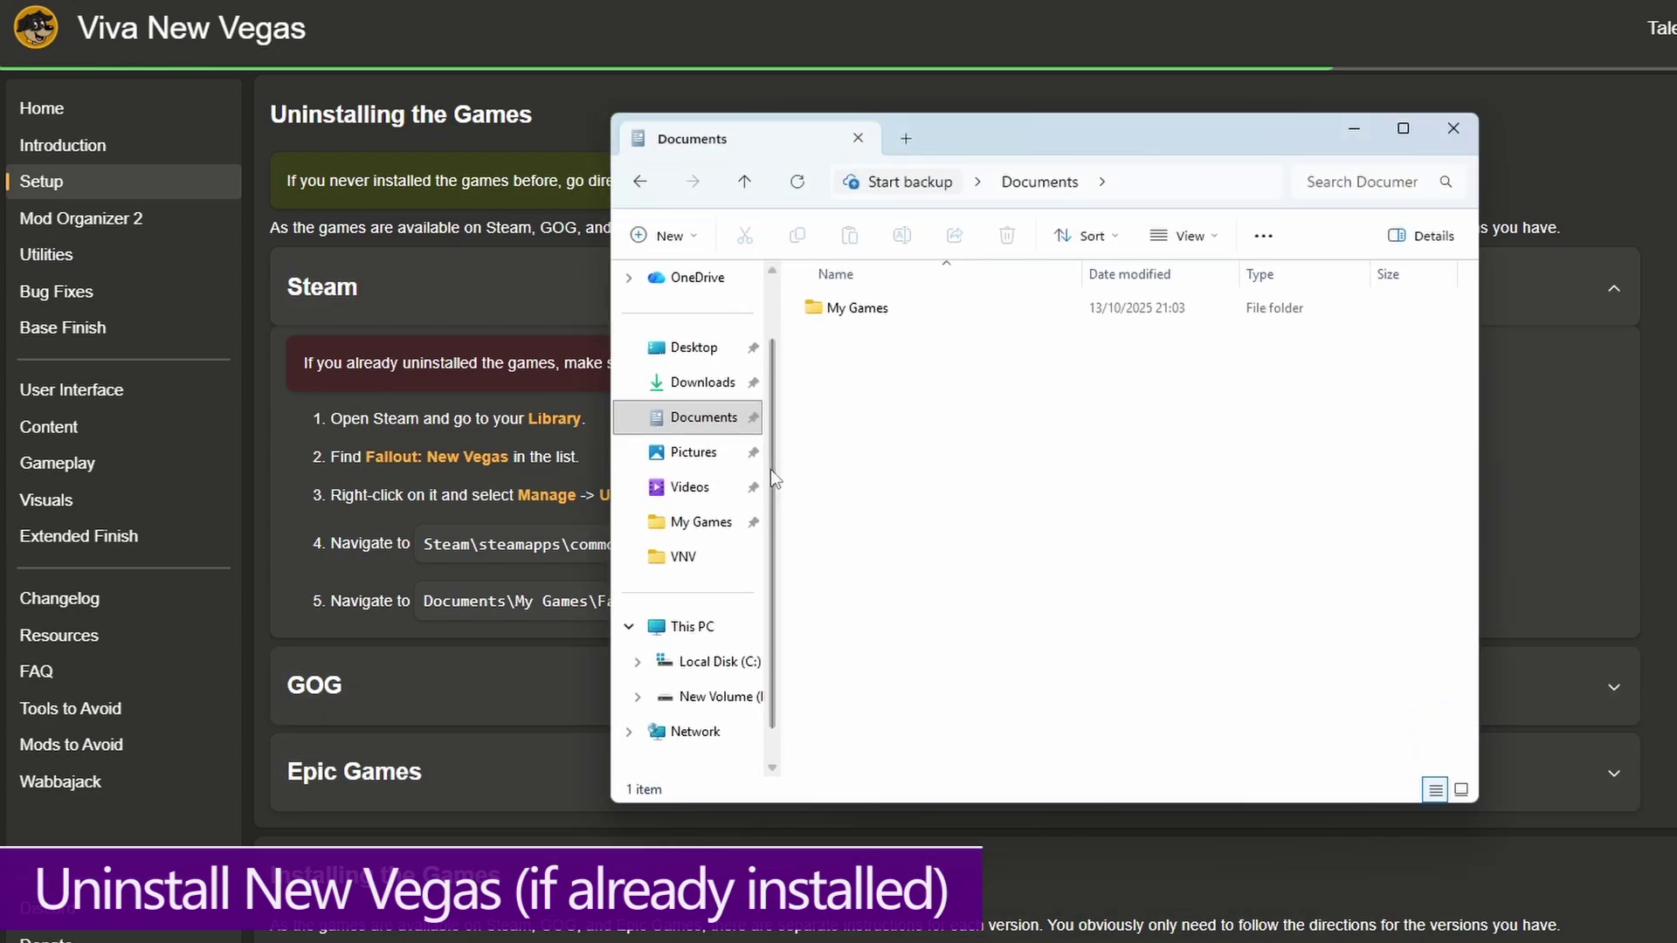
{"action": "double_click", "coordinate": [856, 319]}
{"action": "left_click", "coordinate": [864, 311]}
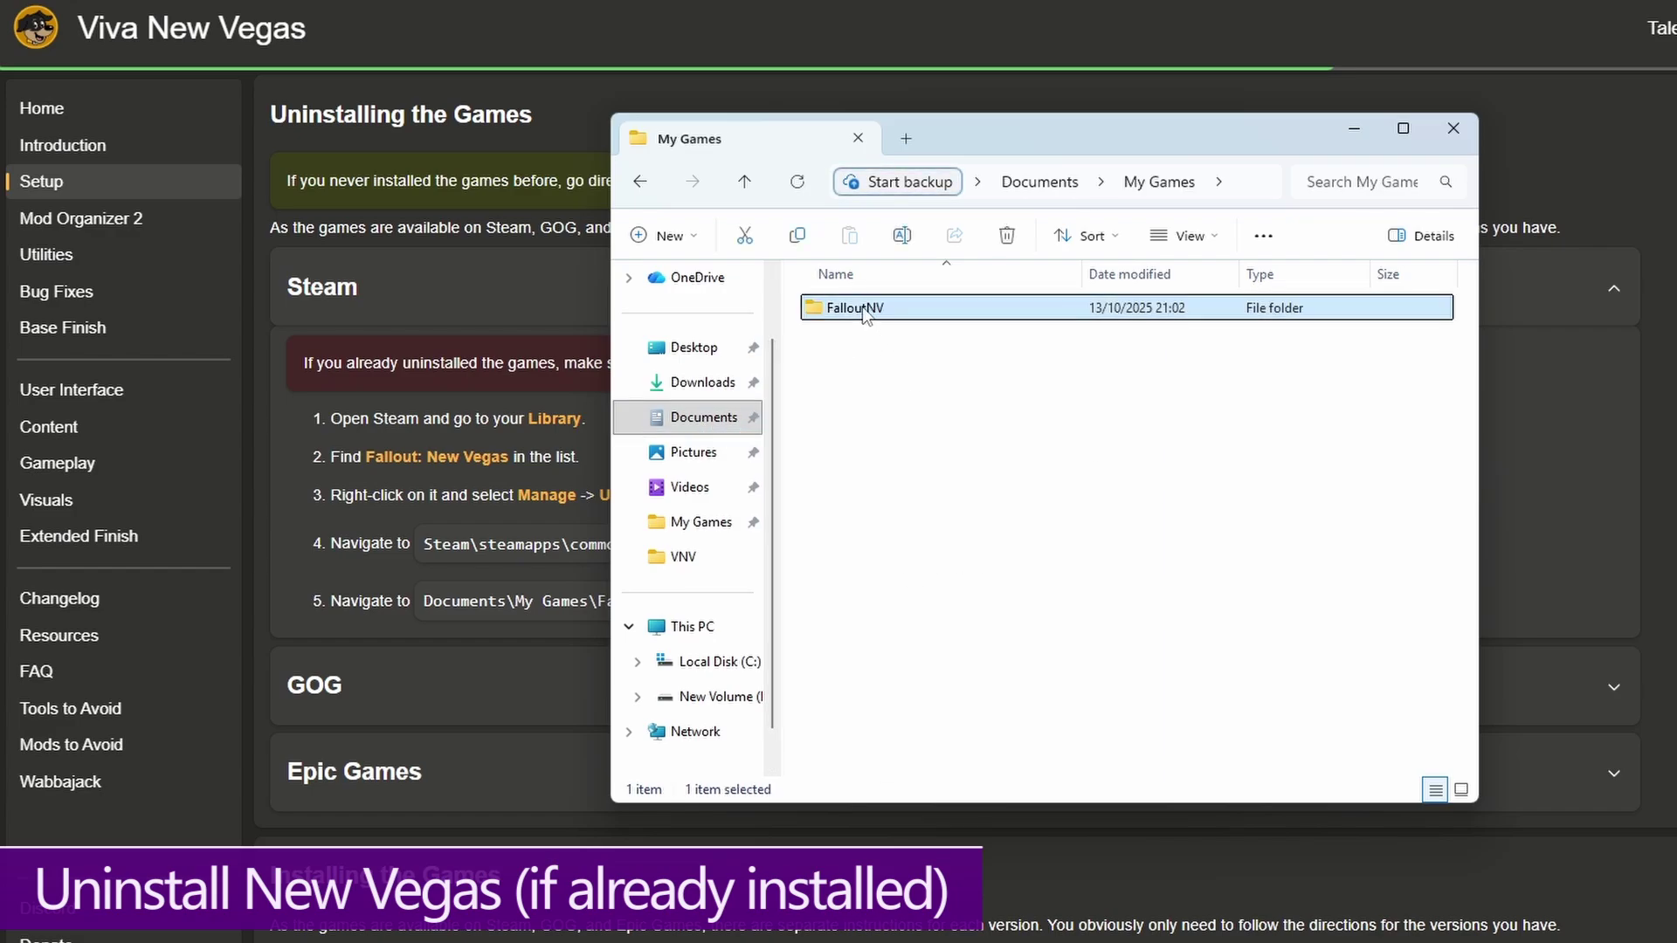
{"action": "right_click", "coordinate": [867, 314]}
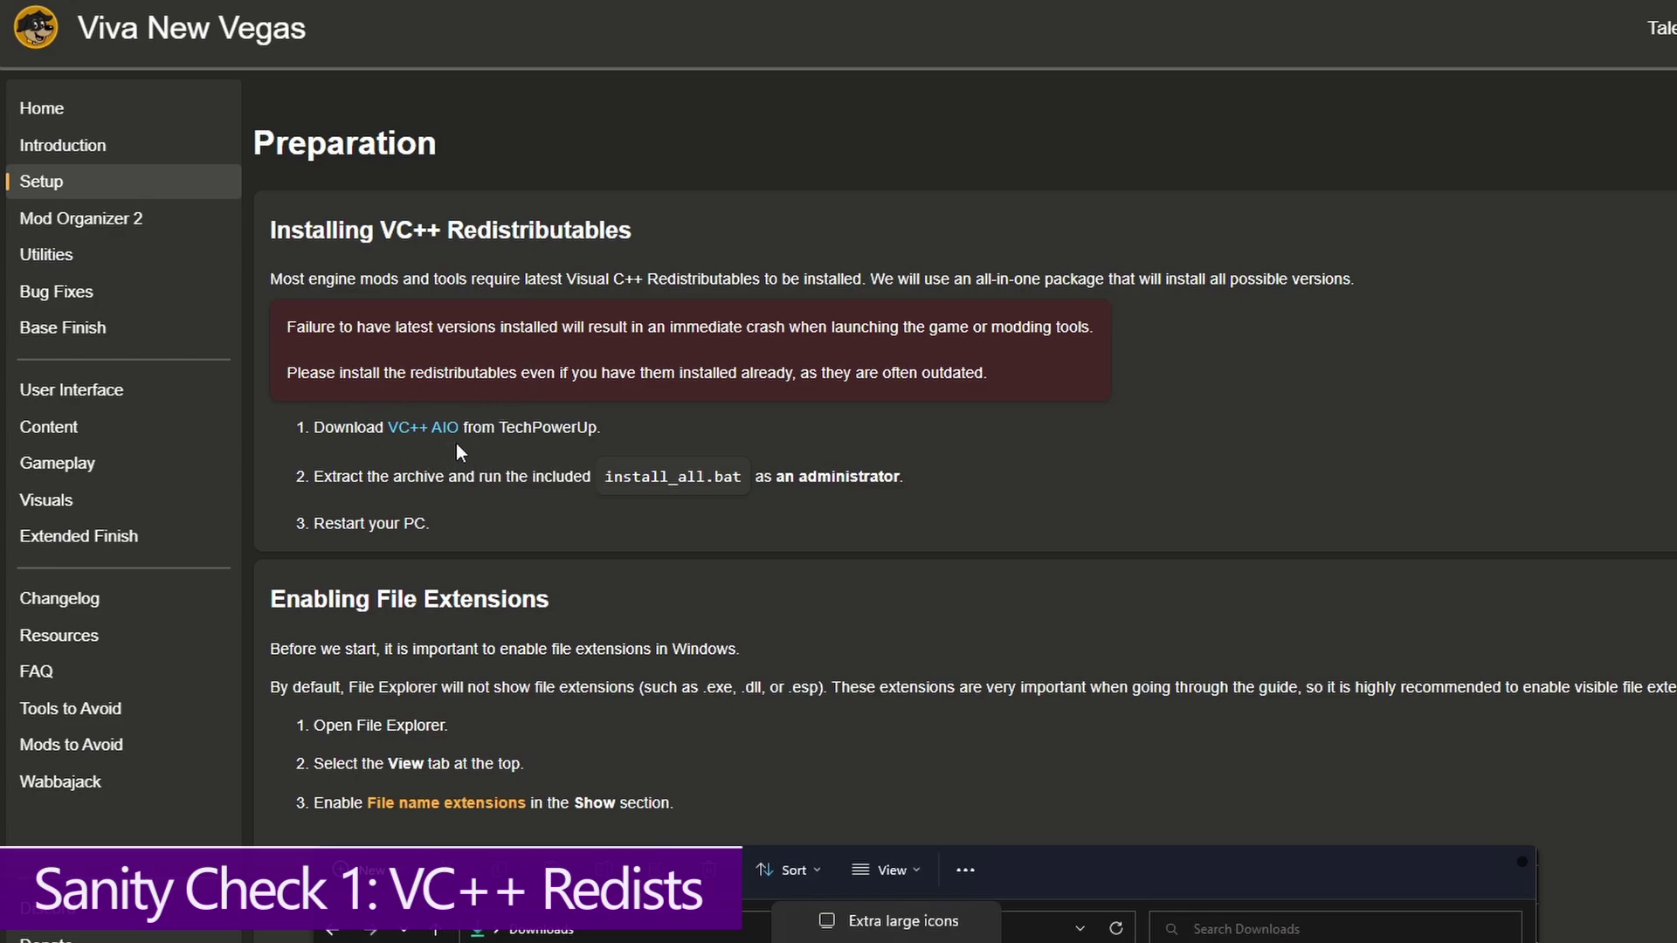
Step: Get the VC++ AIO runtimes and run their install_all.bat as administrator
{"action": "left_click", "coordinate": [421, 427]}
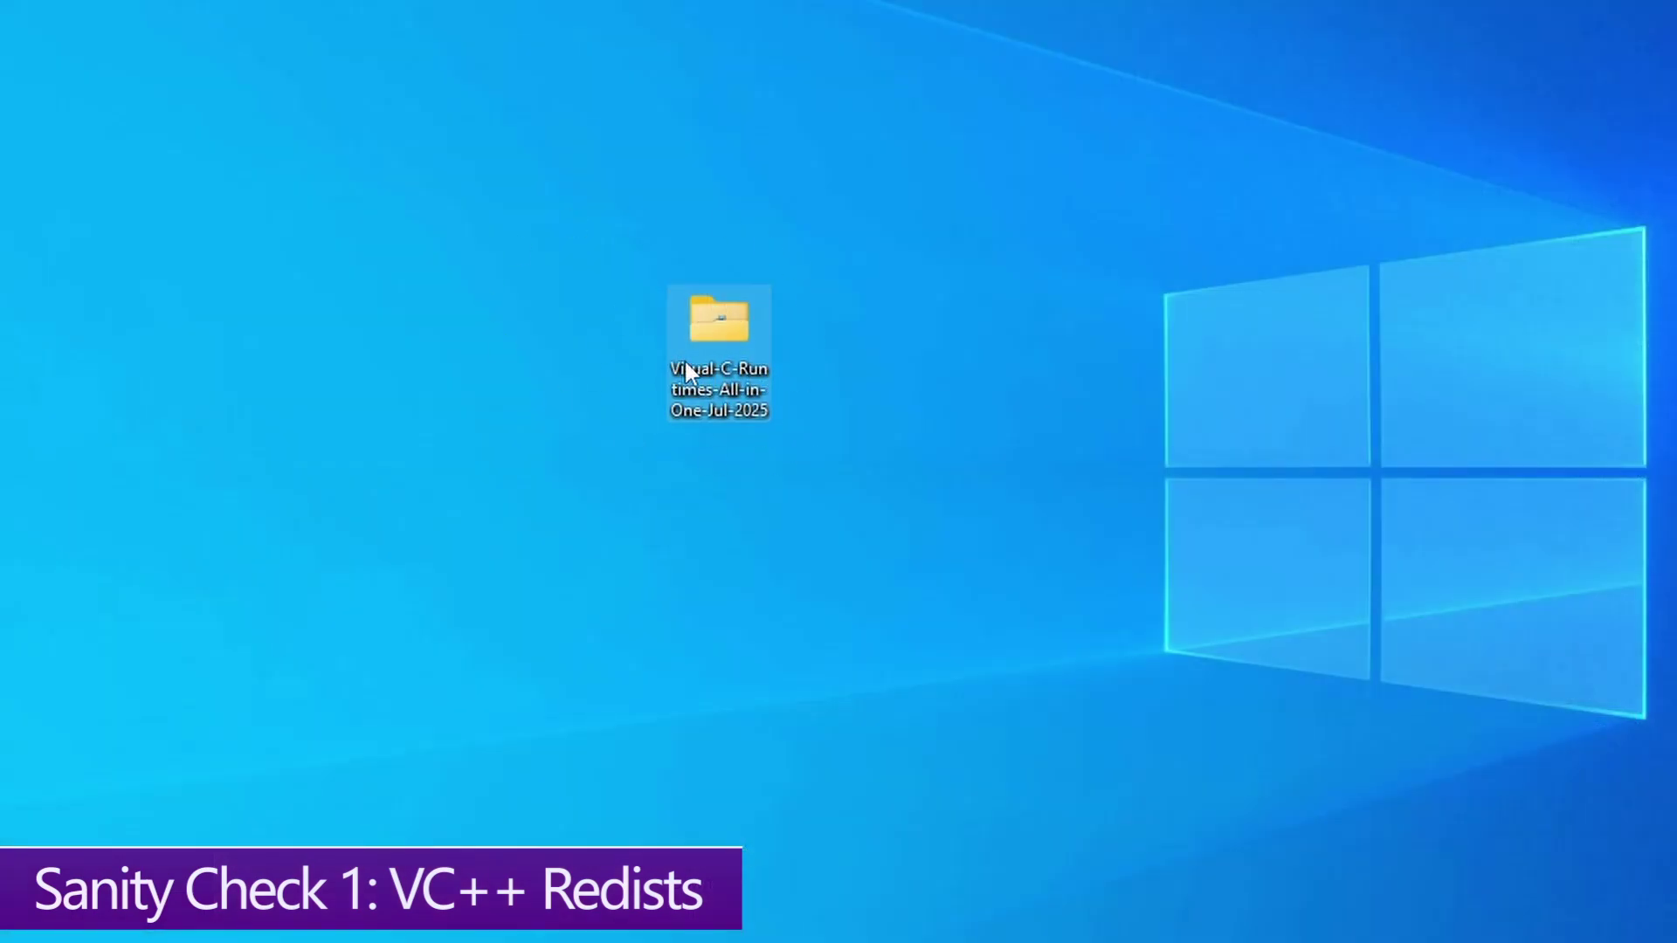
{"action": "double_click", "coordinate": [724, 339]}
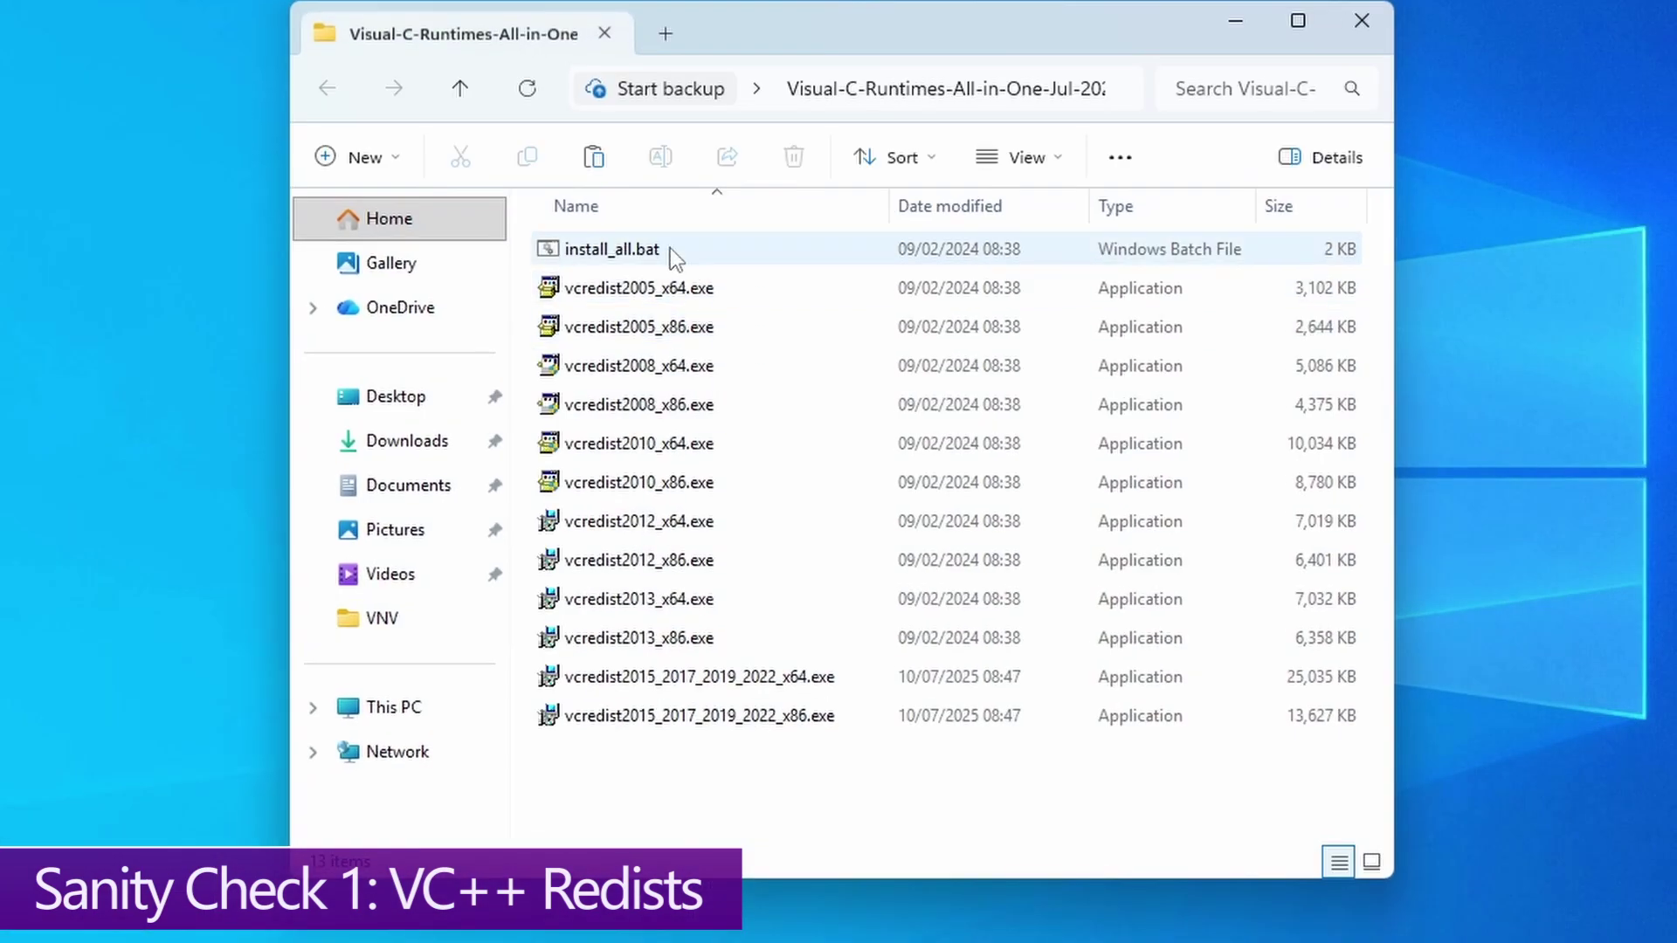
{"action": "right_click", "coordinate": [659, 255]}
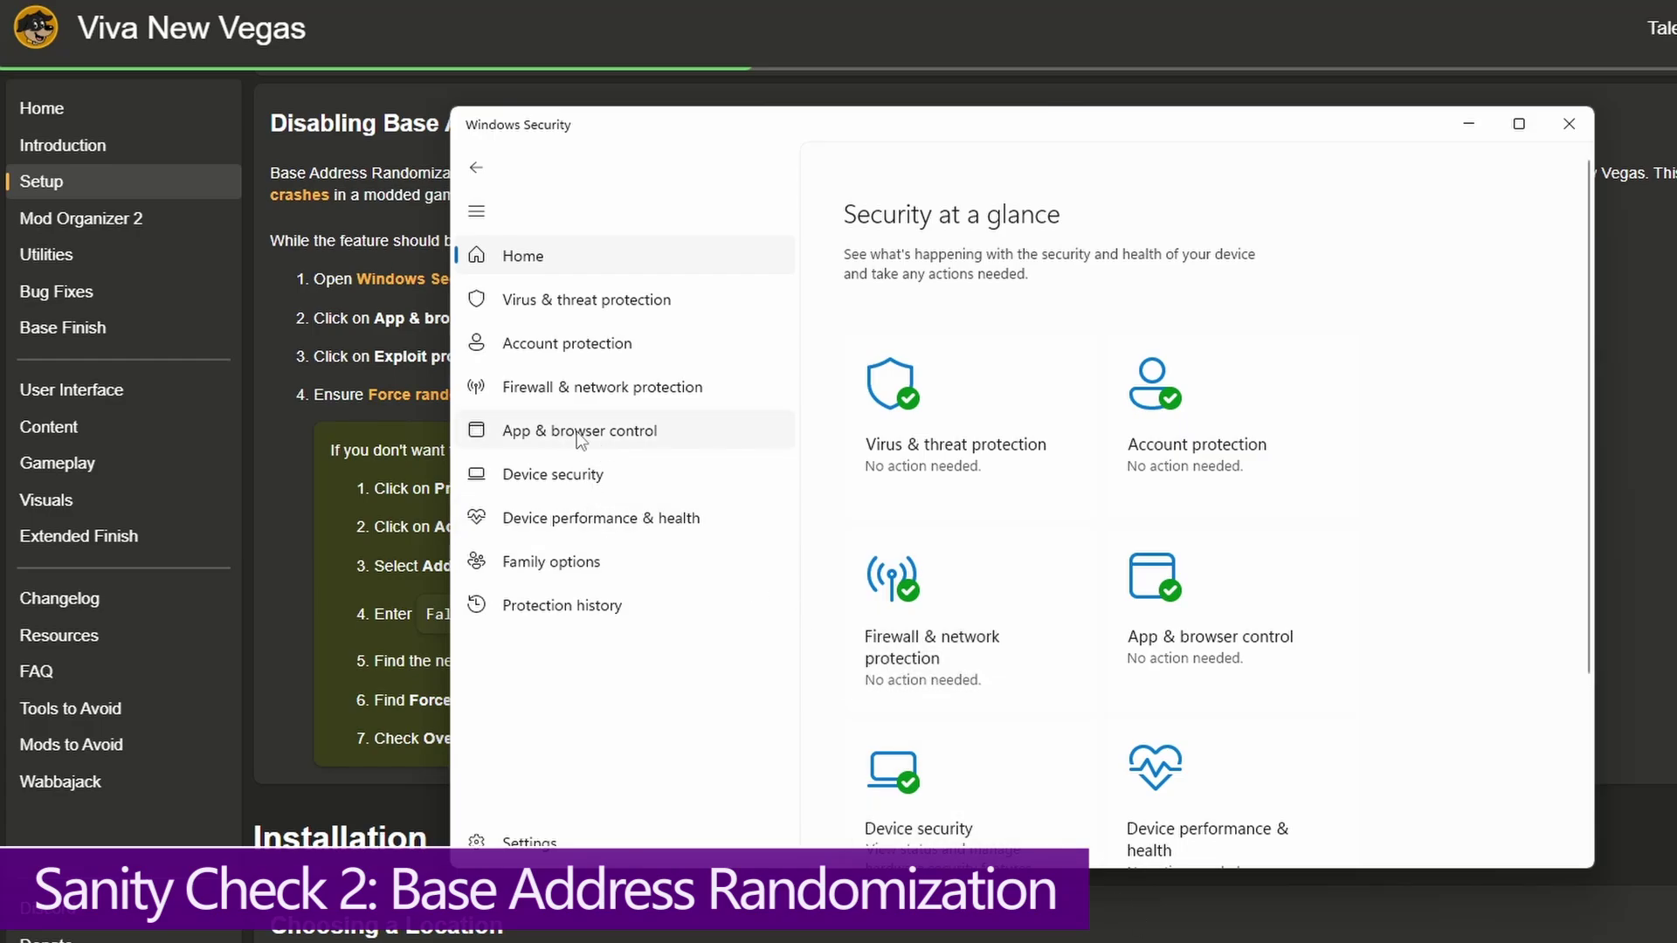
Step: Go to App & browser control > Exploit protection settings and scroll down to Mandatory ASLR
{"action": "left_click", "coordinate": [580, 433]}
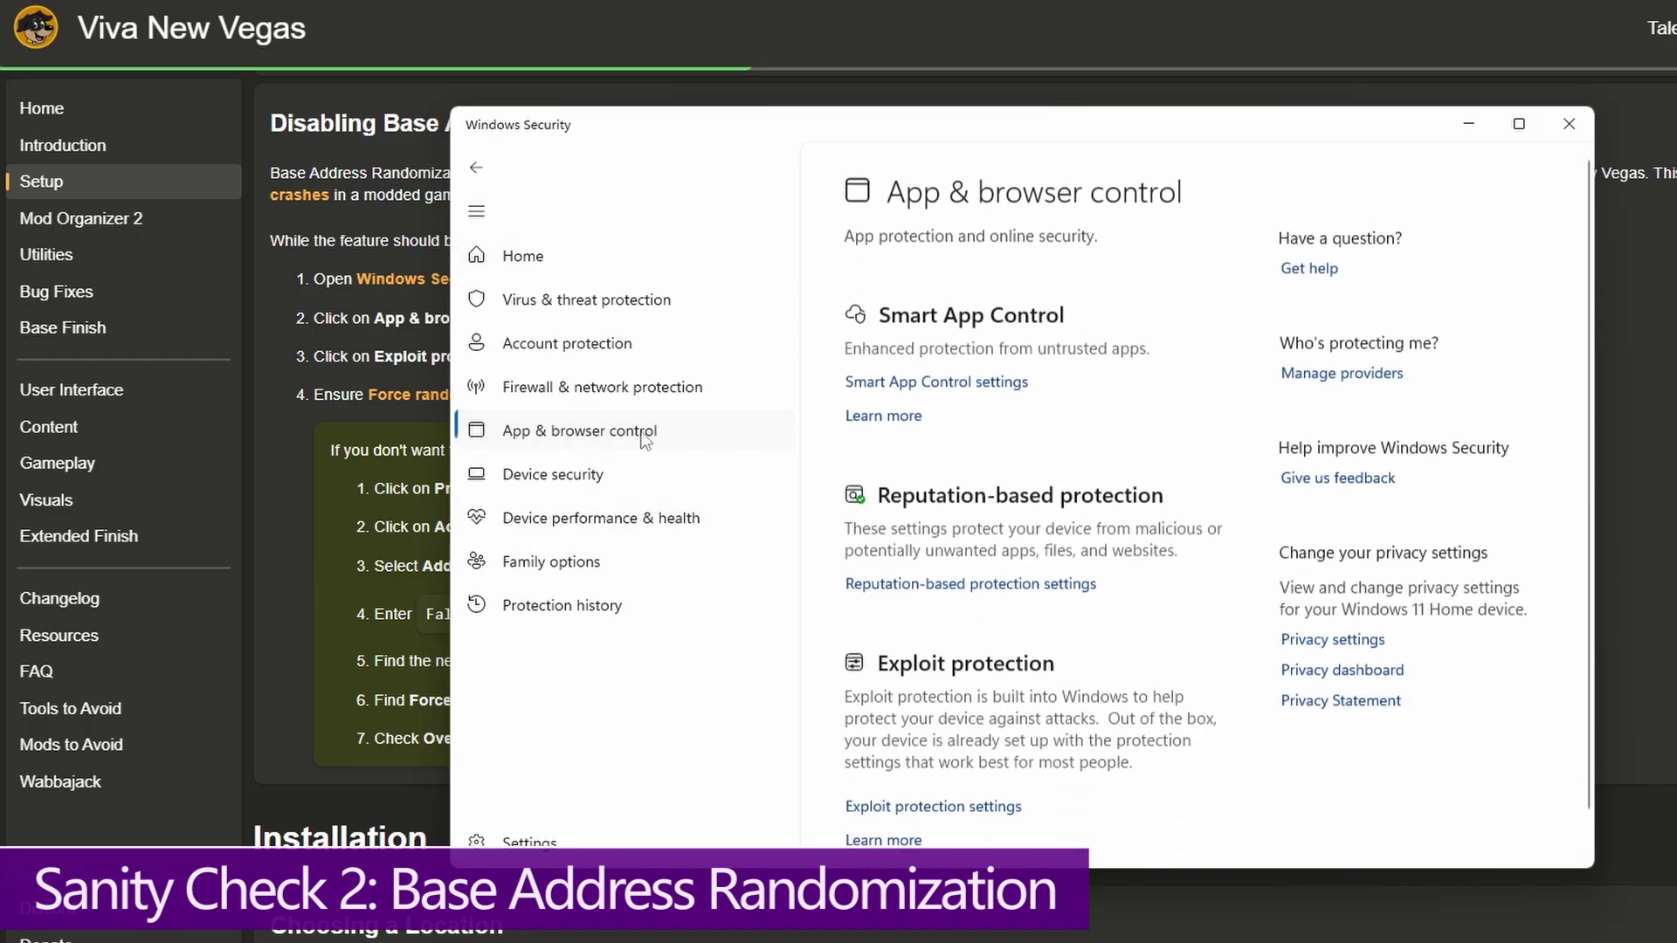
{"action": "scroll", "coordinate": [961, 612], "scroll_direction": "down", "scroll_amount": 1}
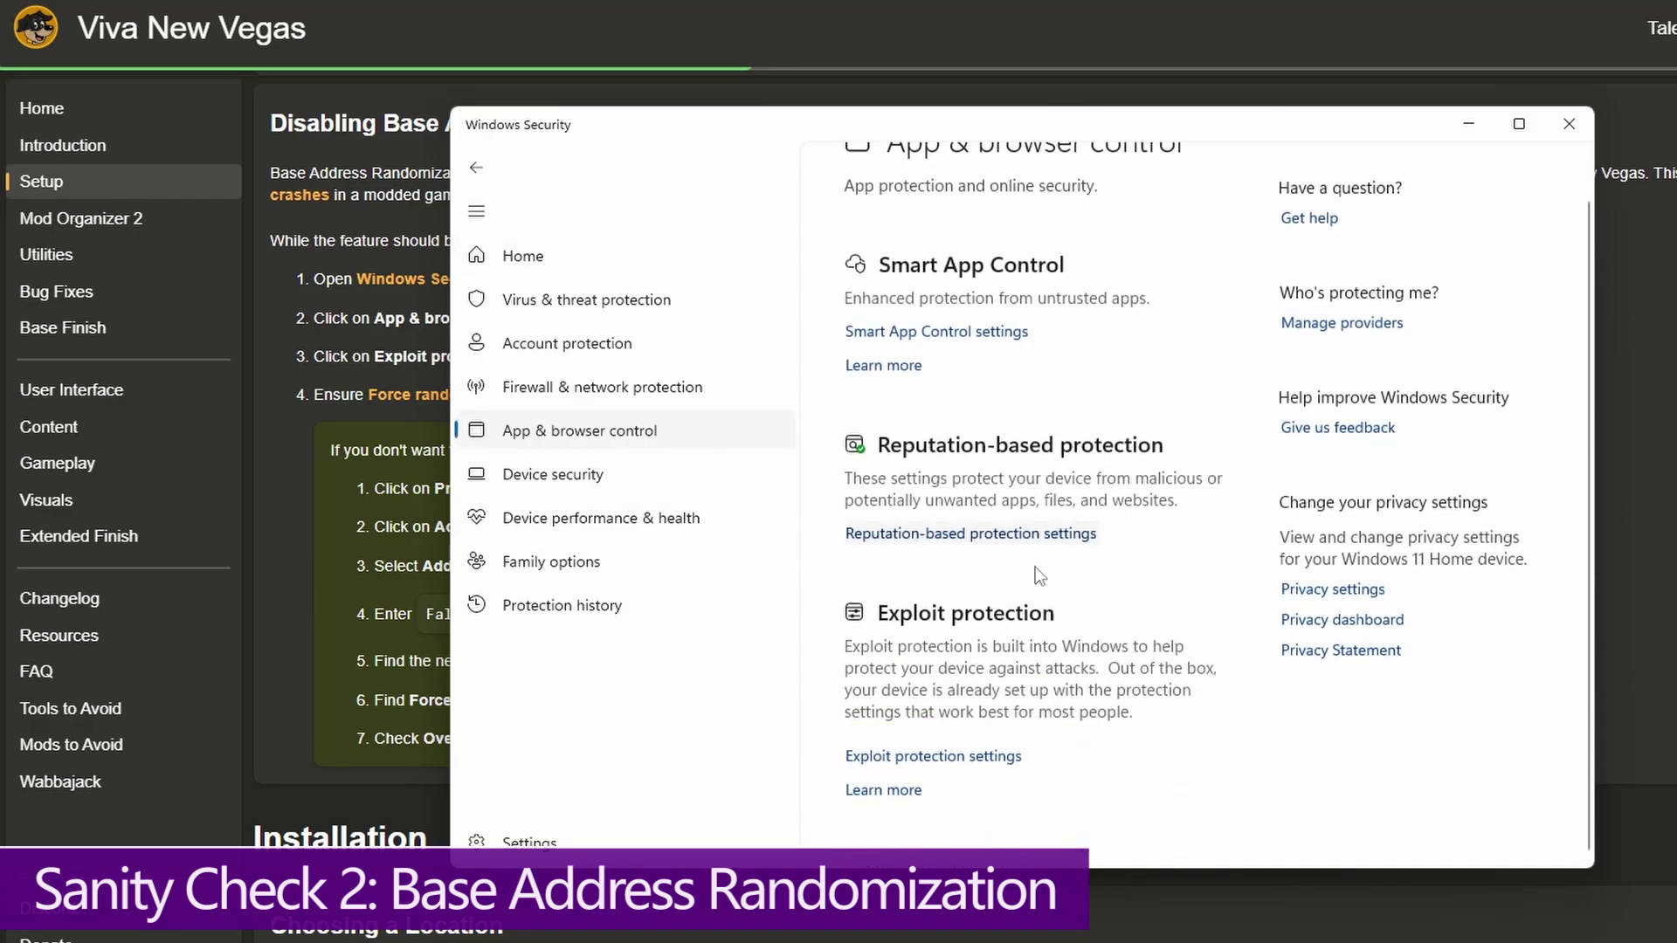
{"action": "left_click", "coordinate": [913, 758]}
{"action": "scroll", "coordinate": [891, 550], "scroll_direction": "down", "scroll_amount": 3}
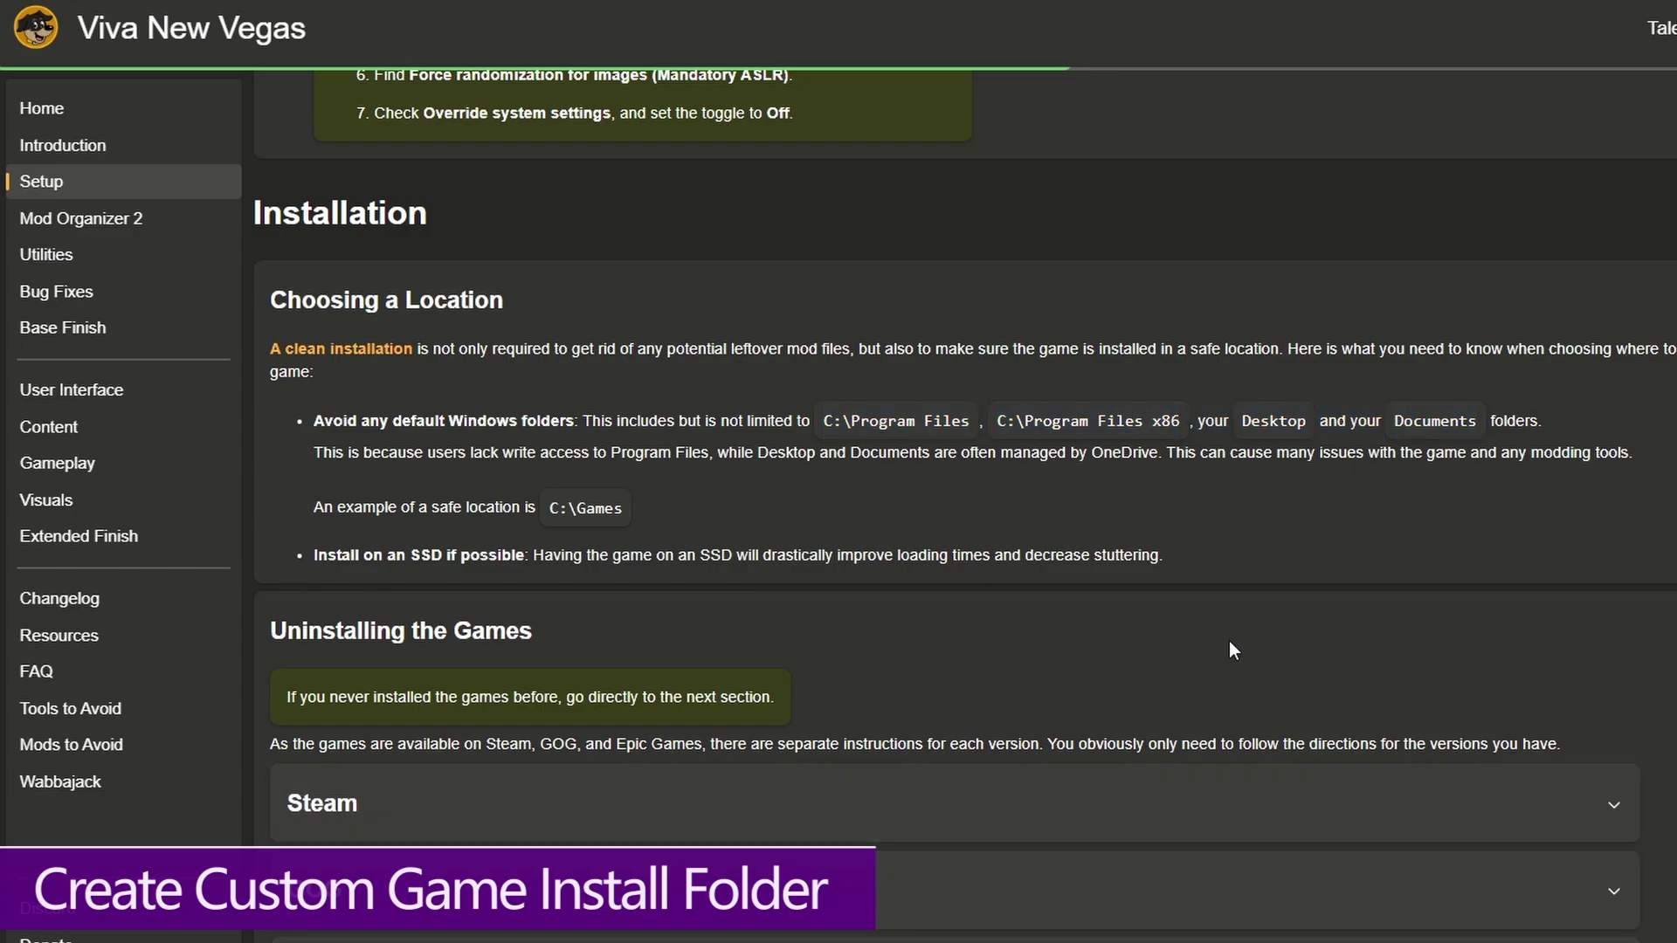
Step: On Local Disk (C:), create a new folder named 'Games'
{"action": "key", "text": "super+e"}
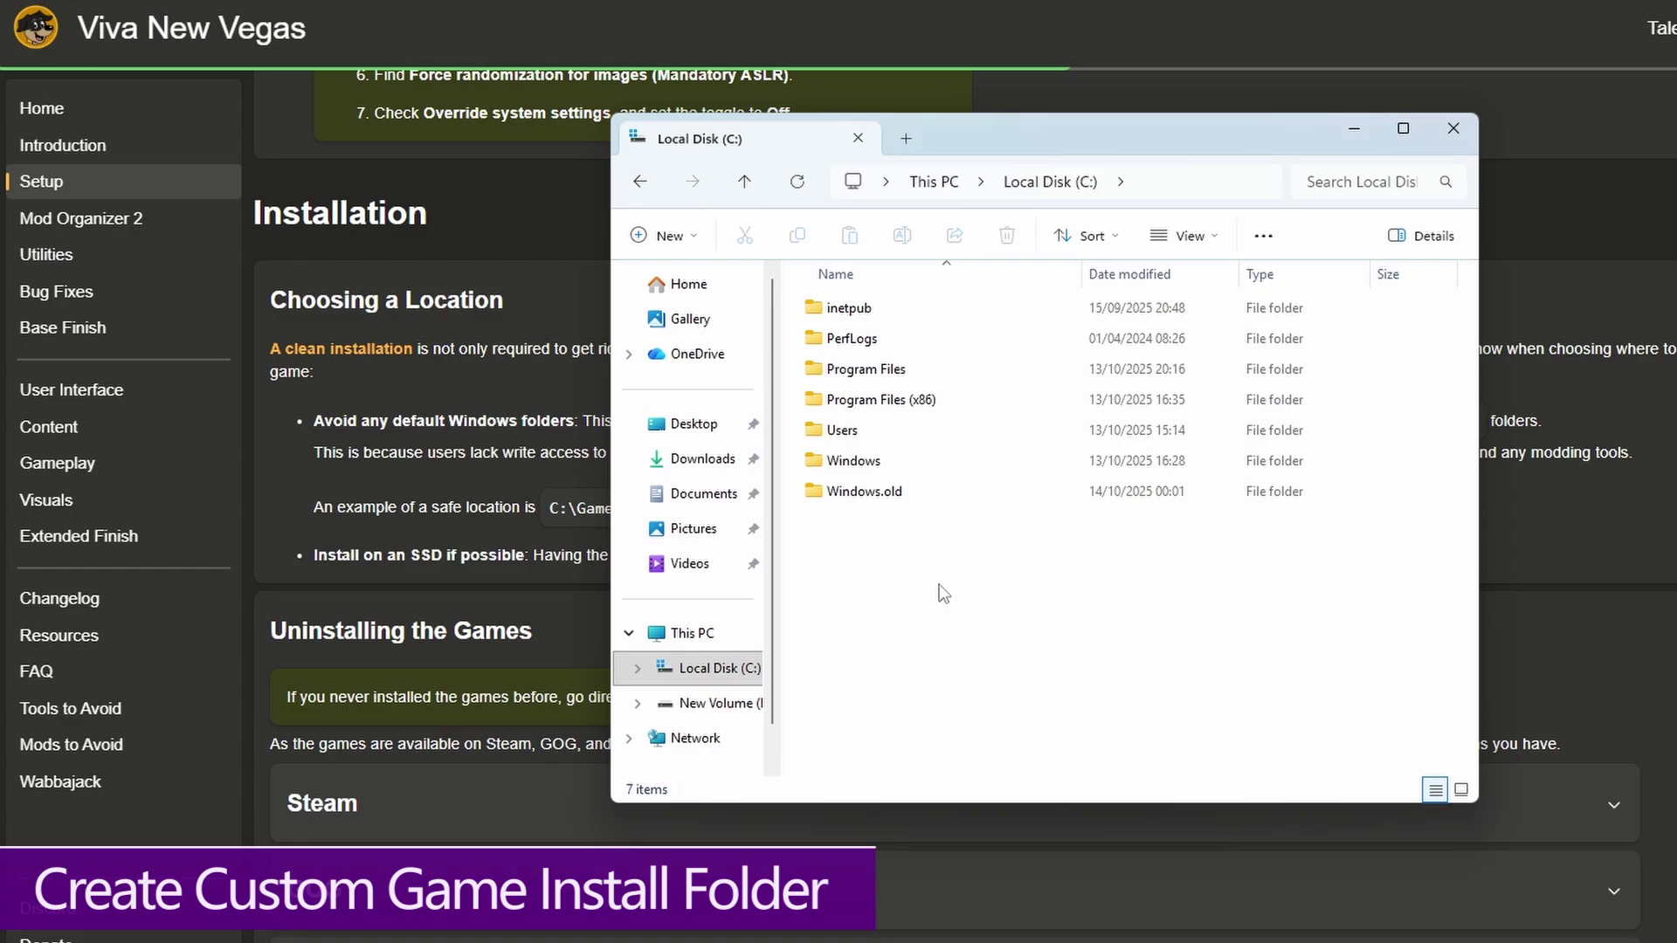
{"action": "right_click", "coordinate": [861, 515]}
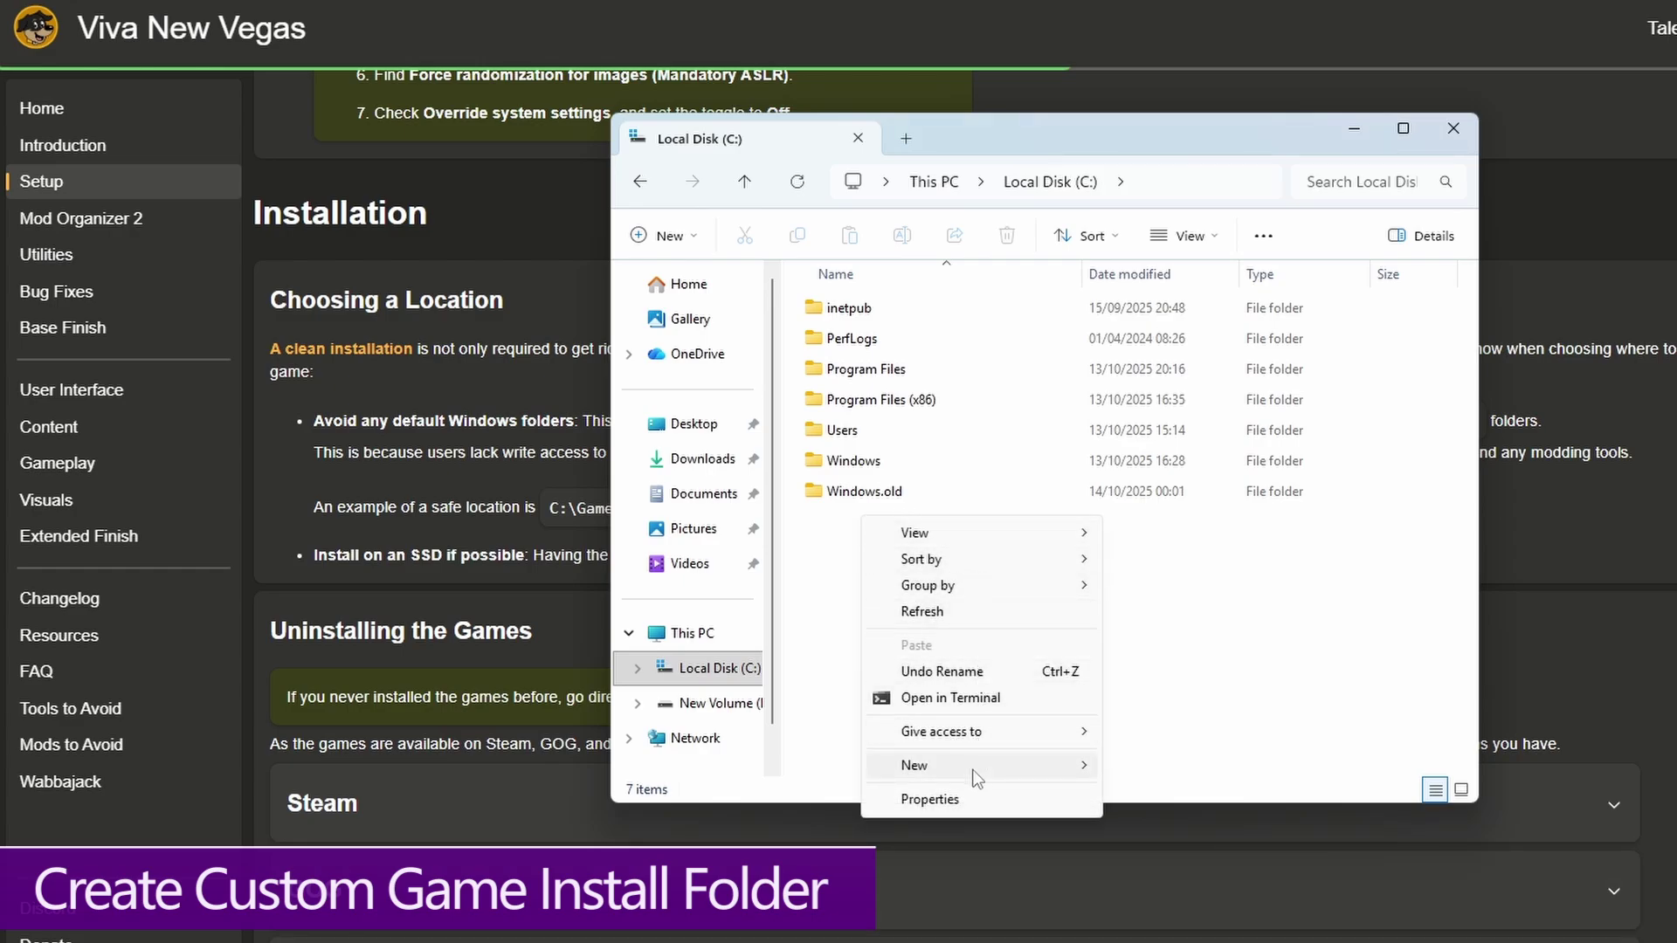
{"action": "mouse_move", "coordinate": [976, 773]}
{"action": "left_click", "coordinate": [1153, 768]}
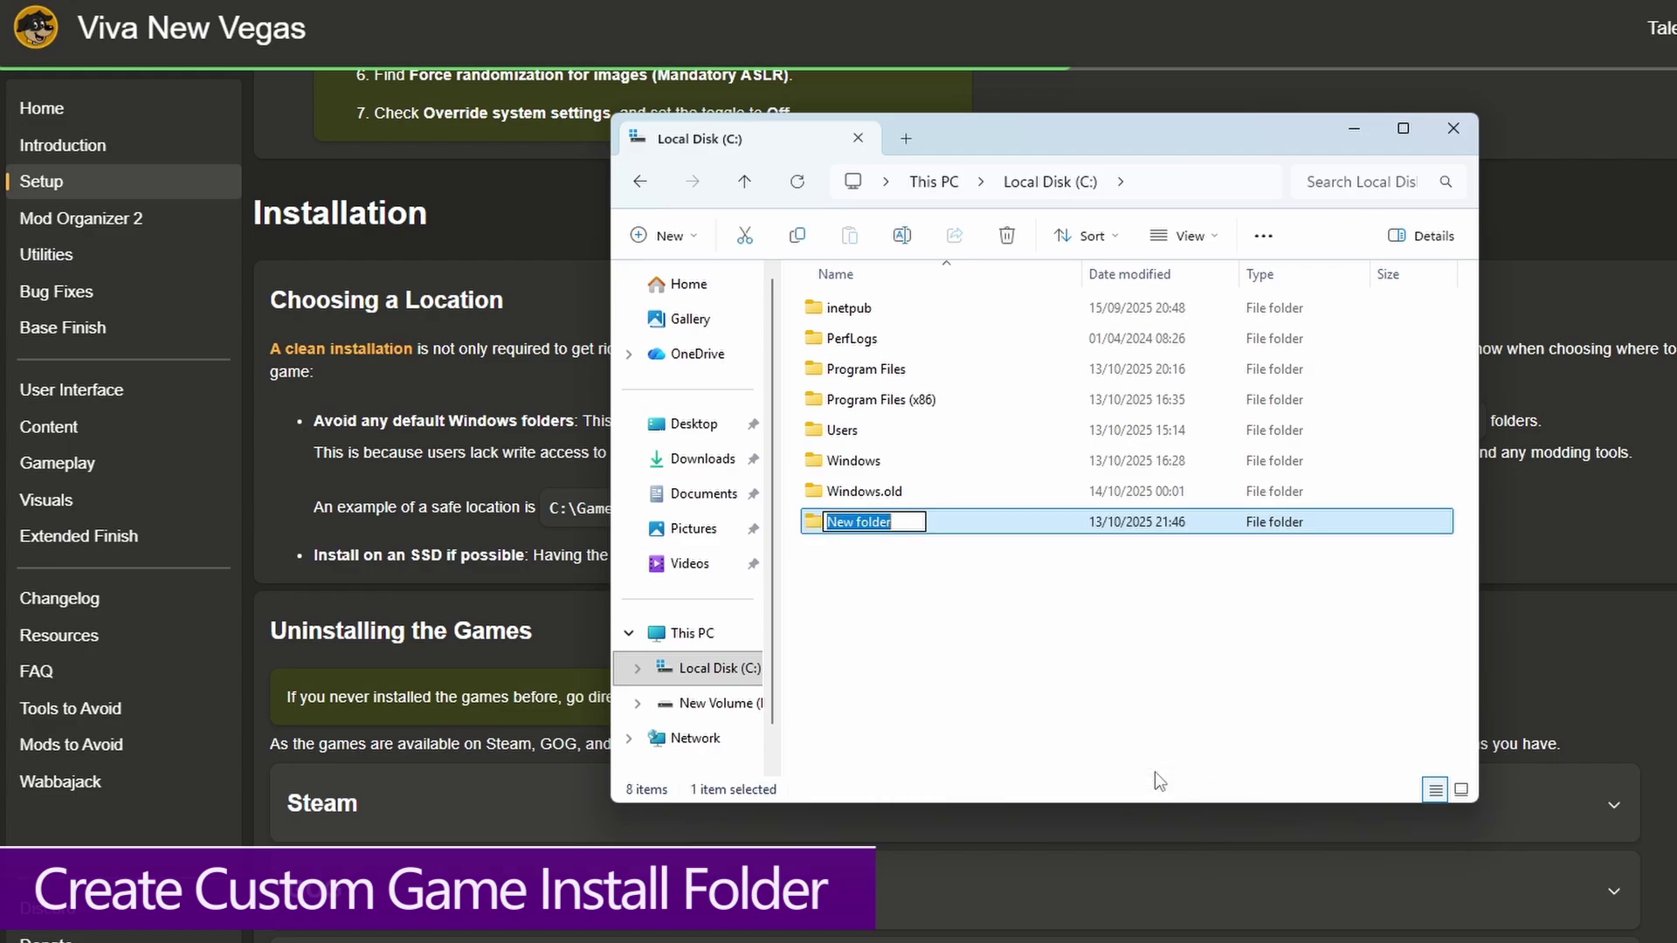
{"action": "type", "text": "Games"}
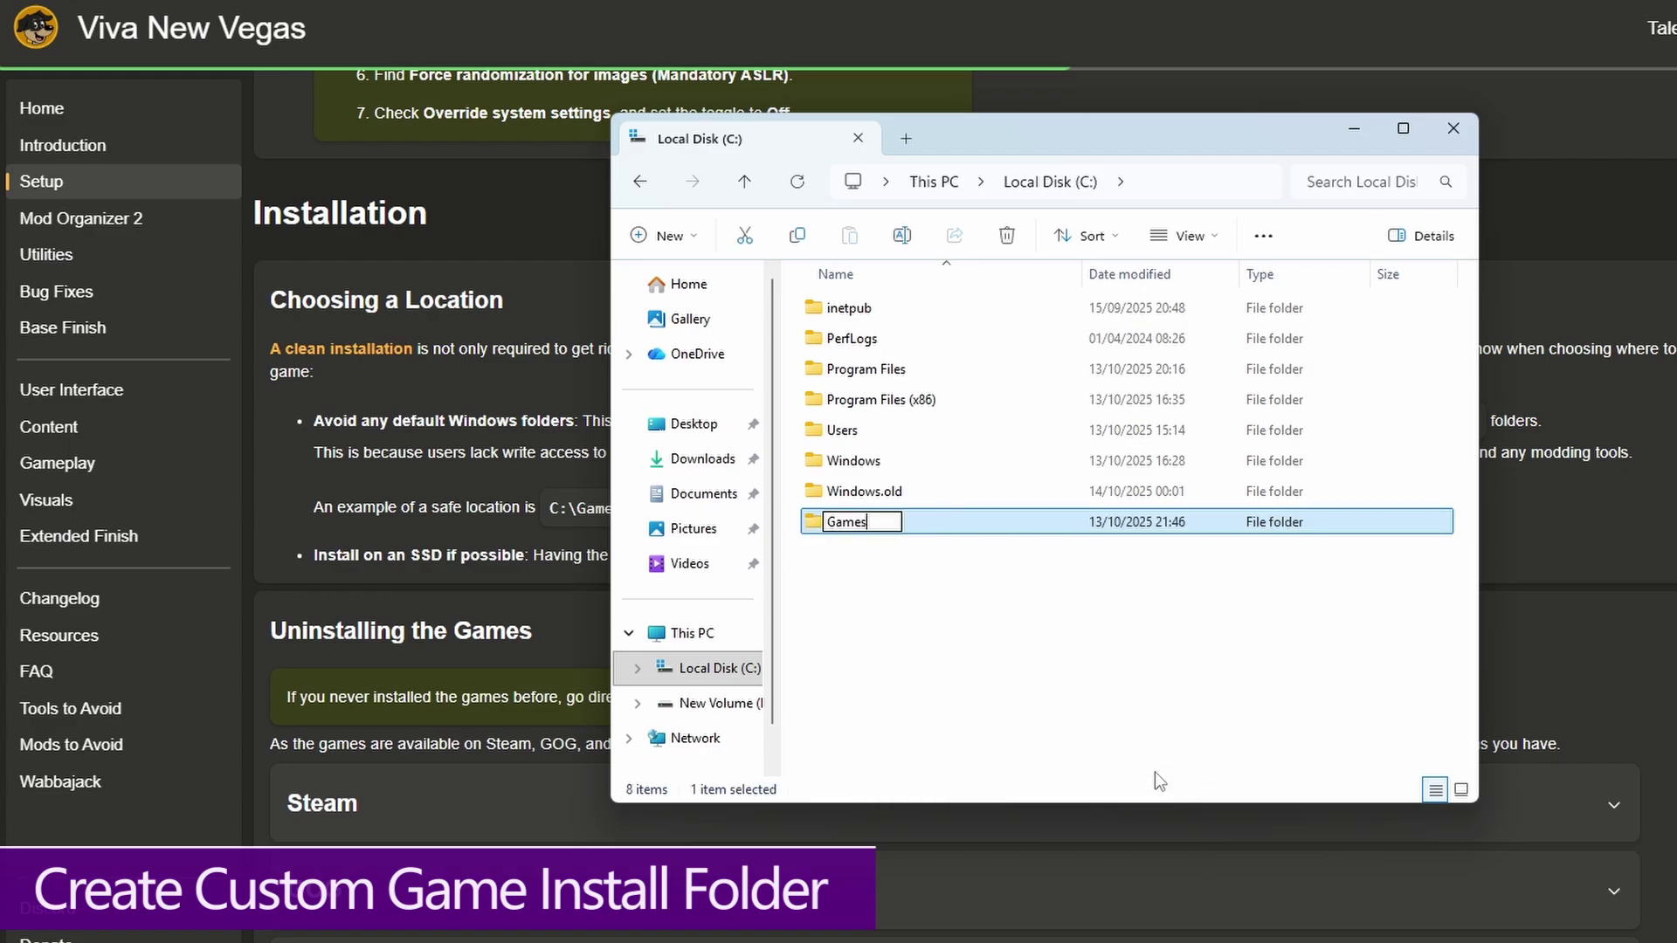
{"action": "key", "text": "Return"}
{"action": "left_click", "coordinate": [1040, 617]}
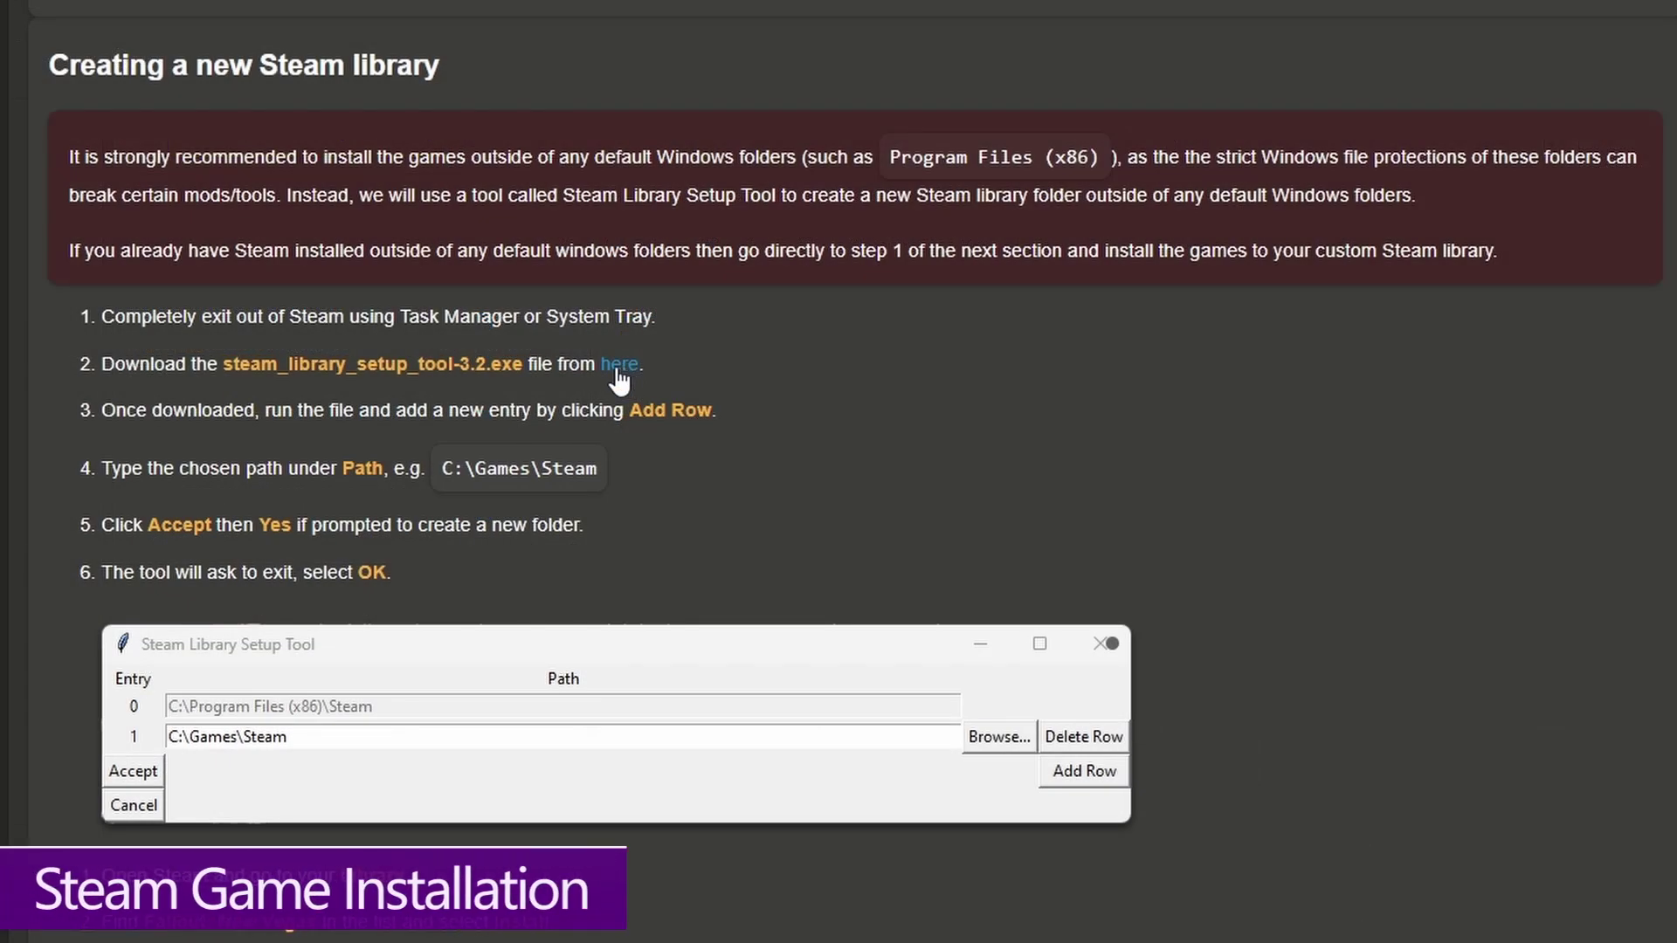
Step: Highlight the steam_library_setup_tool-3.2.exe file name in the guide, then deselect it
{"action": "left_click_drag", "start_coordinate": [223, 372], "coordinate": [512, 364]}
{"action": "left_click", "coordinate": [587, 371]}
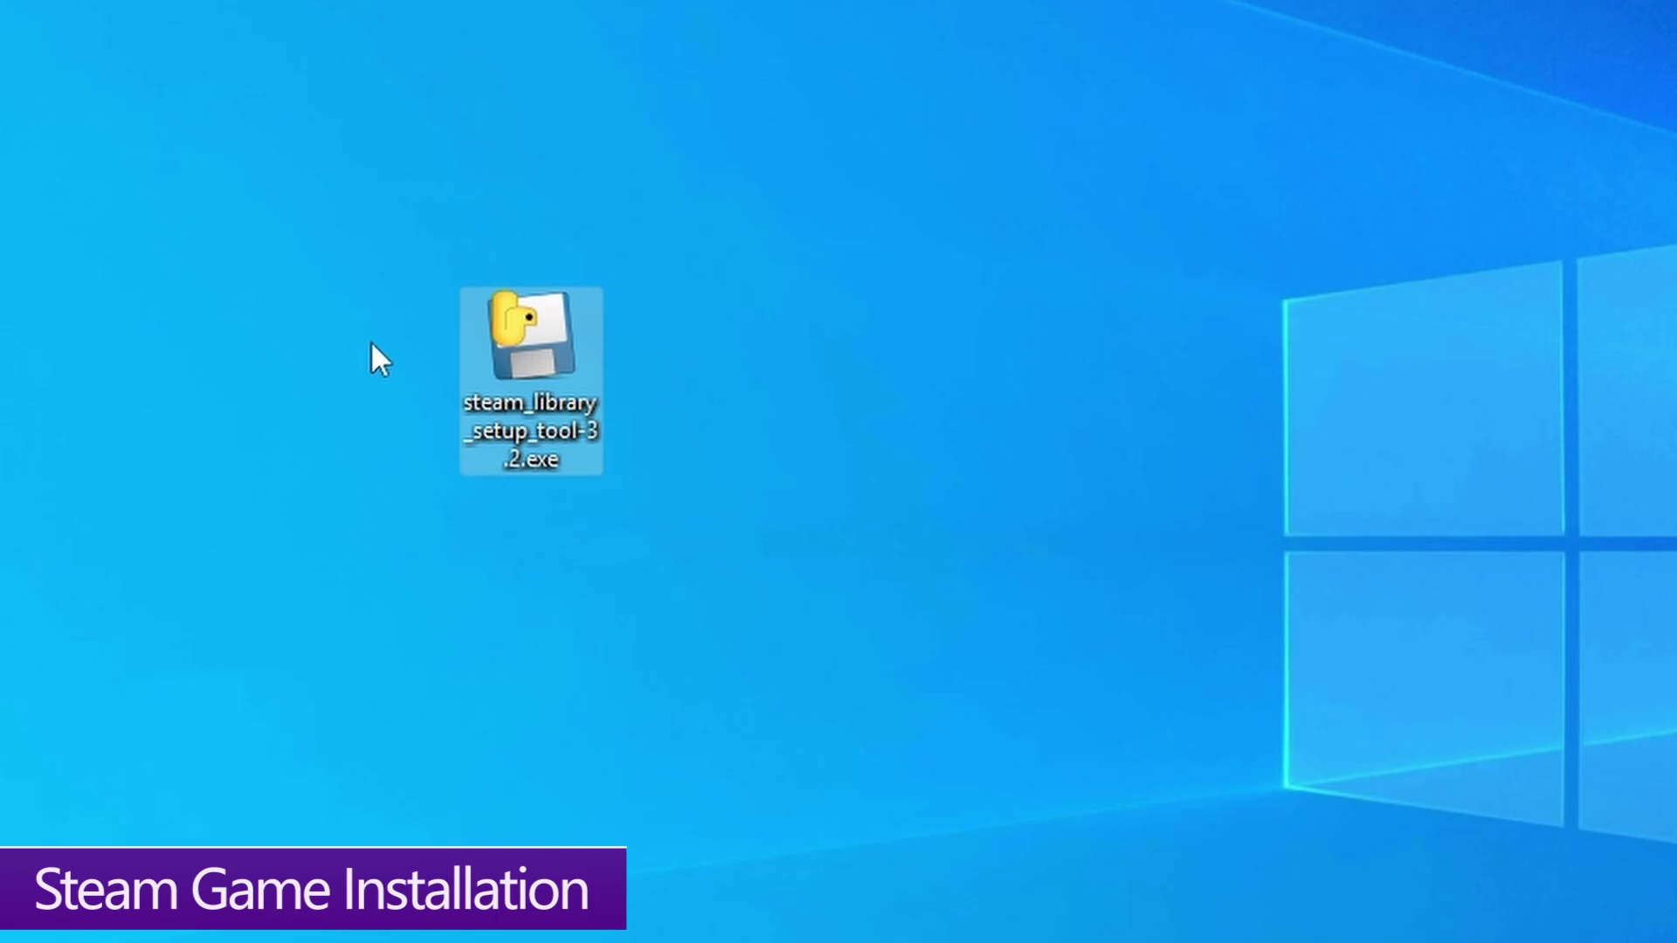
Step: Launch the Steam Library Setup Tool from the desktop, running it anyway past the SmartScreen warning
{"action": "double_click", "coordinate": [538, 370]}
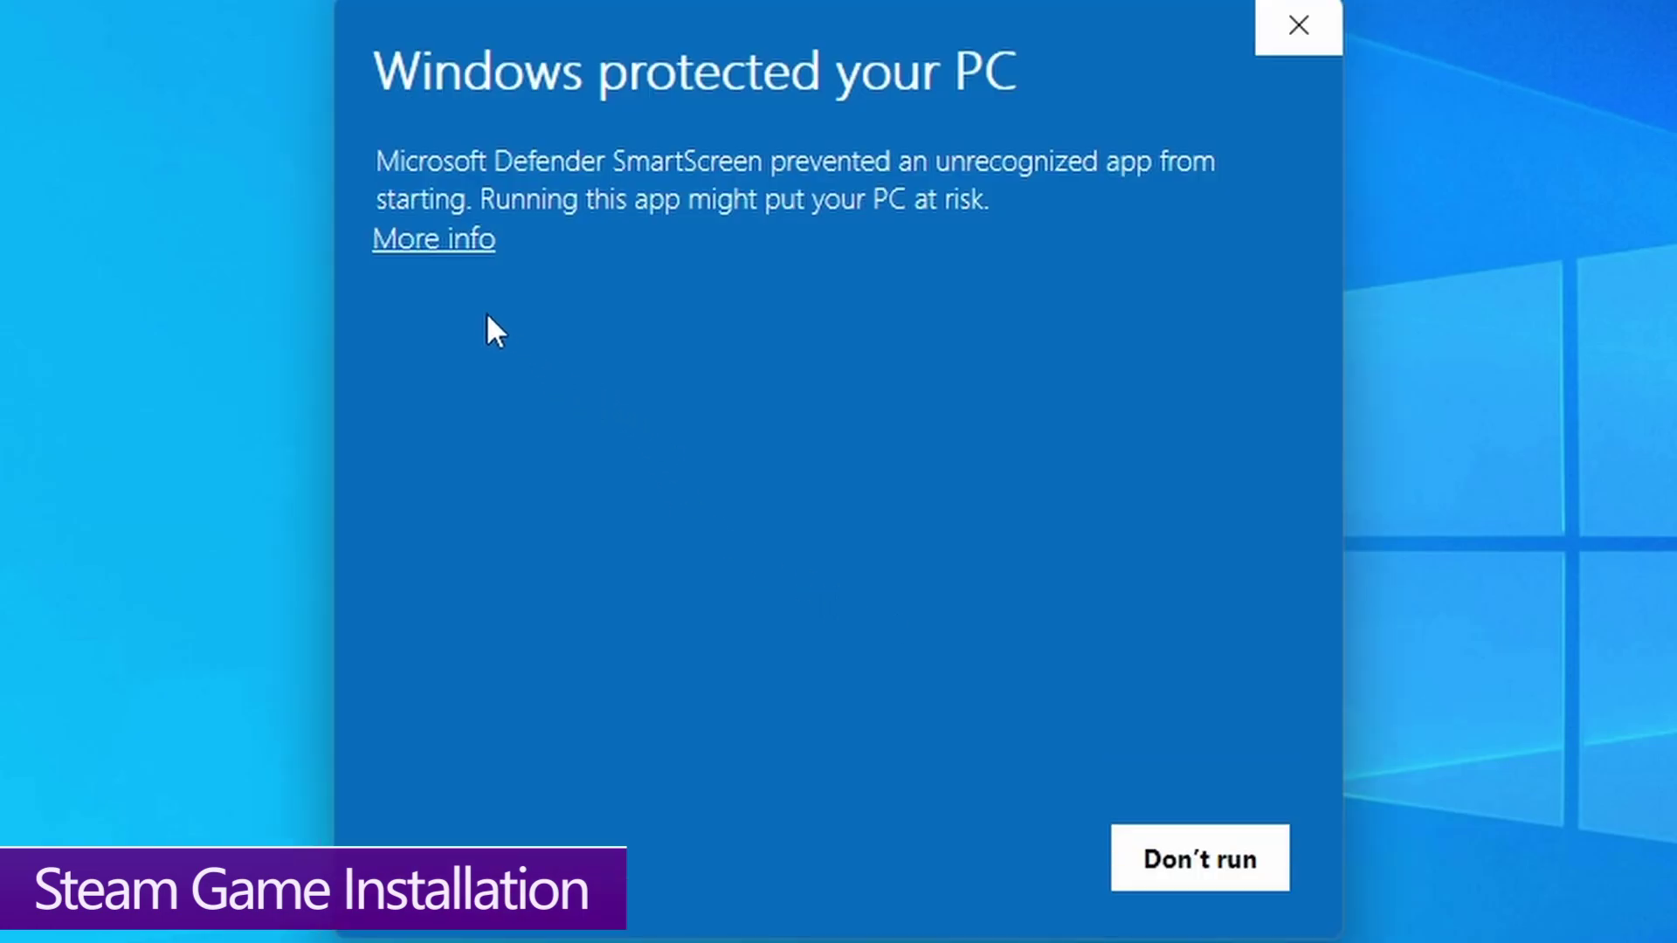
{"action": "left_click", "coordinate": [434, 237]}
{"action": "left_click", "coordinate": [974, 860]}
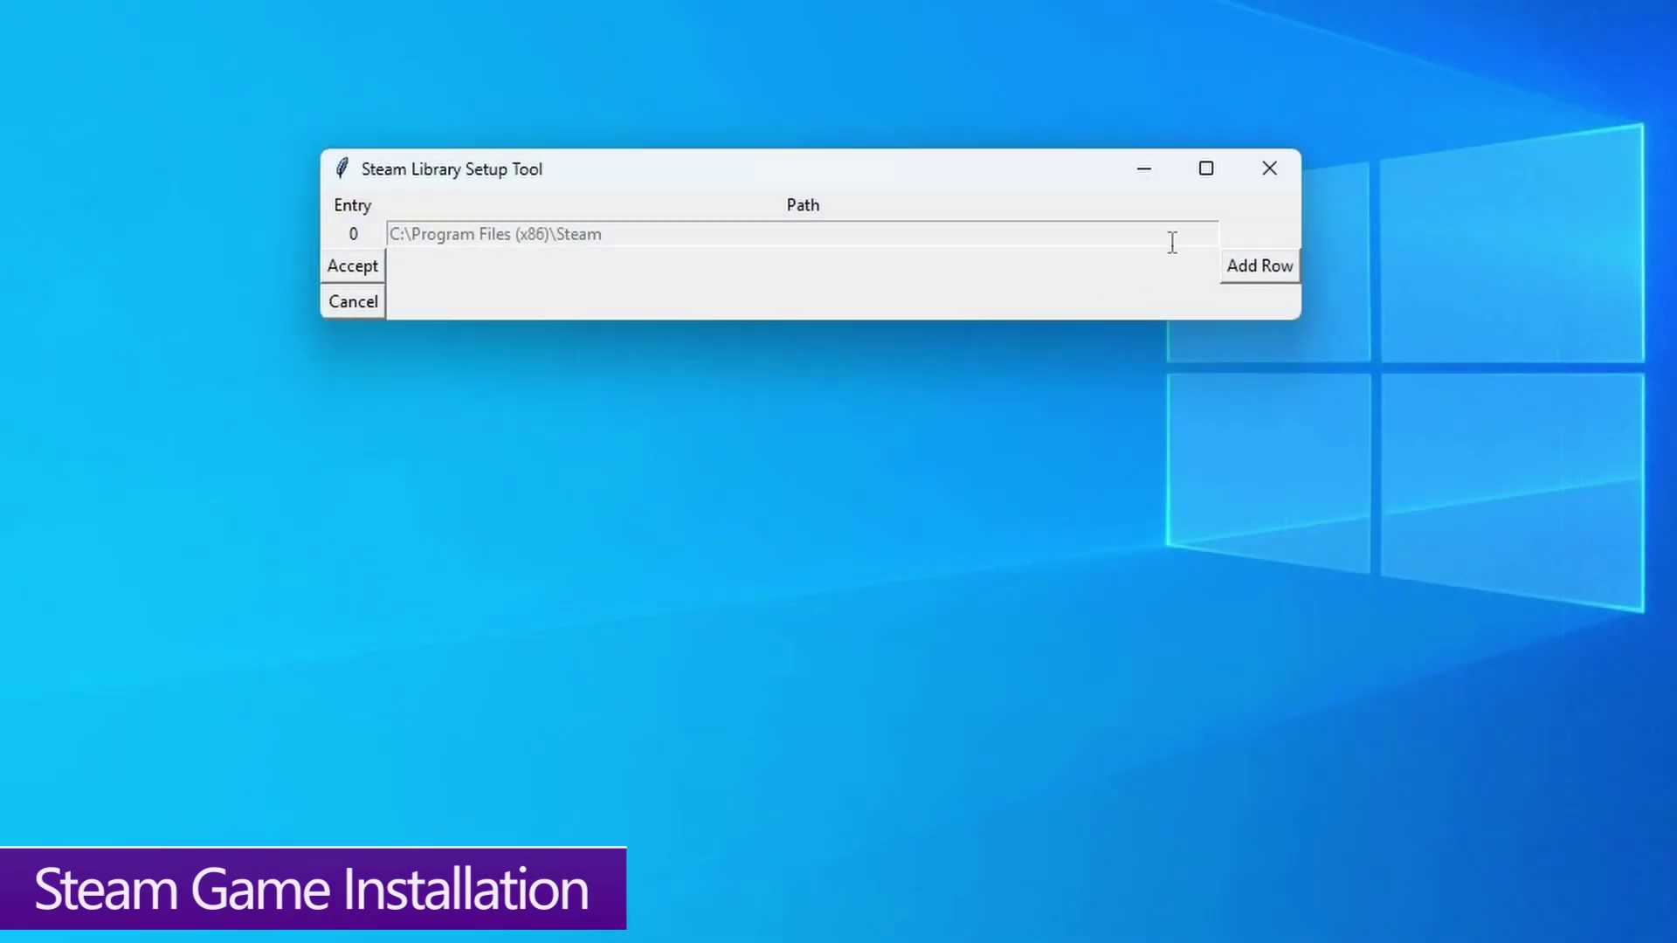
Step: Add C:\Games as a second library row, accept the paths and agree to create folders
{"action": "left_click", "coordinate": [1251, 266]}
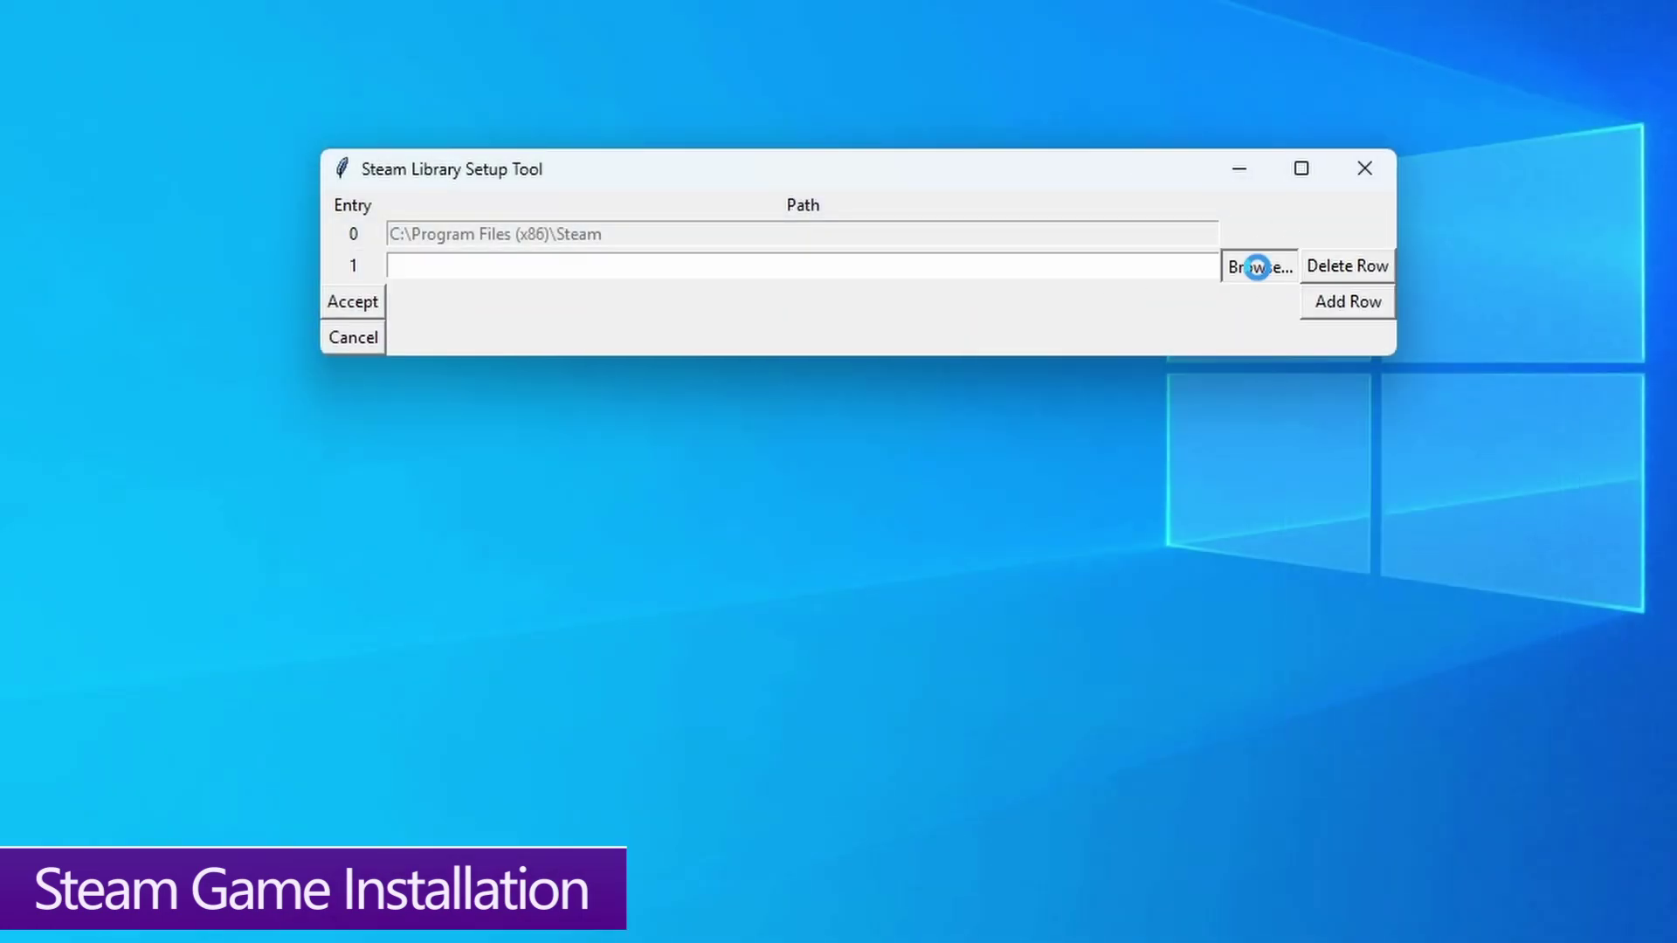
{"action": "left_click", "coordinate": [1258, 268]}
{"action": "scroll", "coordinate": [513, 463], "scroll_direction": "down", "scroll_amount": 2}
{"action": "left_click", "coordinate": [454, 637]}
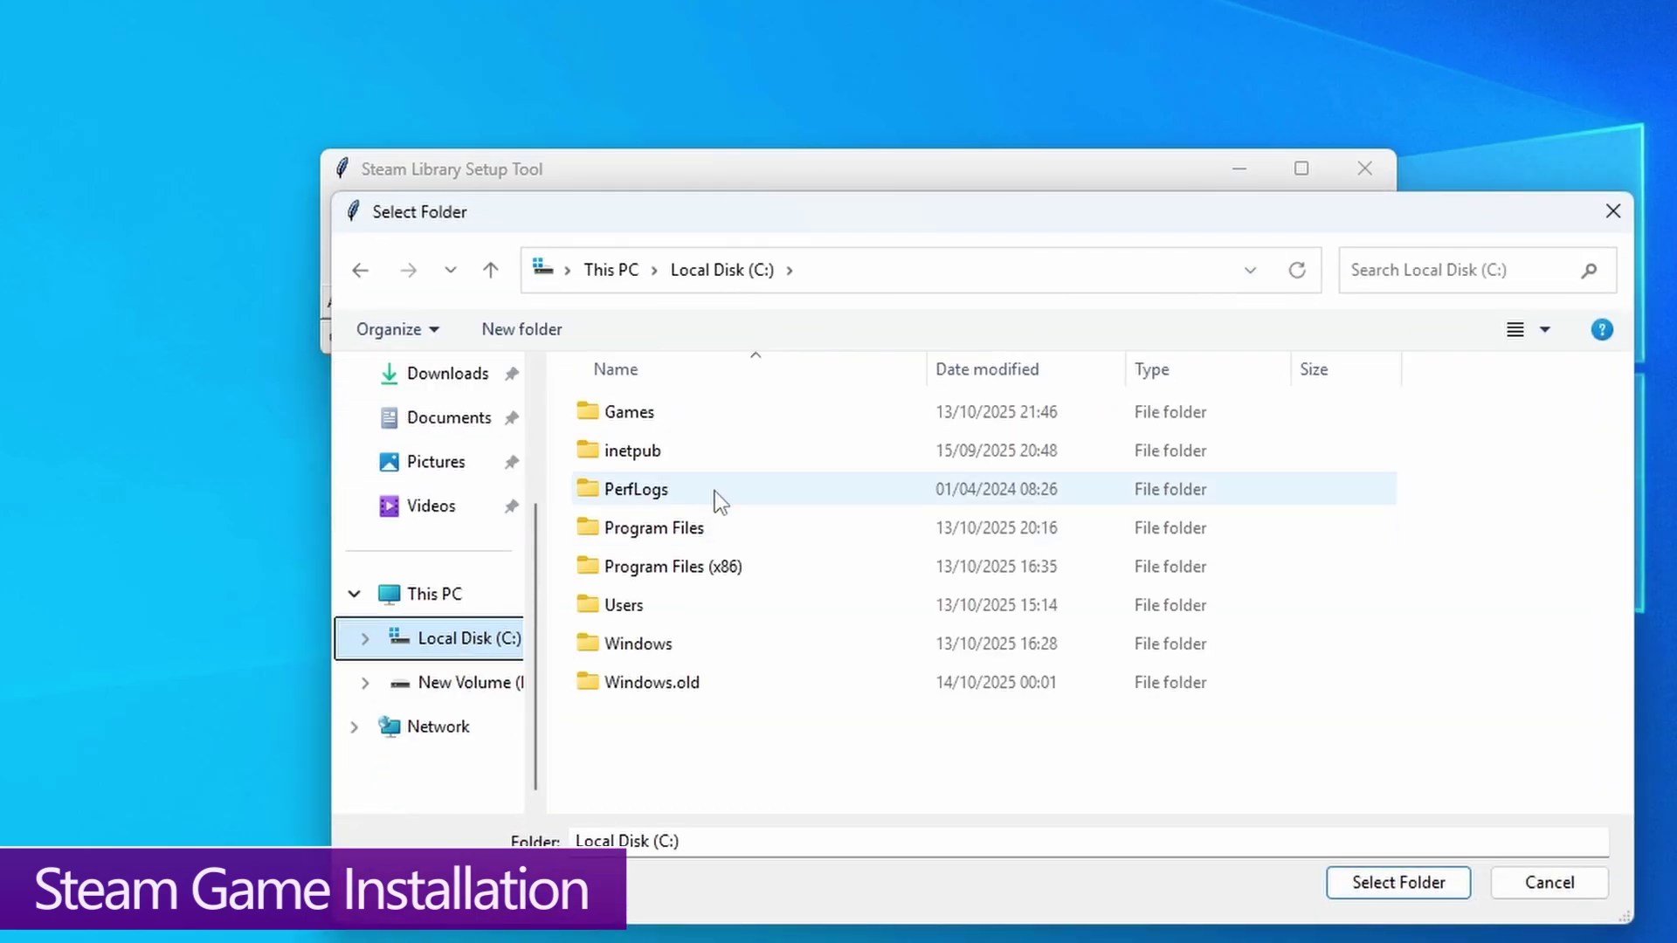
{"action": "left_click", "coordinate": [641, 418]}
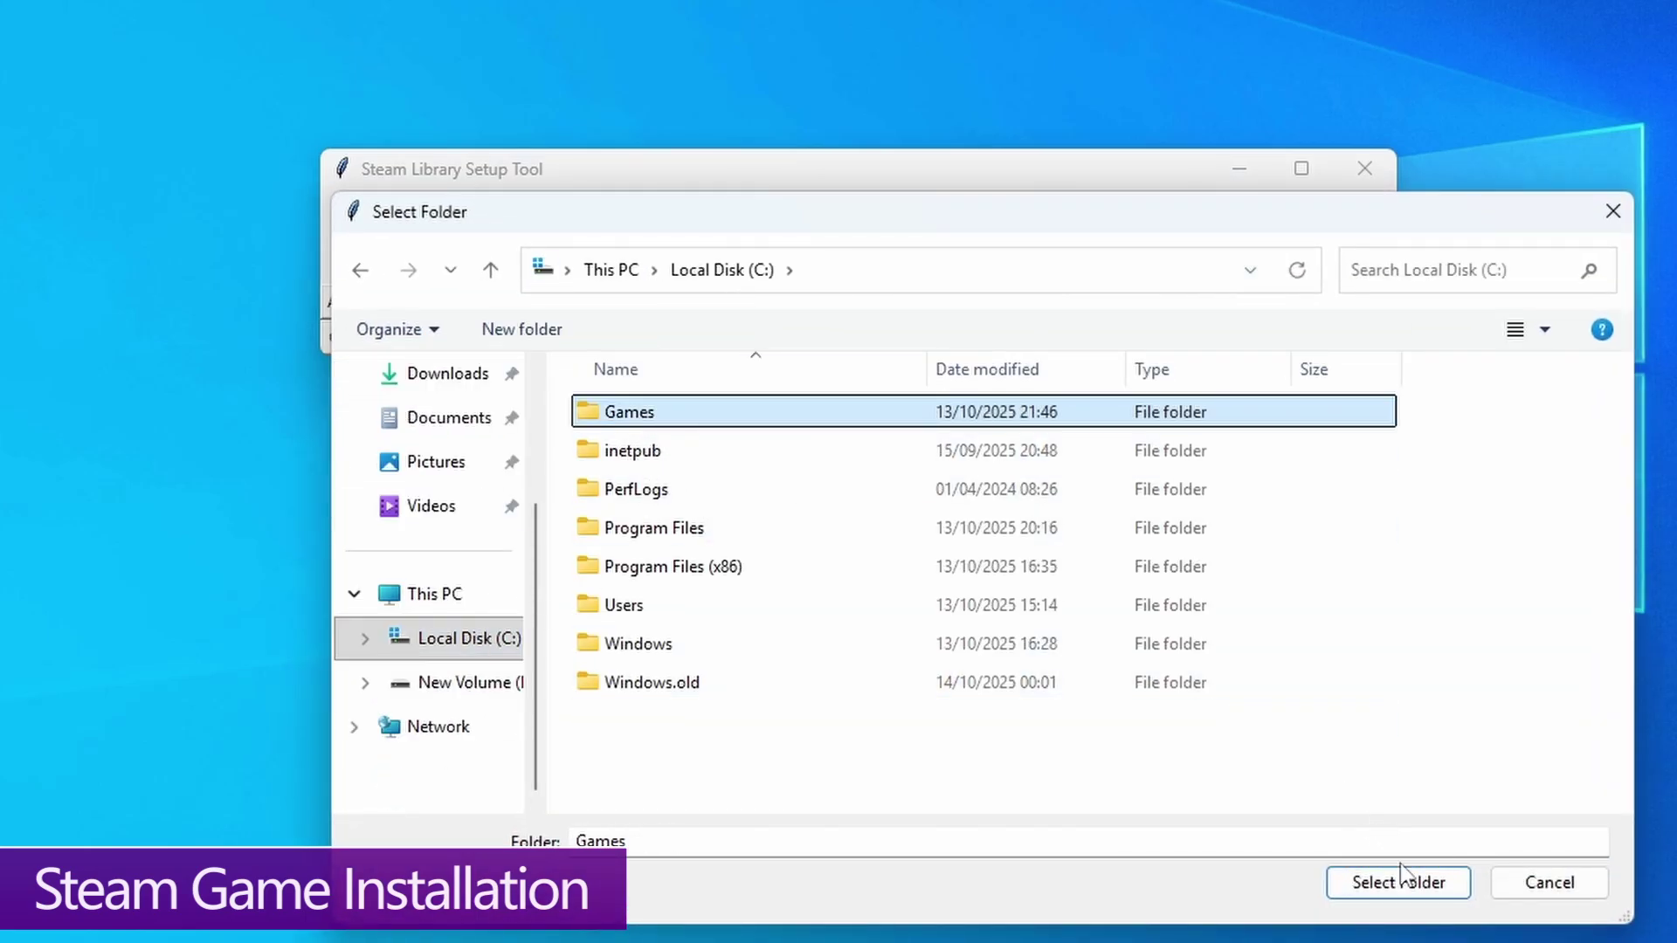
{"action": "left_click", "coordinate": [1395, 886]}
{"action": "left_click", "coordinate": [352, 302]}
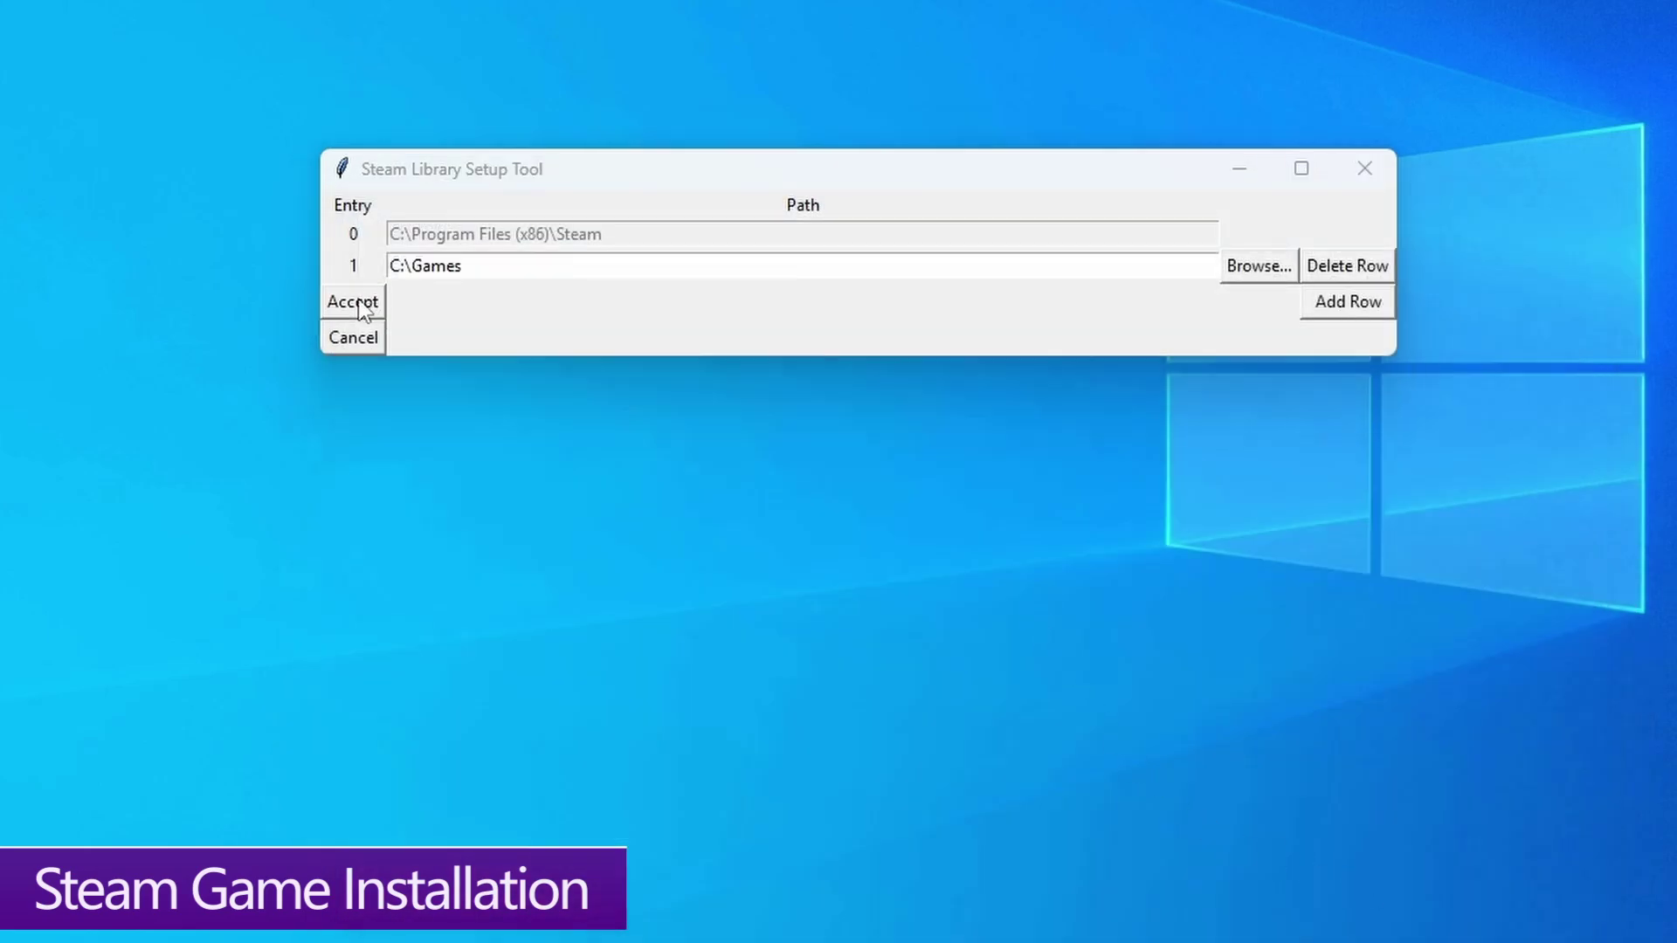
{"action": "left_click", "coordinate": [935, 436]}
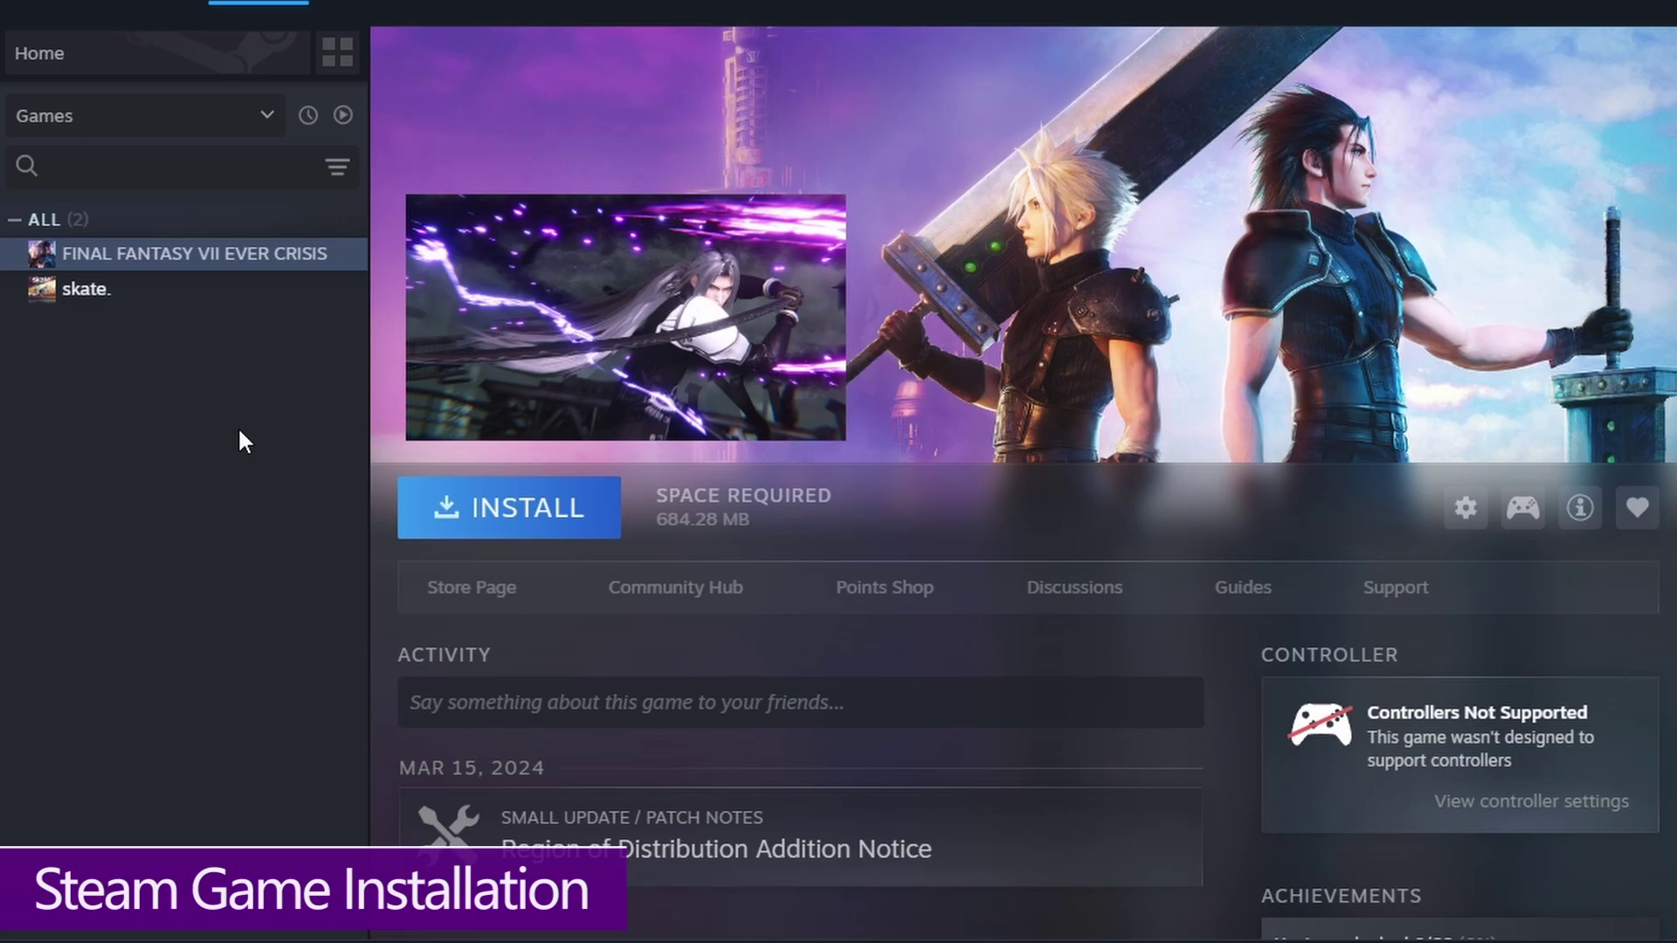
Step: Install the game to the second Local Drive (C:) library
{"action": "left_click", "coordinate": [463, 507]}
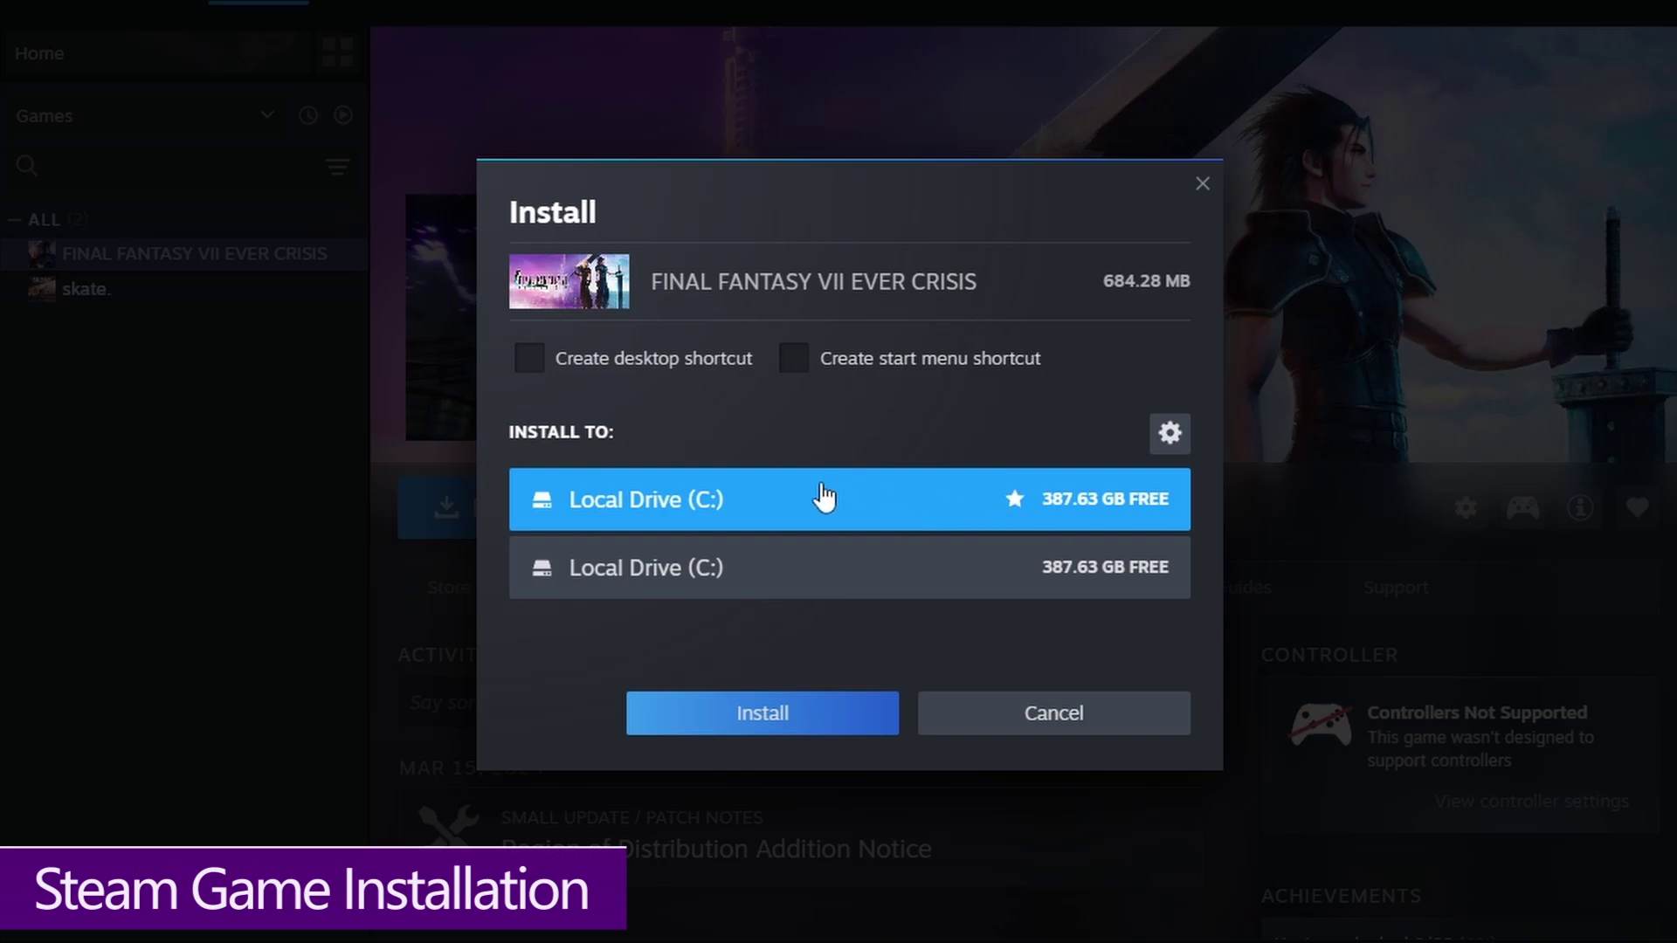
{"action": "left_click", "coordinate": [824, 576]}
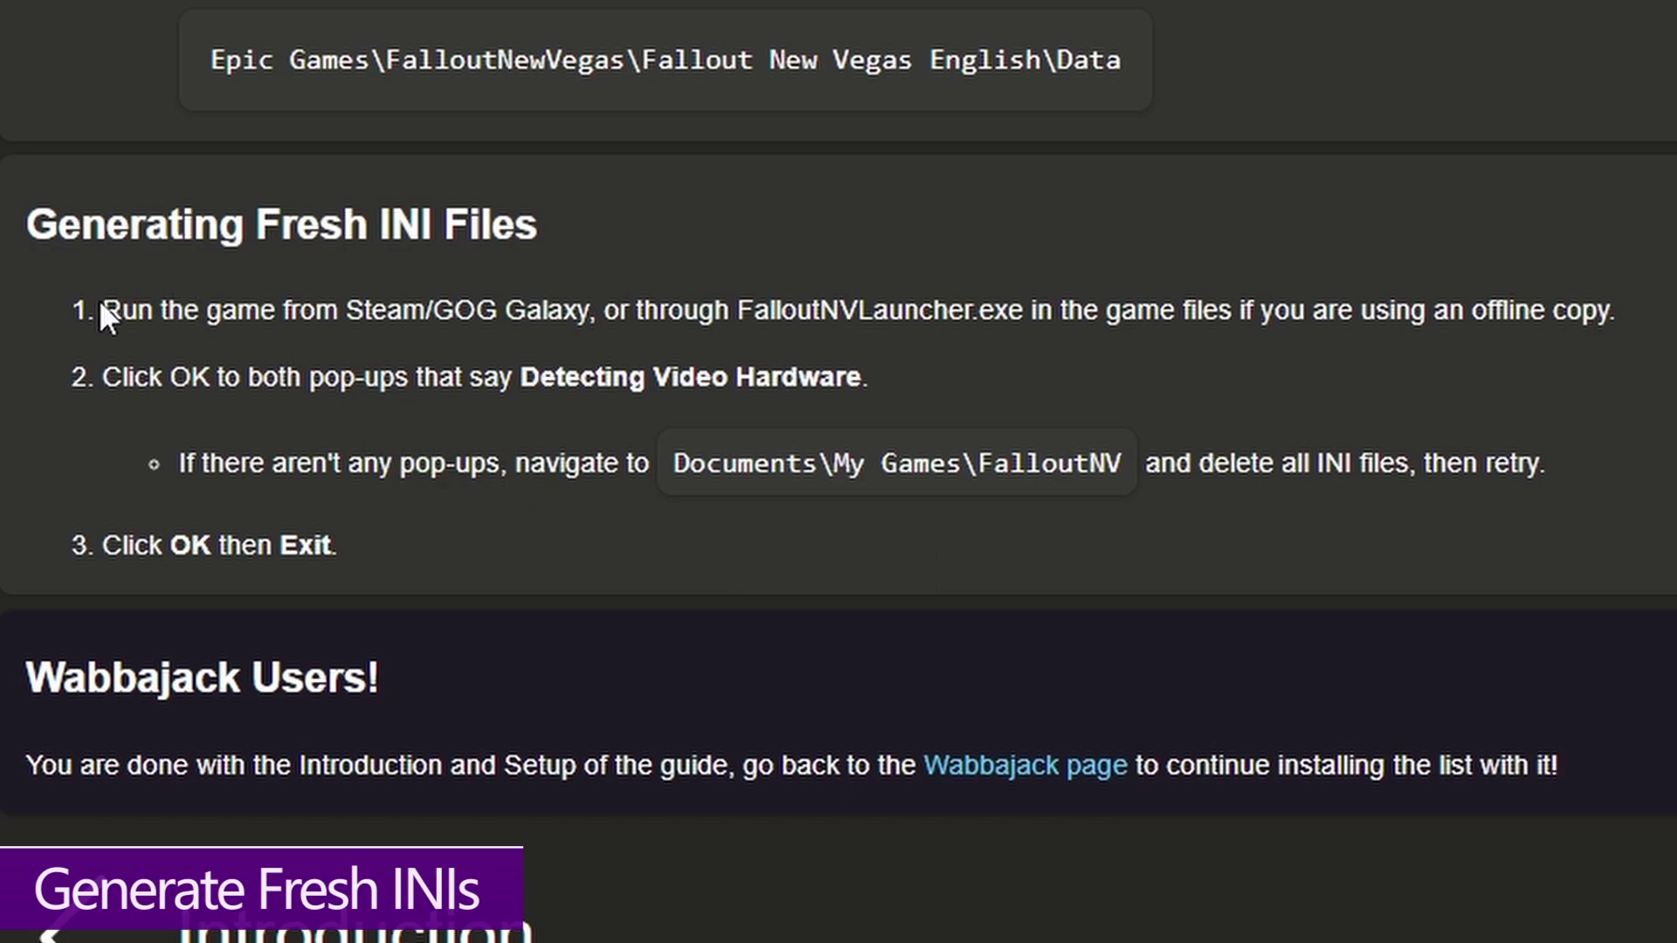
Step: Run FalloutNVLauncher.exe, accepting video hardware detection and the Ultra High Quality preset
{"action": "left_click_drag", "start_coordinate": [101, 310], "coordinate": [758, 320]}
{"action": "left_click", "coordinate": [1308, 735]}
{"action": "key", "text": "alt+Tab"}
{"action": "mouse_move", "coordinate": [1037, 245]}
{"action": "double_click", "coordinate": [1155, 240]}
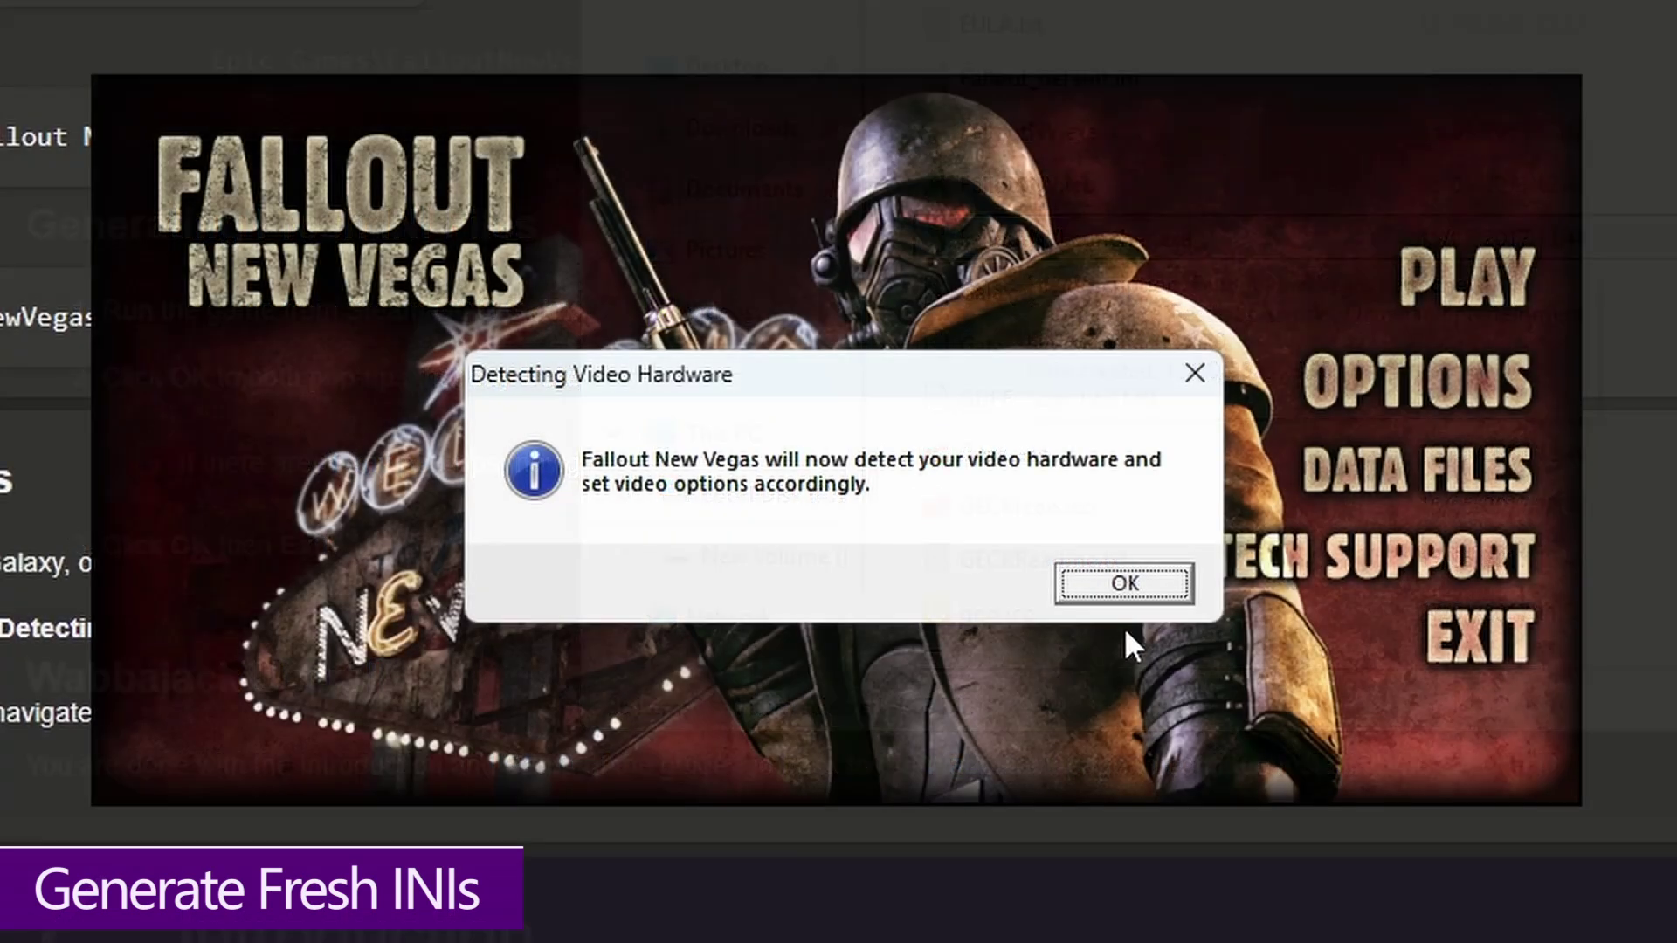
{"action": "left_click", "coordinate": [1120, 579]}
{"action": "left_click", "coordinate": [1109, 583]}
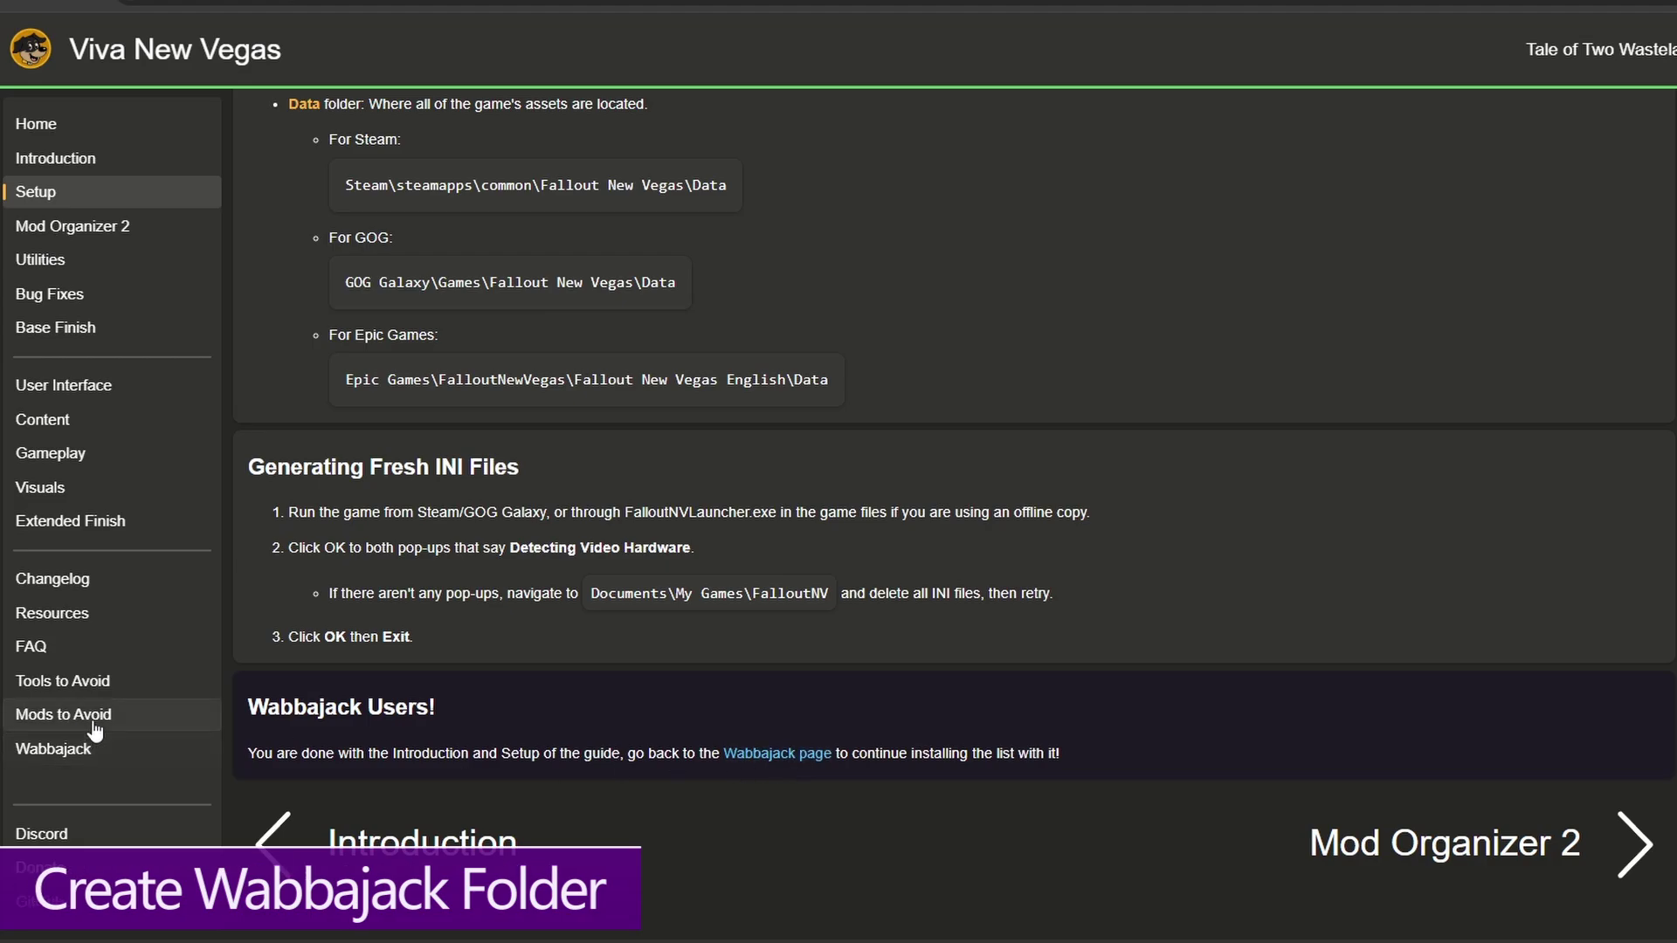
Step: Go to the guide's Wabbajack page and open File Explorer at Local Disk (C:)
{"action": "left_click", "coordinate": [92, 748]}
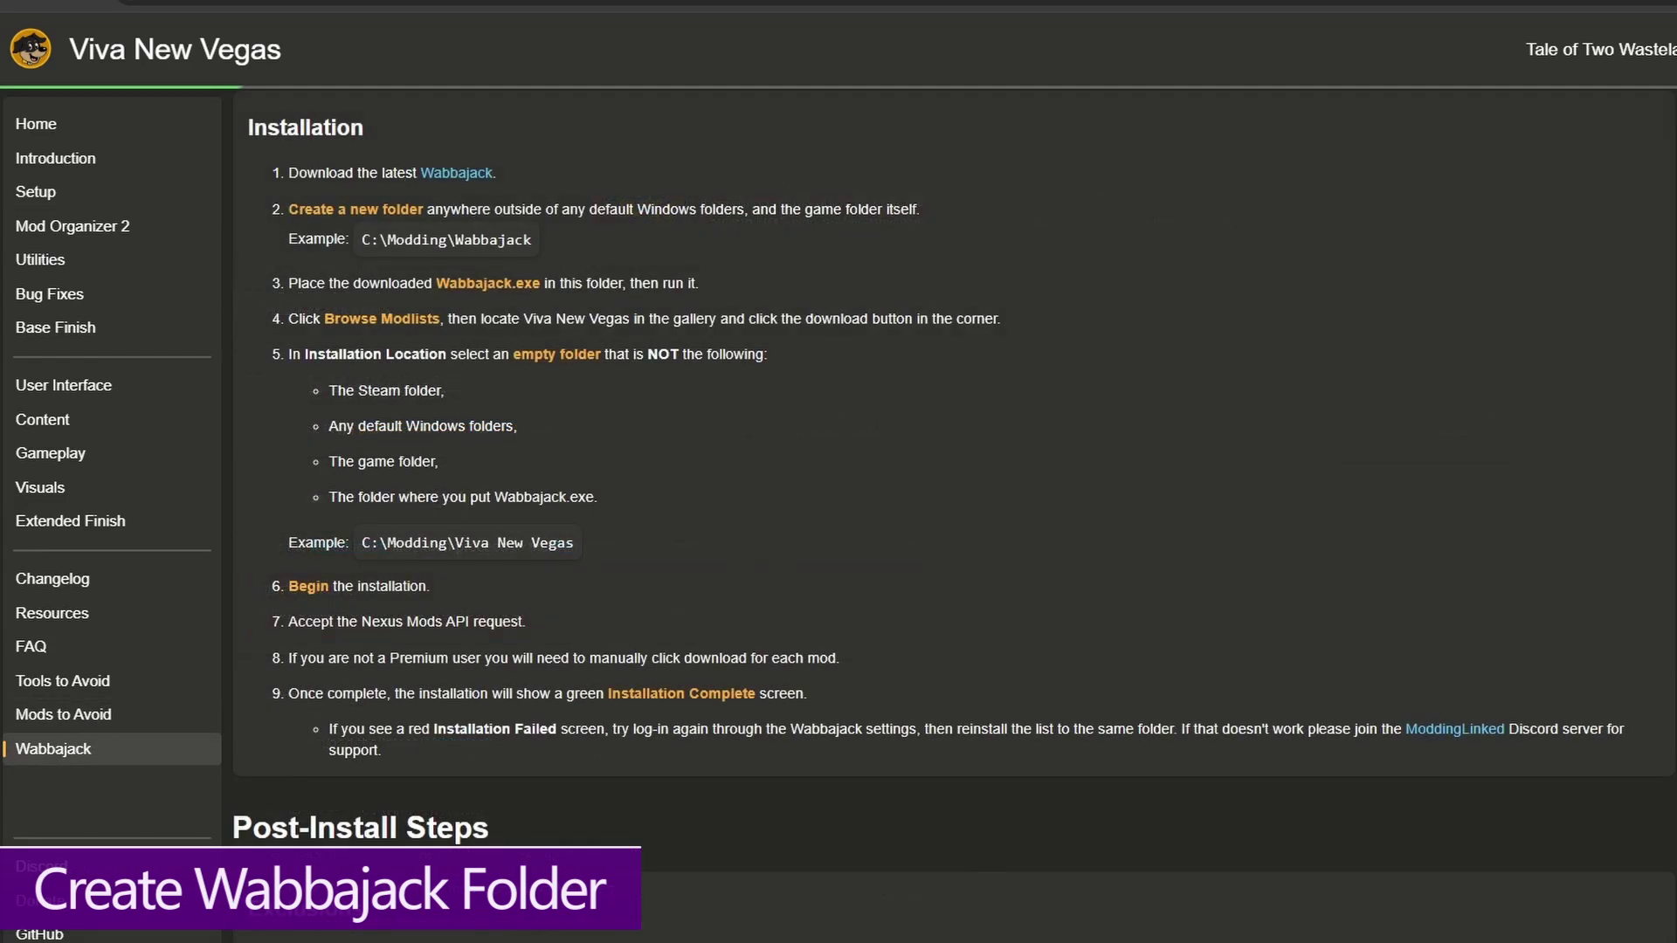
{"action": "left_click", "coordinate": [1002, 939]}
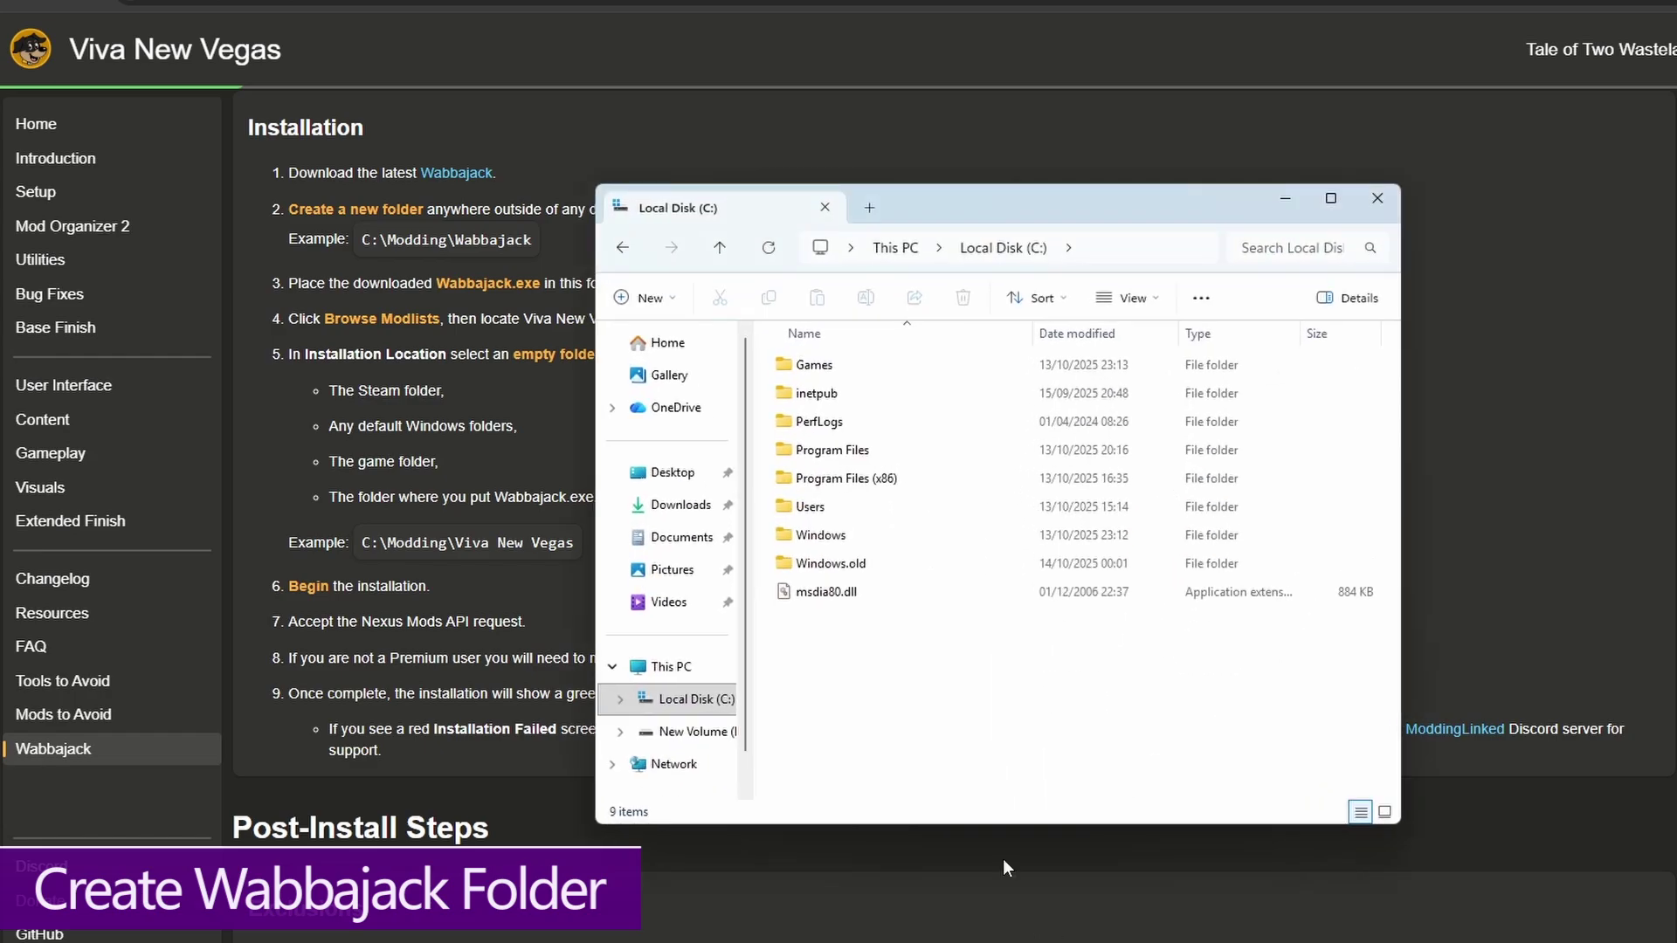
Step: Create a C:\Wabbajack folder, place Wabbajack.exe inside it and launch it
{"action": "right_click", "coordinate": [806, 618]}
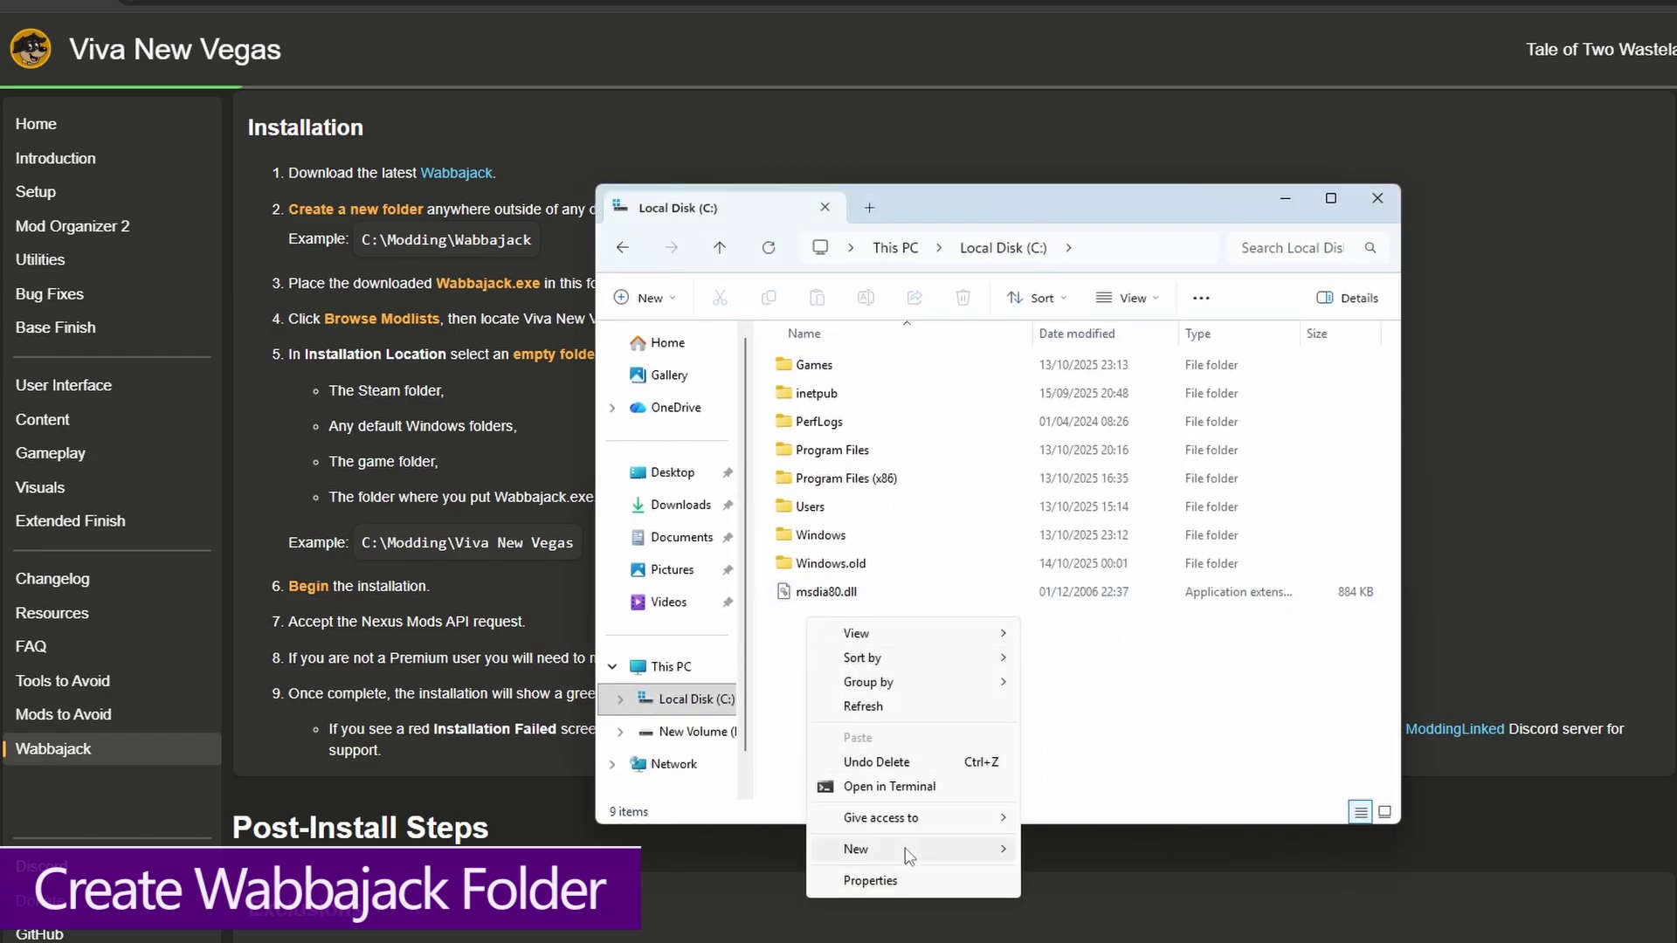
{"action": "mouse_move", "coordinate": [991, 849]}
{"action": "left_click", "coordinate": [1061, 848]}
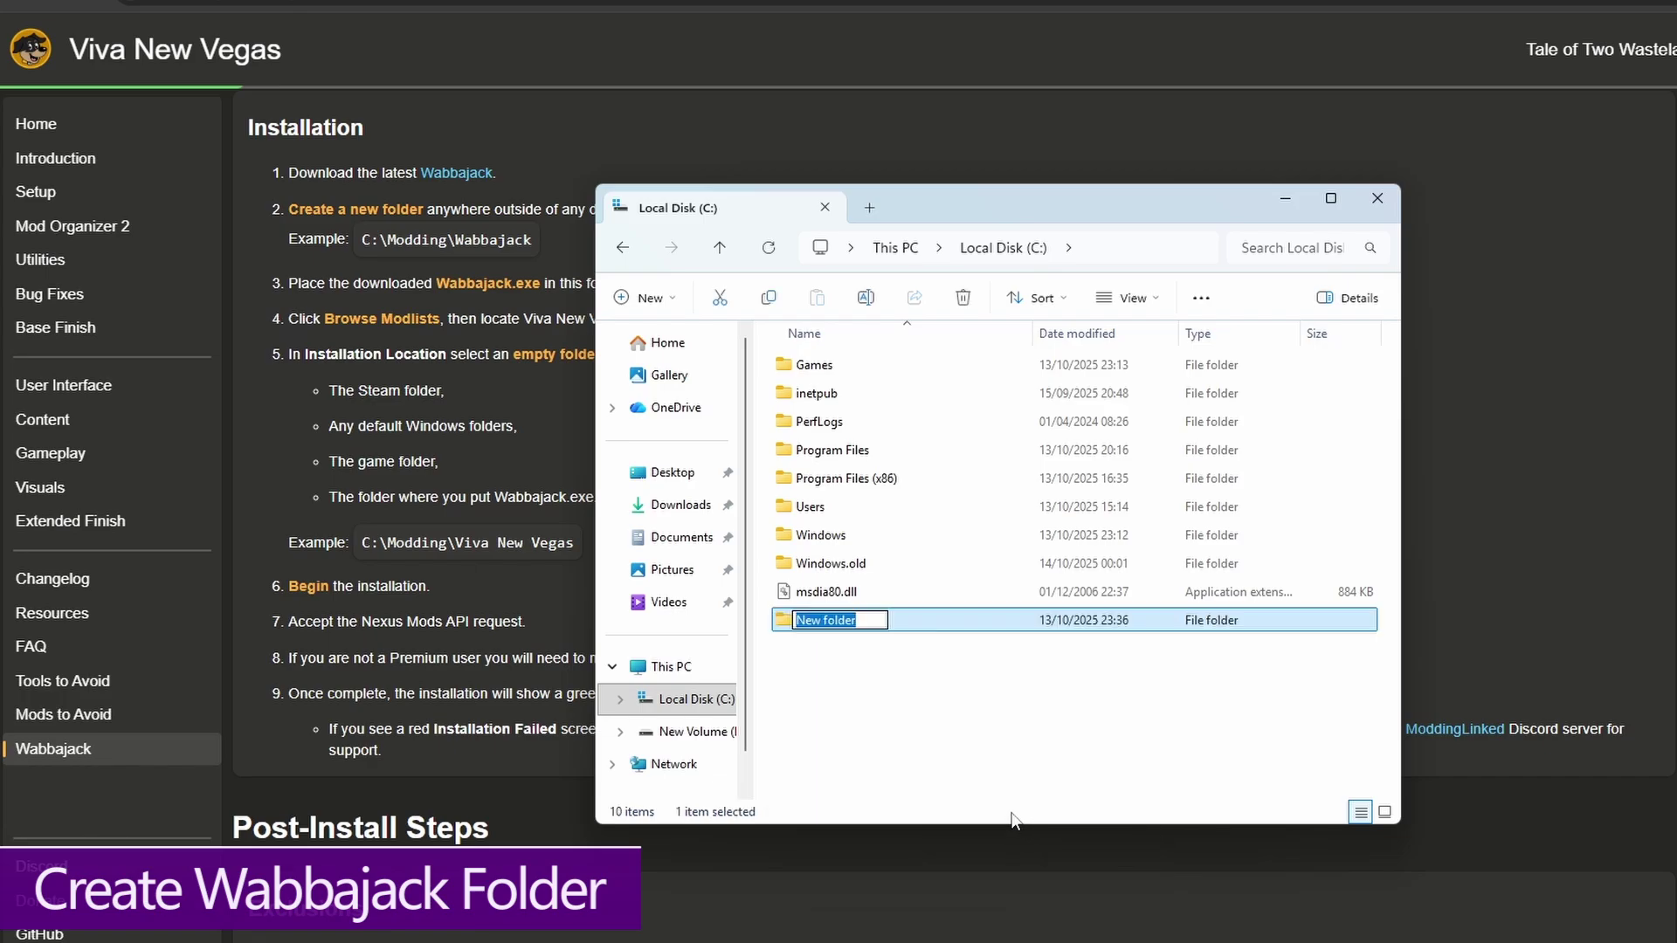
{"action": "type", "text": "Wabbajack"}
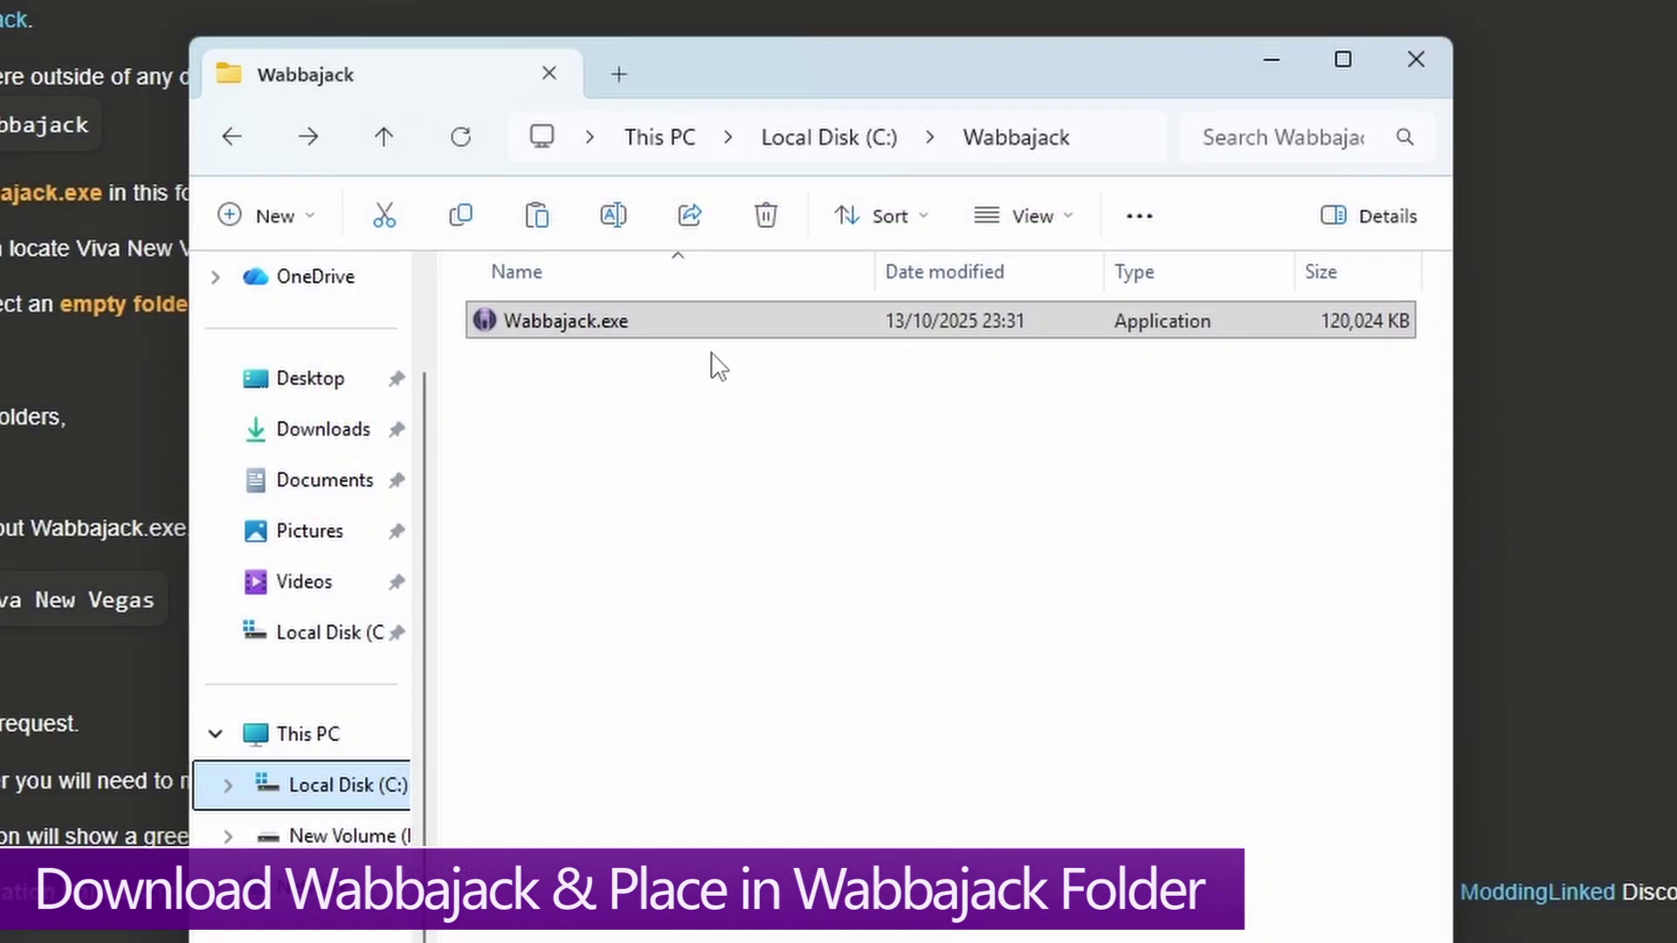
{"action": "left_click", "coordinate": [585, 335]}
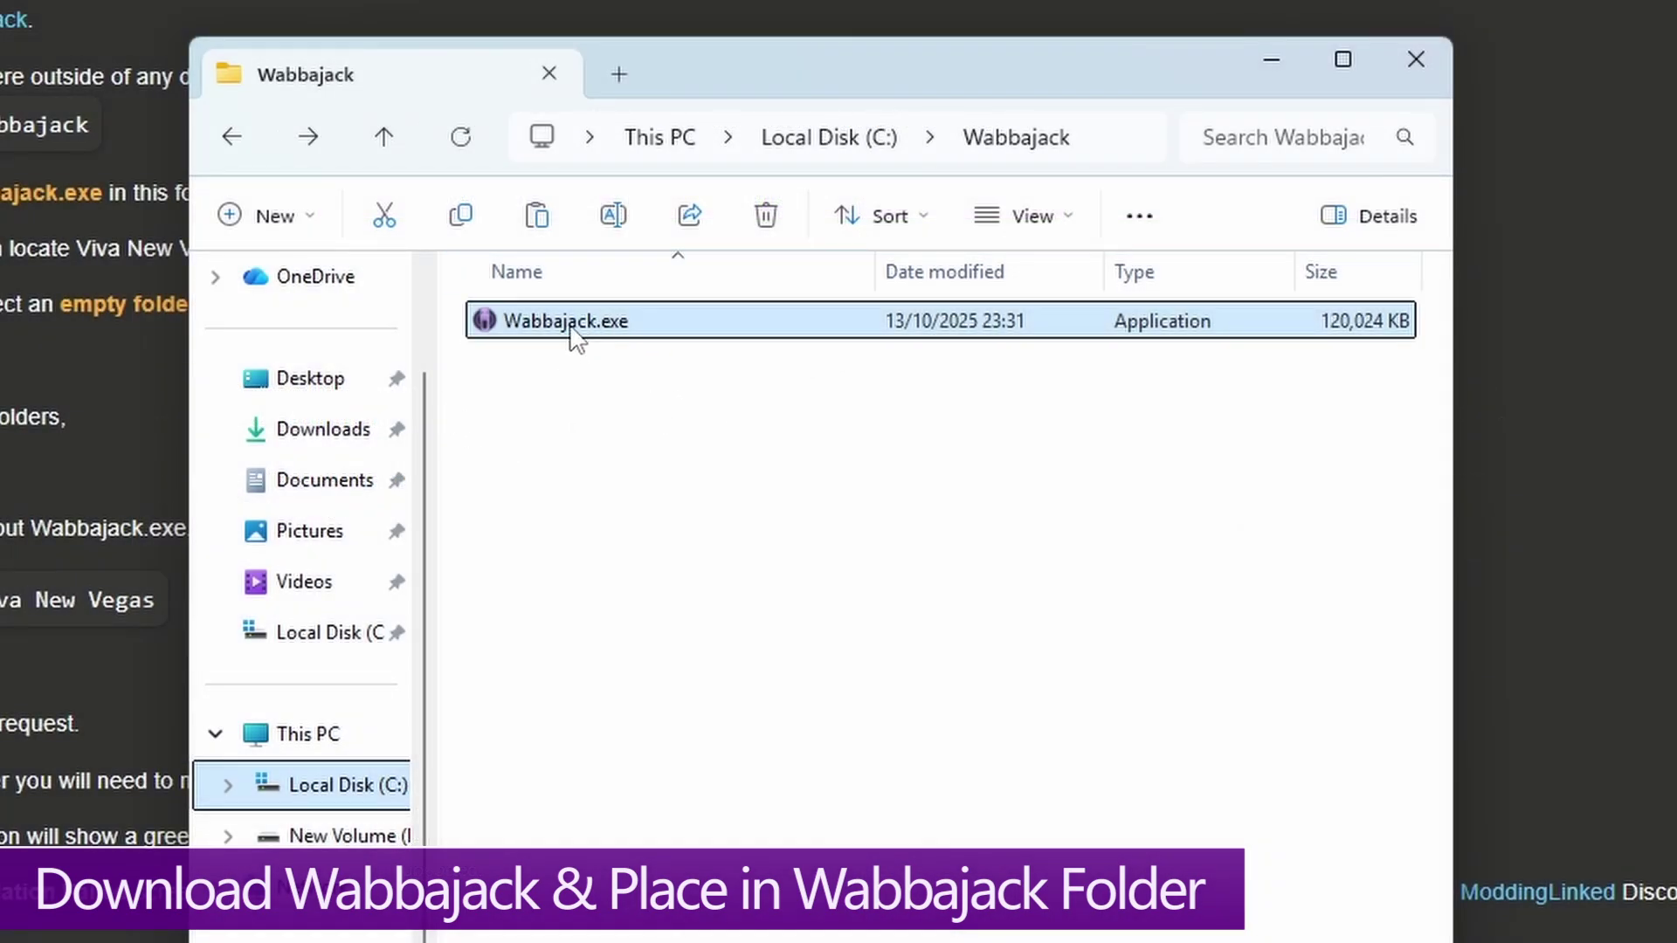
{"action": "double_click", "coordinate": [573, 337]}
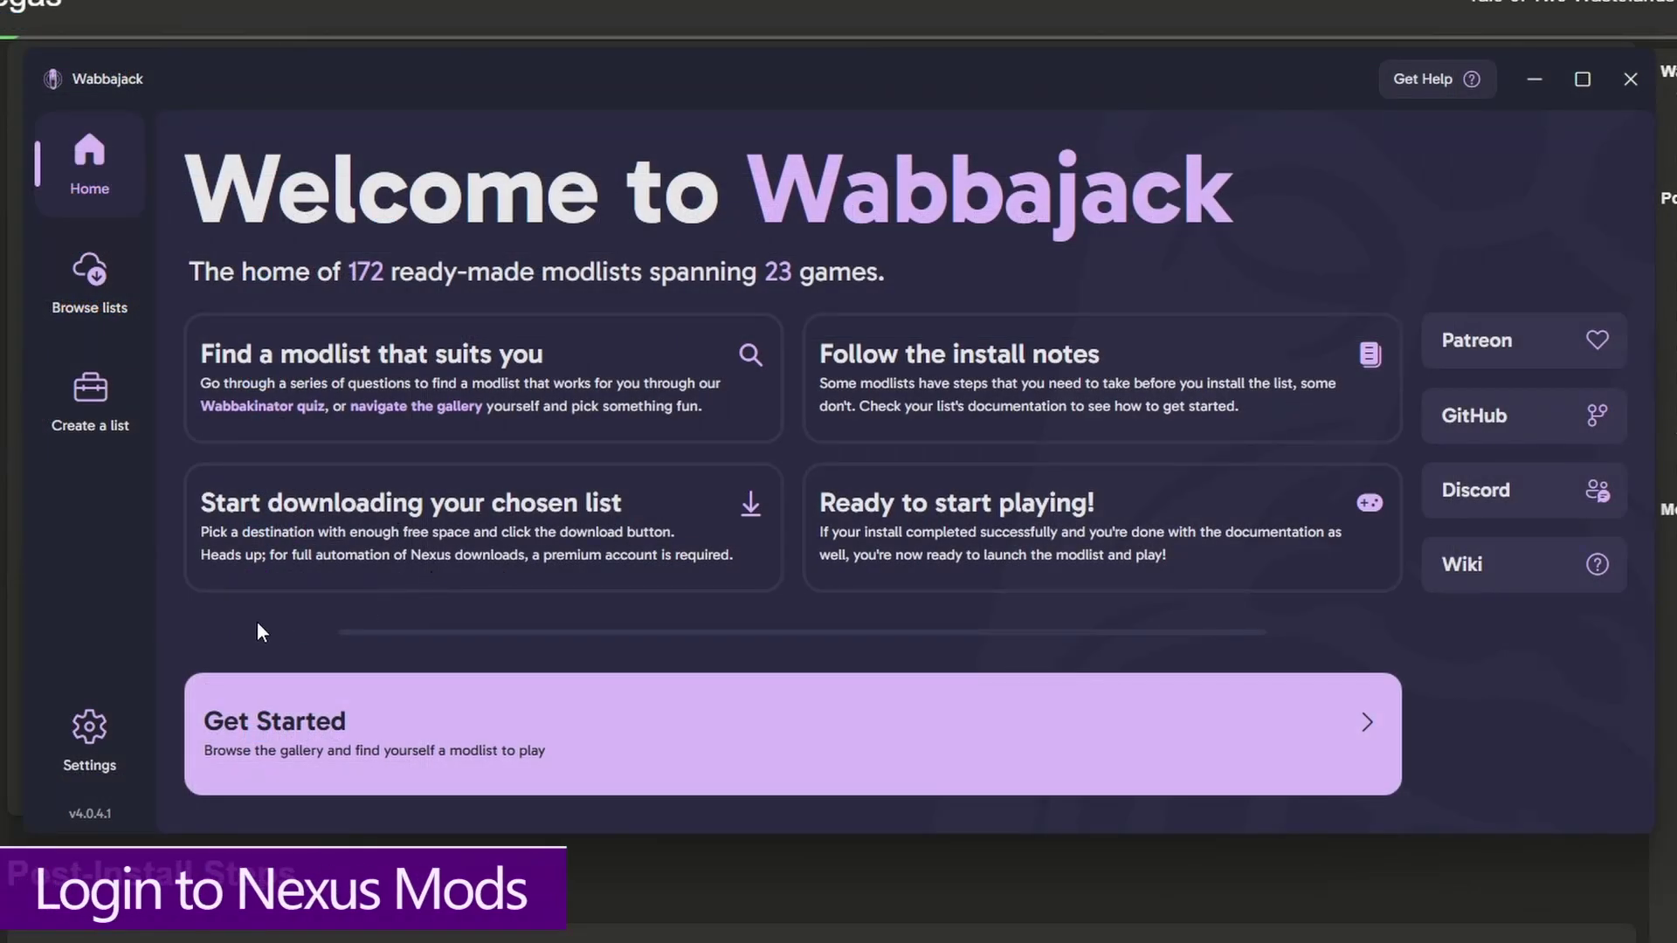
Step: Open Wabbajack's settings and log in to the Nexus Mods account
{"action": "left_click", "coordinate": [89, 730]}
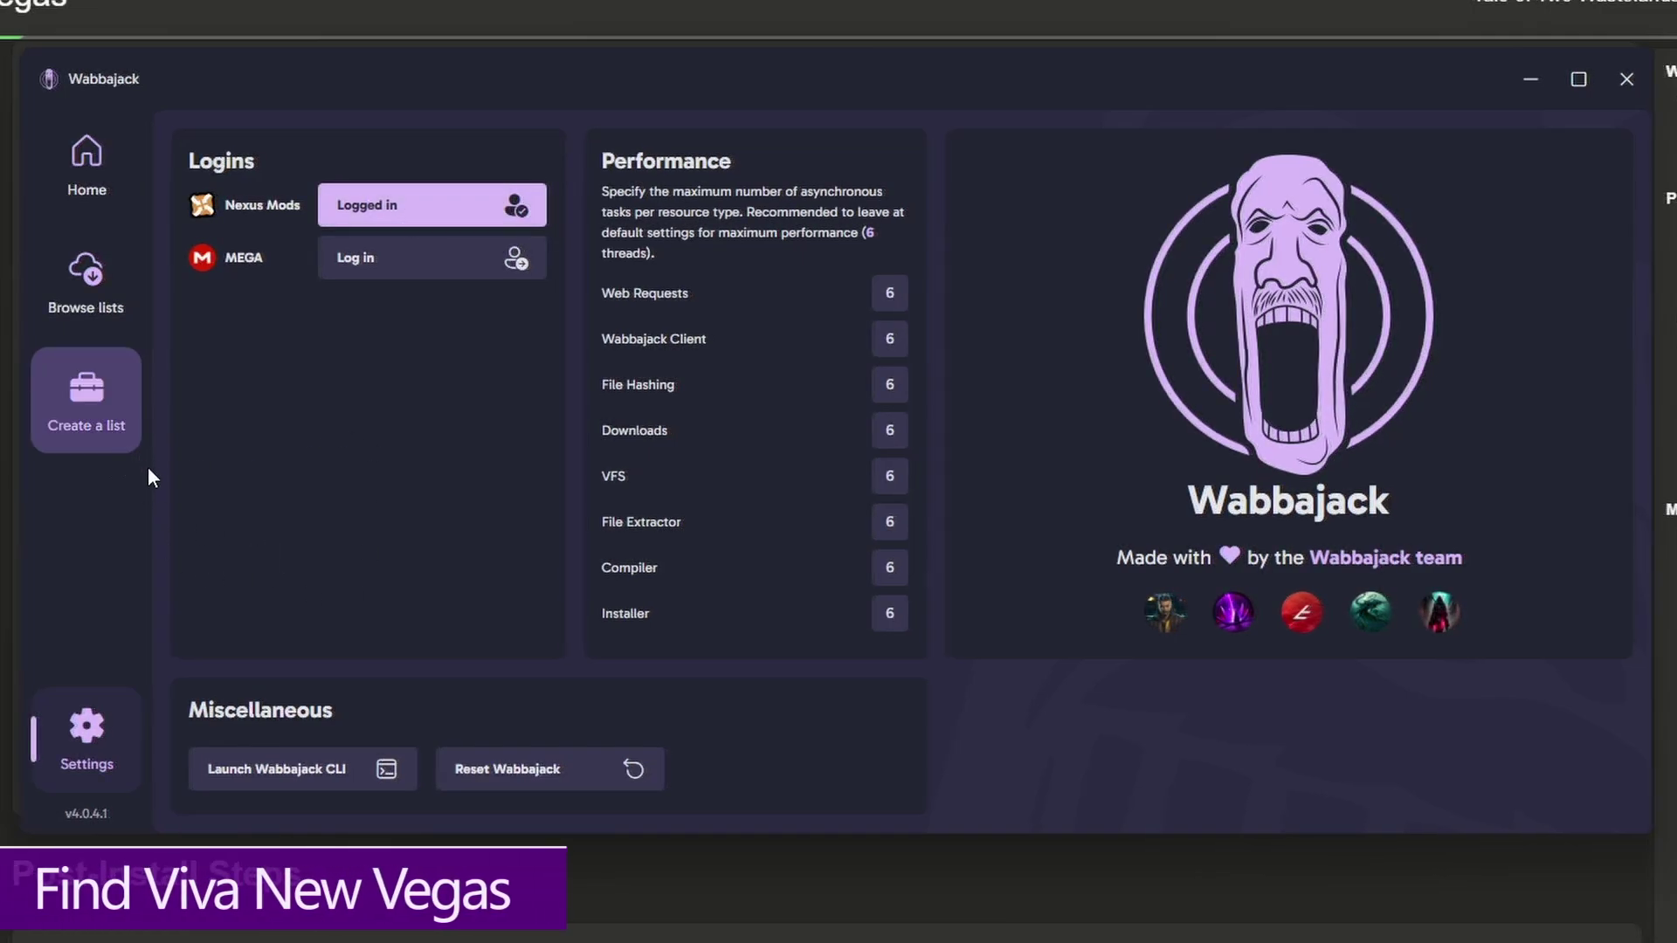
Step: Browse the modlist gallery and open the Viva New Vegas 12.10.25 details
{"action": "left_click", "coordinate": [121, 293]}
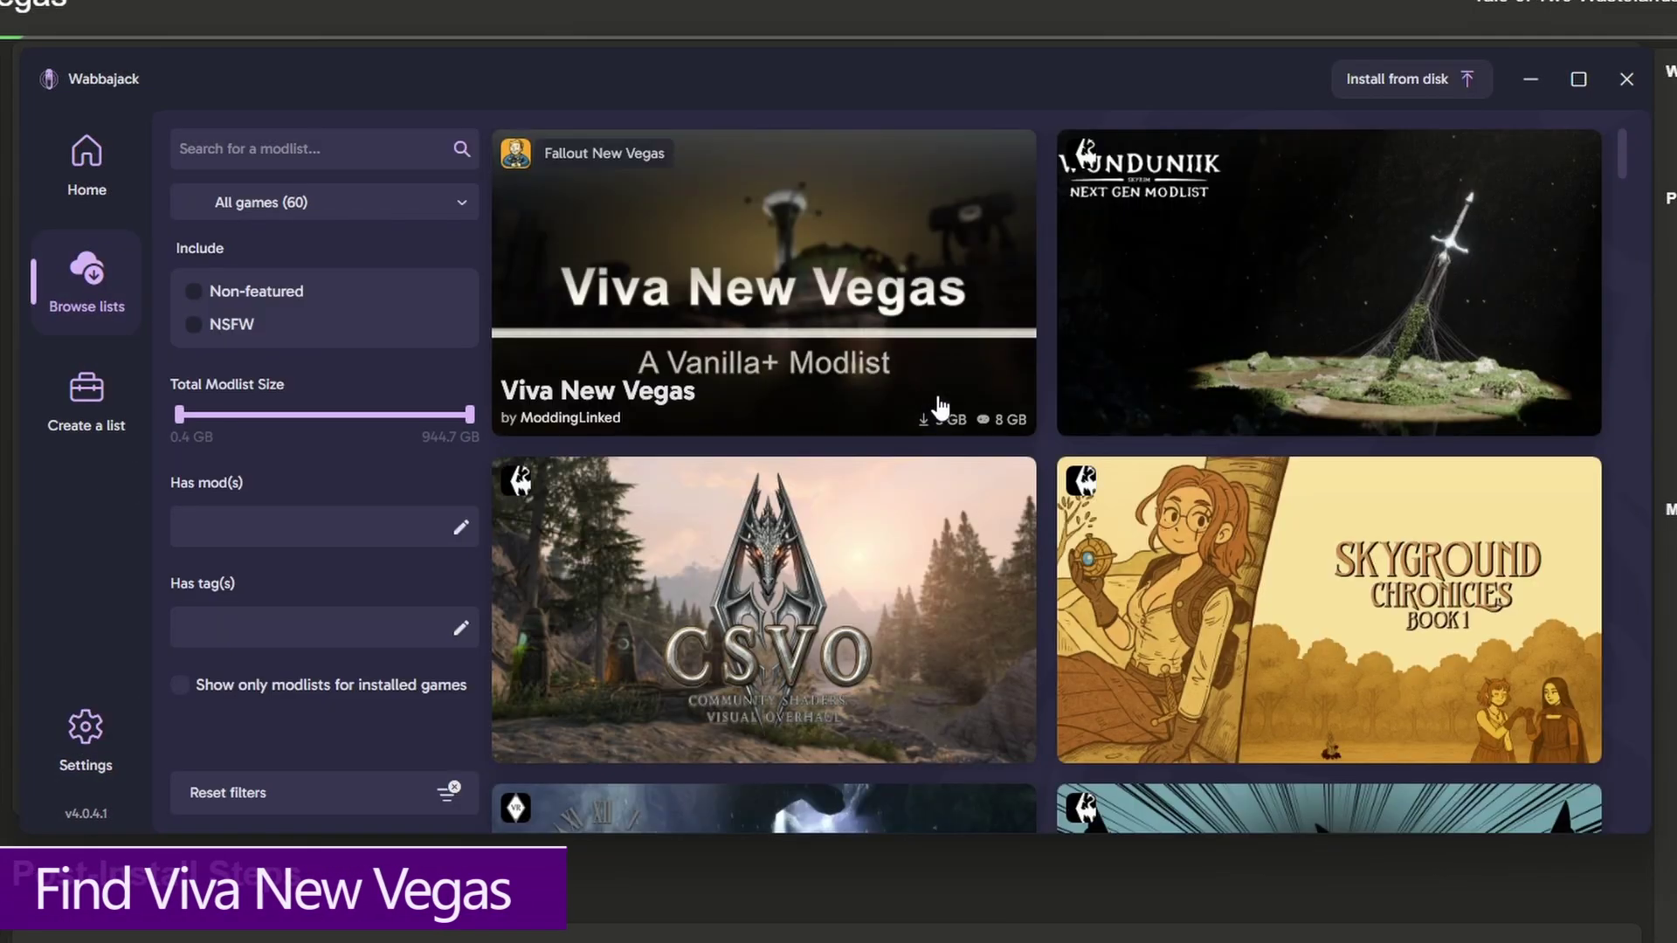
{"action": "left_click", "coordinate": [768, 337]}
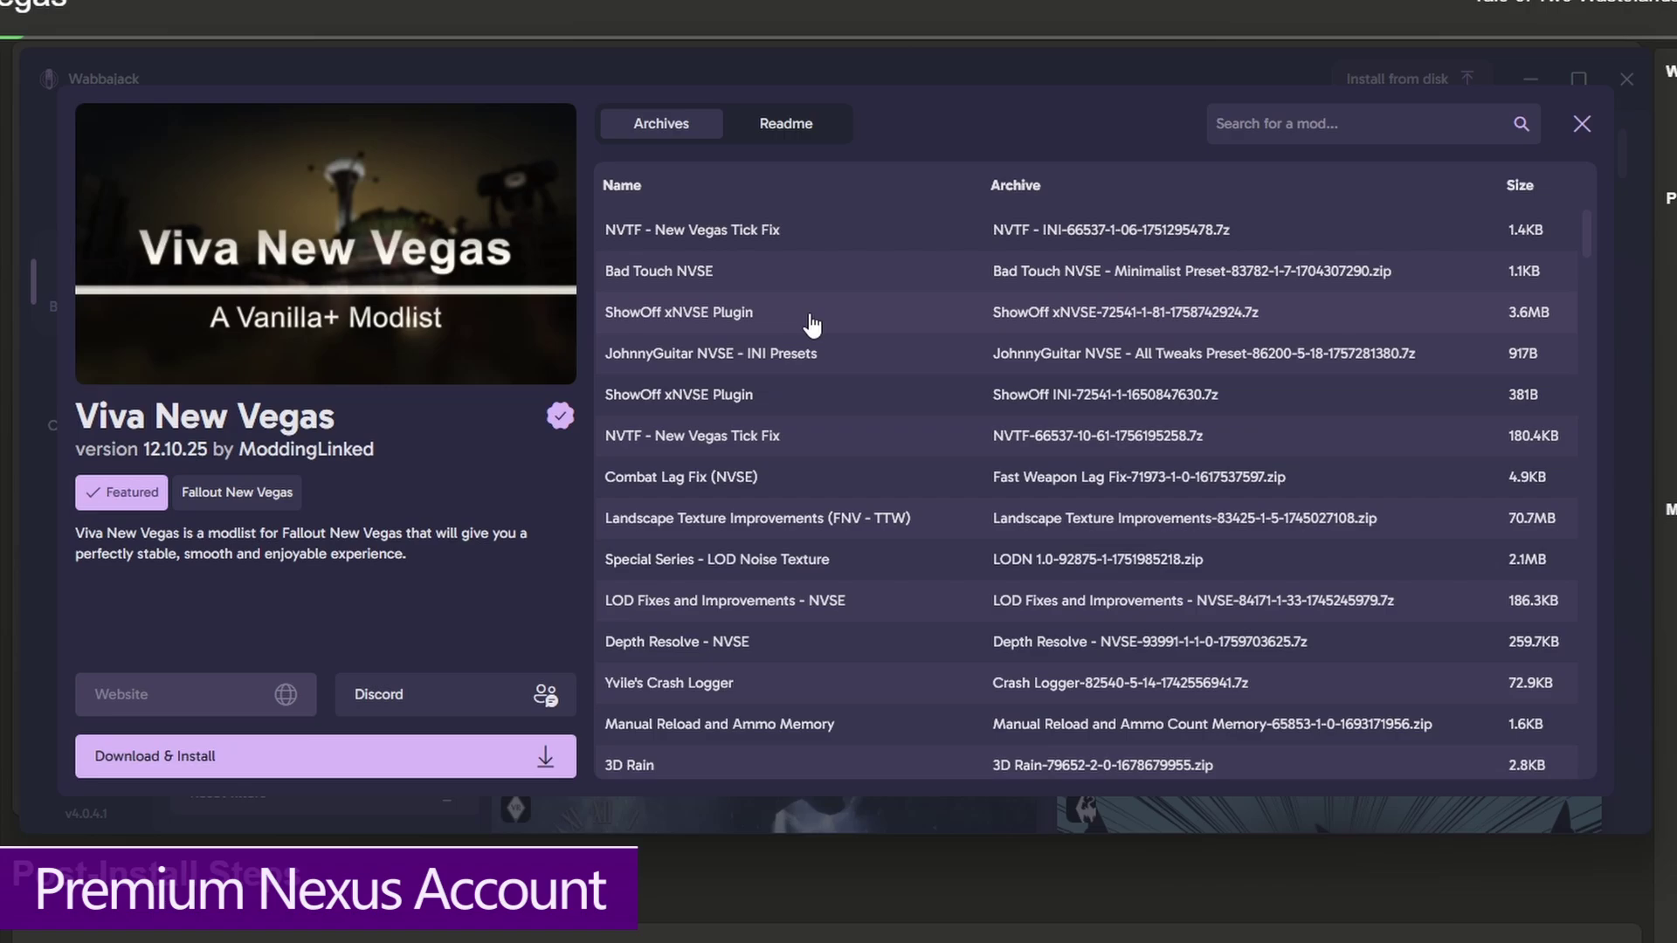
Step: Install Viva New Vegas to C:\Modlists\VNV with downloads in C:\Modlists\VNV\downloads
{"action": "left_click", "coordinate": [310, 760]}
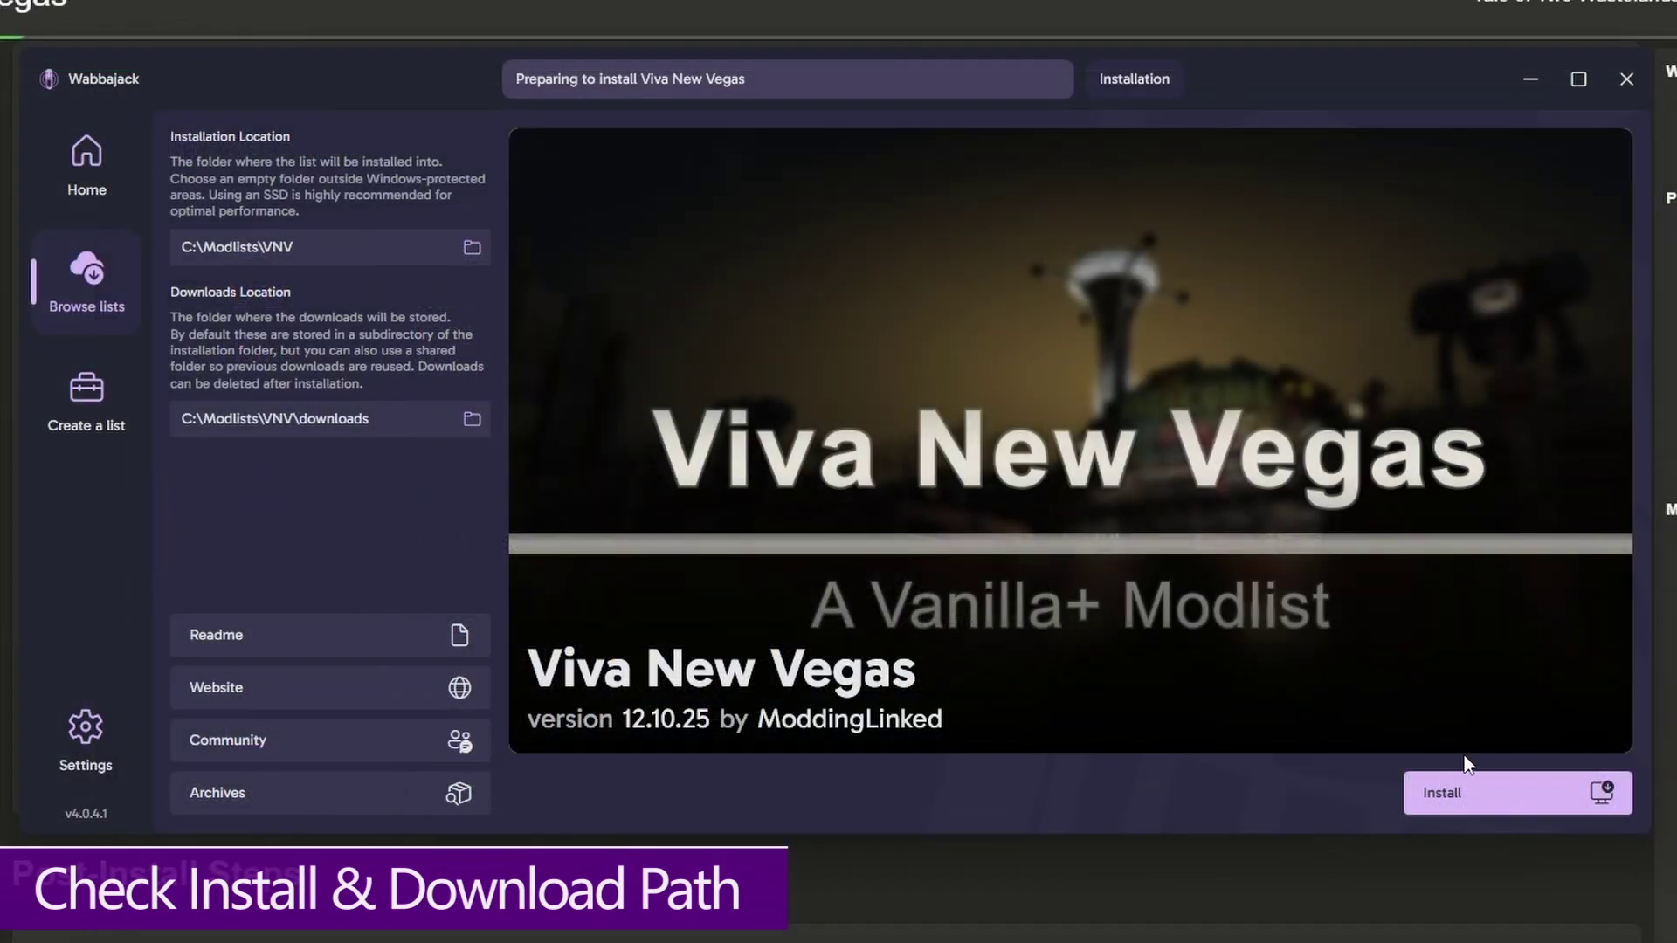
{"action": "left_click", "coordinate": [1483, 794]}
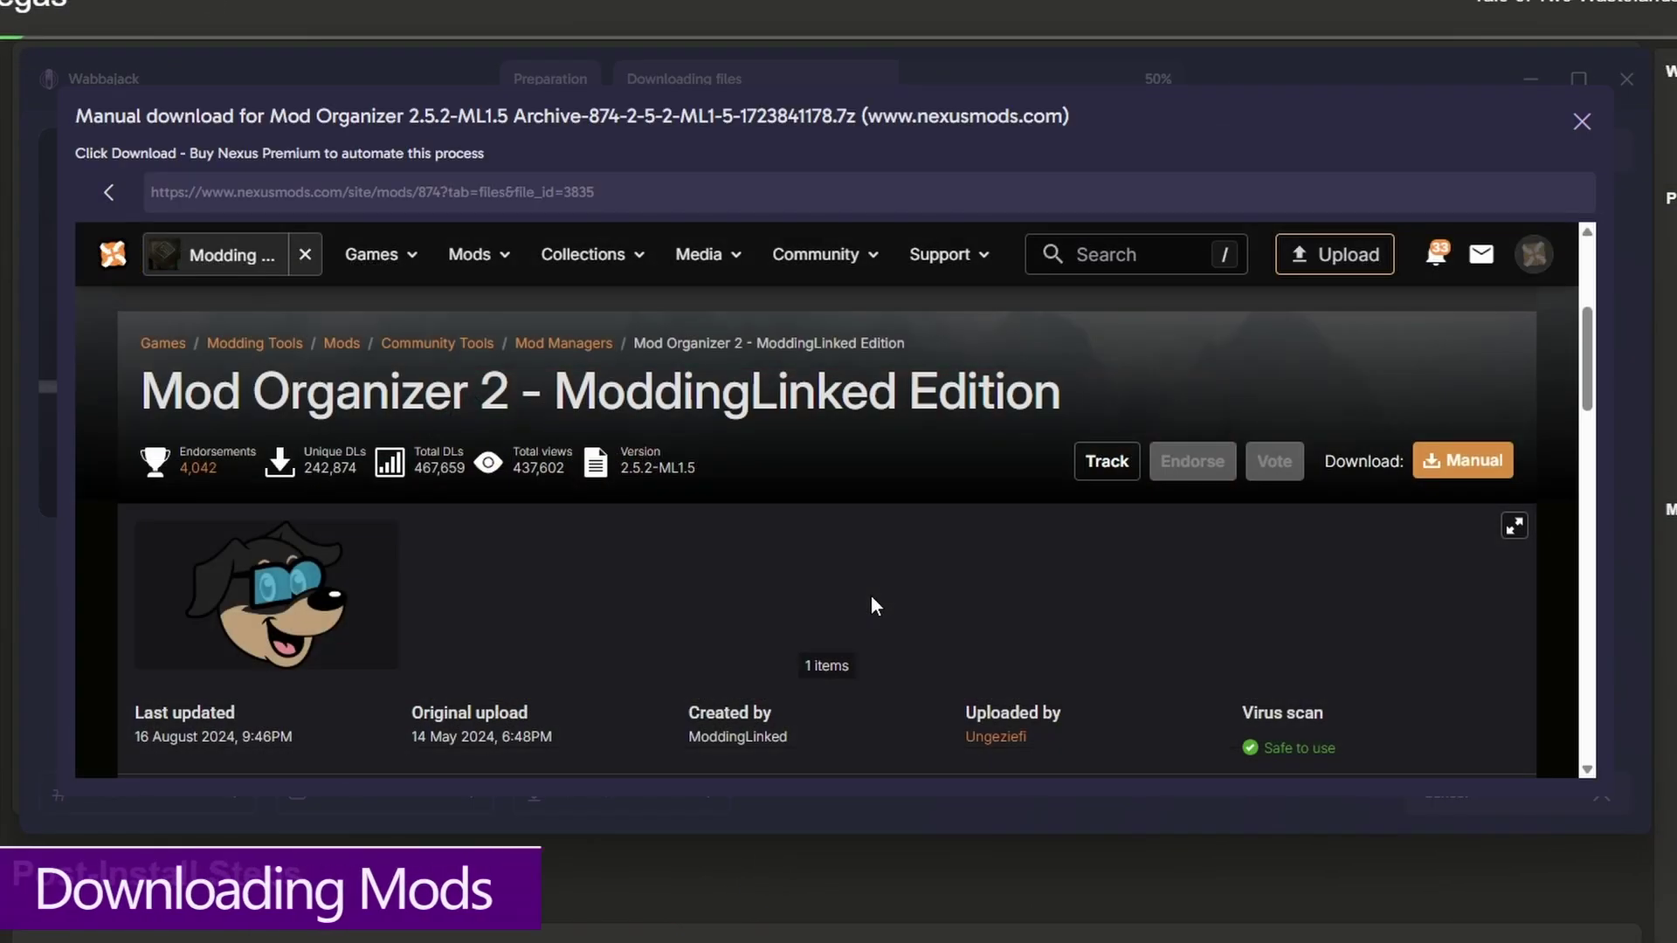
Step: Slow-download Mod Organizer 2, JLM Grab Tweak and the terrain LOD from Nexus
{"action": "scroll", "coordinate": [872, 596], "scroll_direction": "down", "scroll_amount": 4}
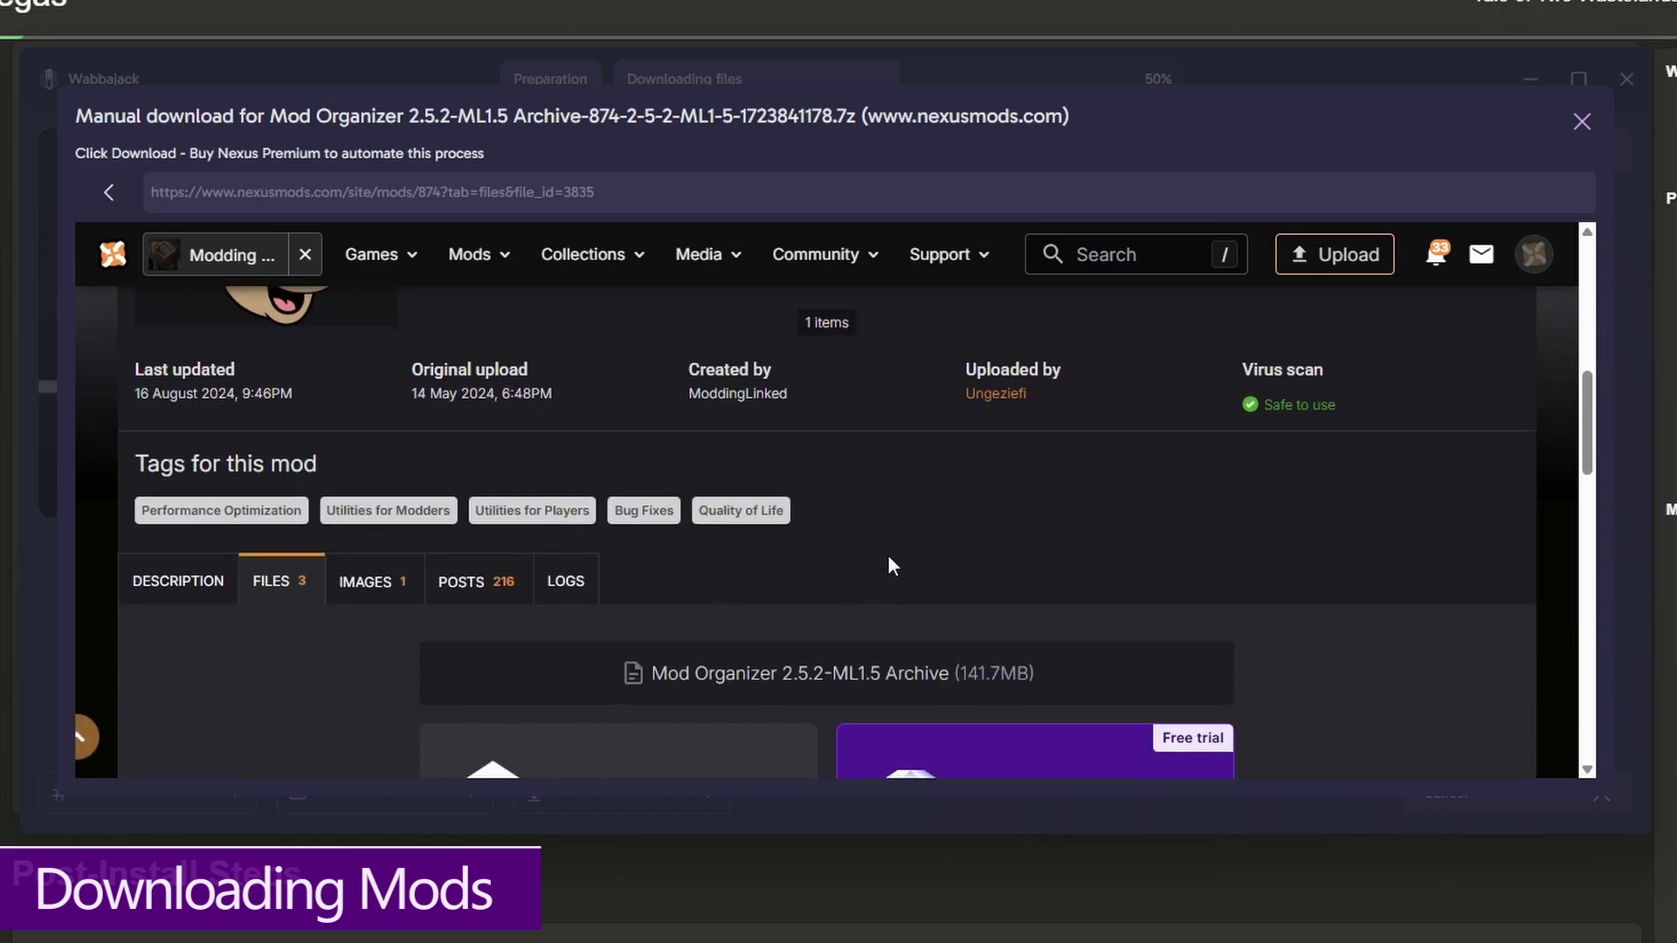
{"action": "scroll", "coordinate": [875, 543], "scroll_direction": "down", "scroll_amount": 6}
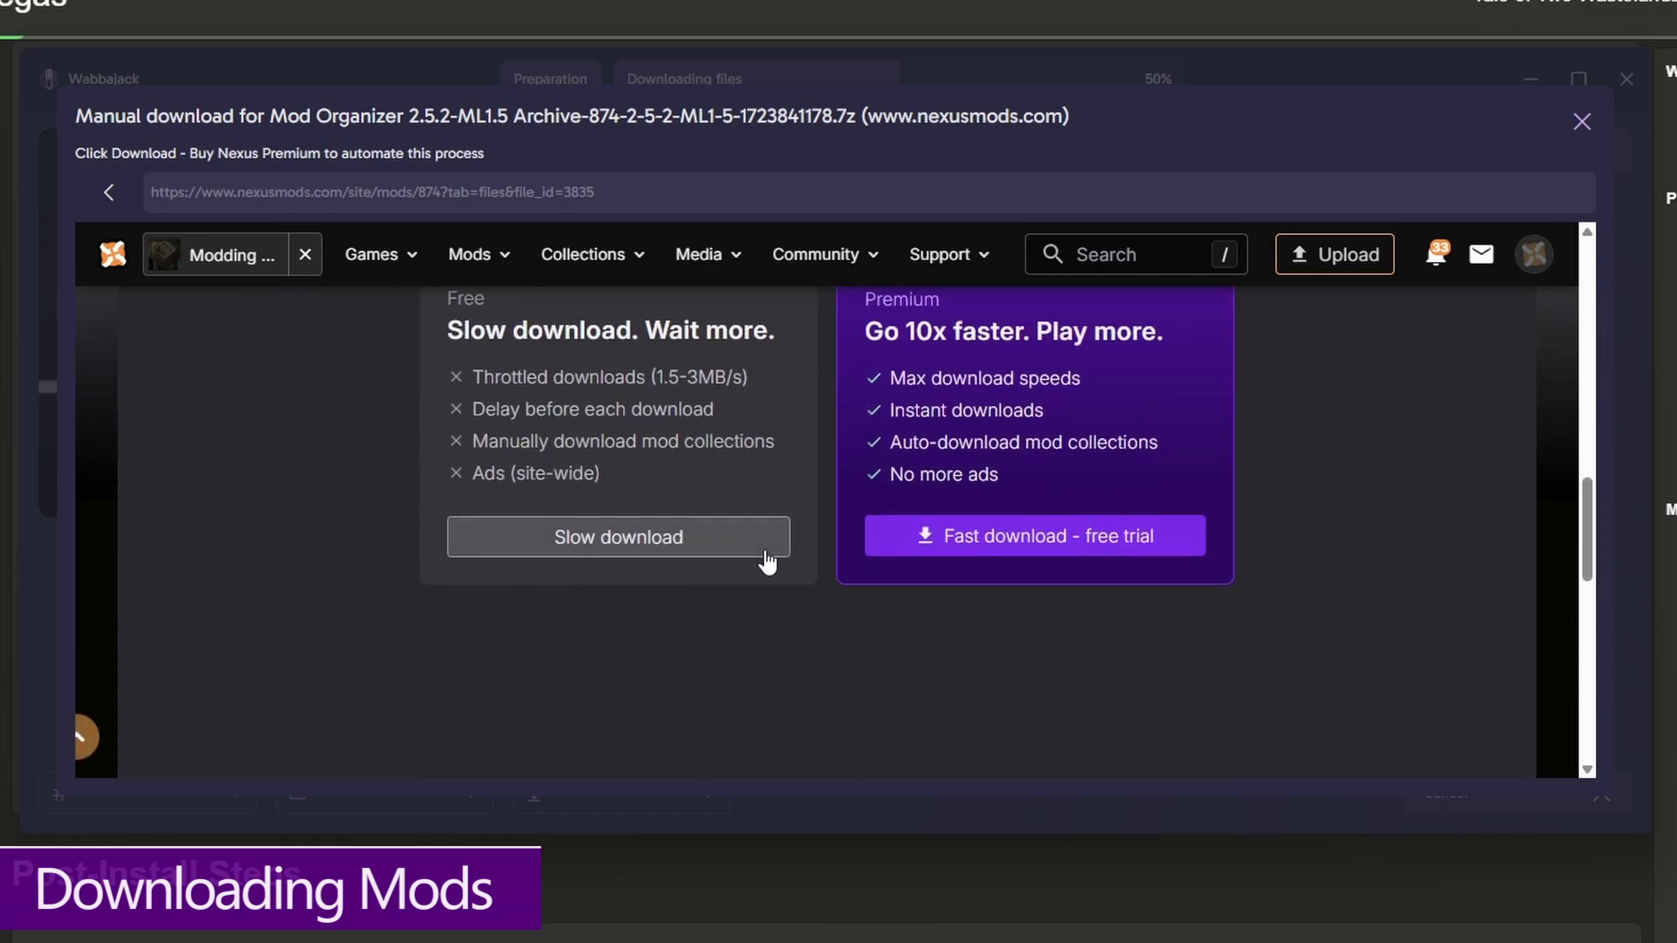
{"action": "left_click", "coordinate": [631, 546]}
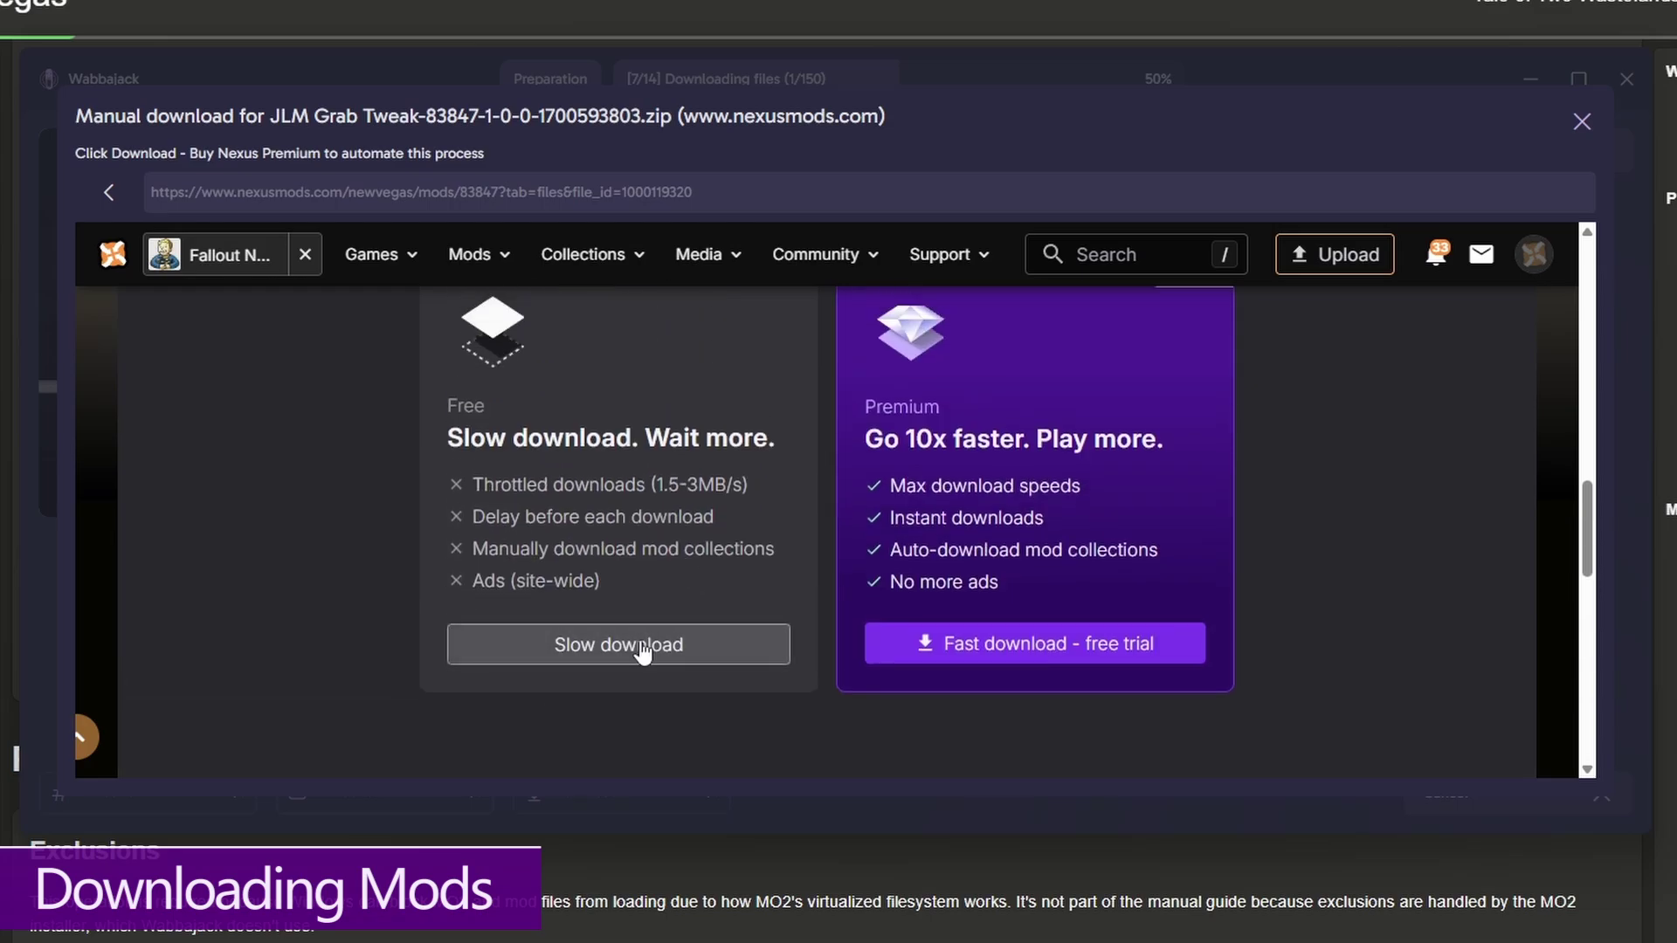
{"action": "left_click", "coordinate": [641, 648]}
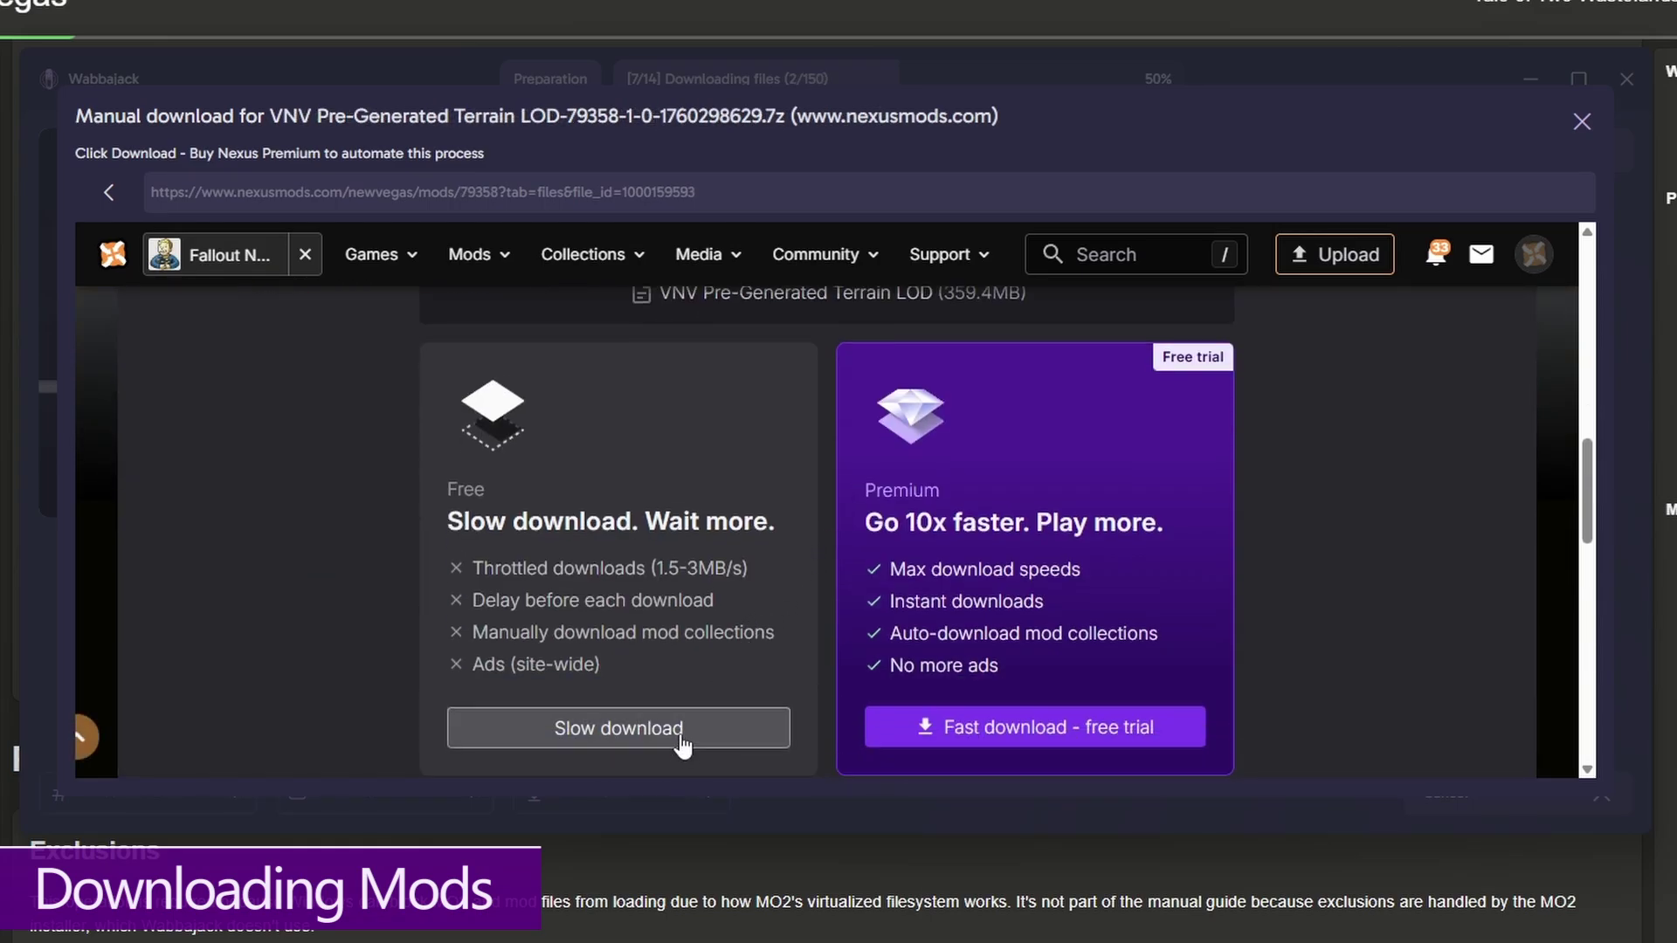
{"action": "left_click", "coordinate": [681, 739]}
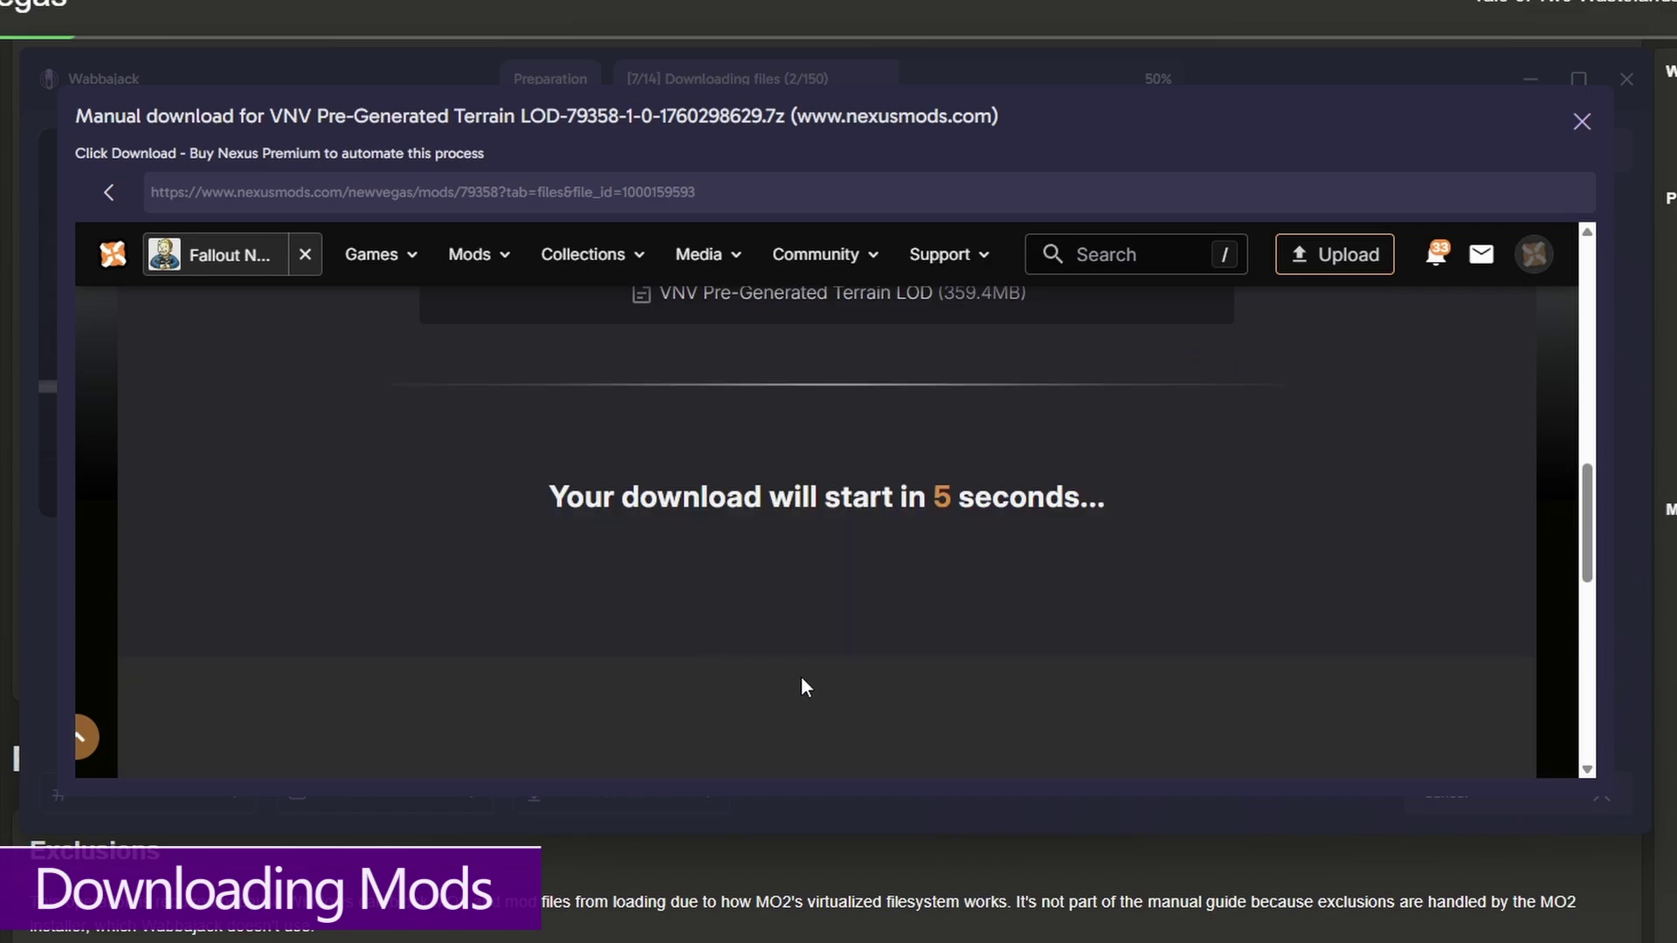
{"action": "scroll", "coordinate": [800, 690], "scroll_direction": "up", "scroll_amount": 5}
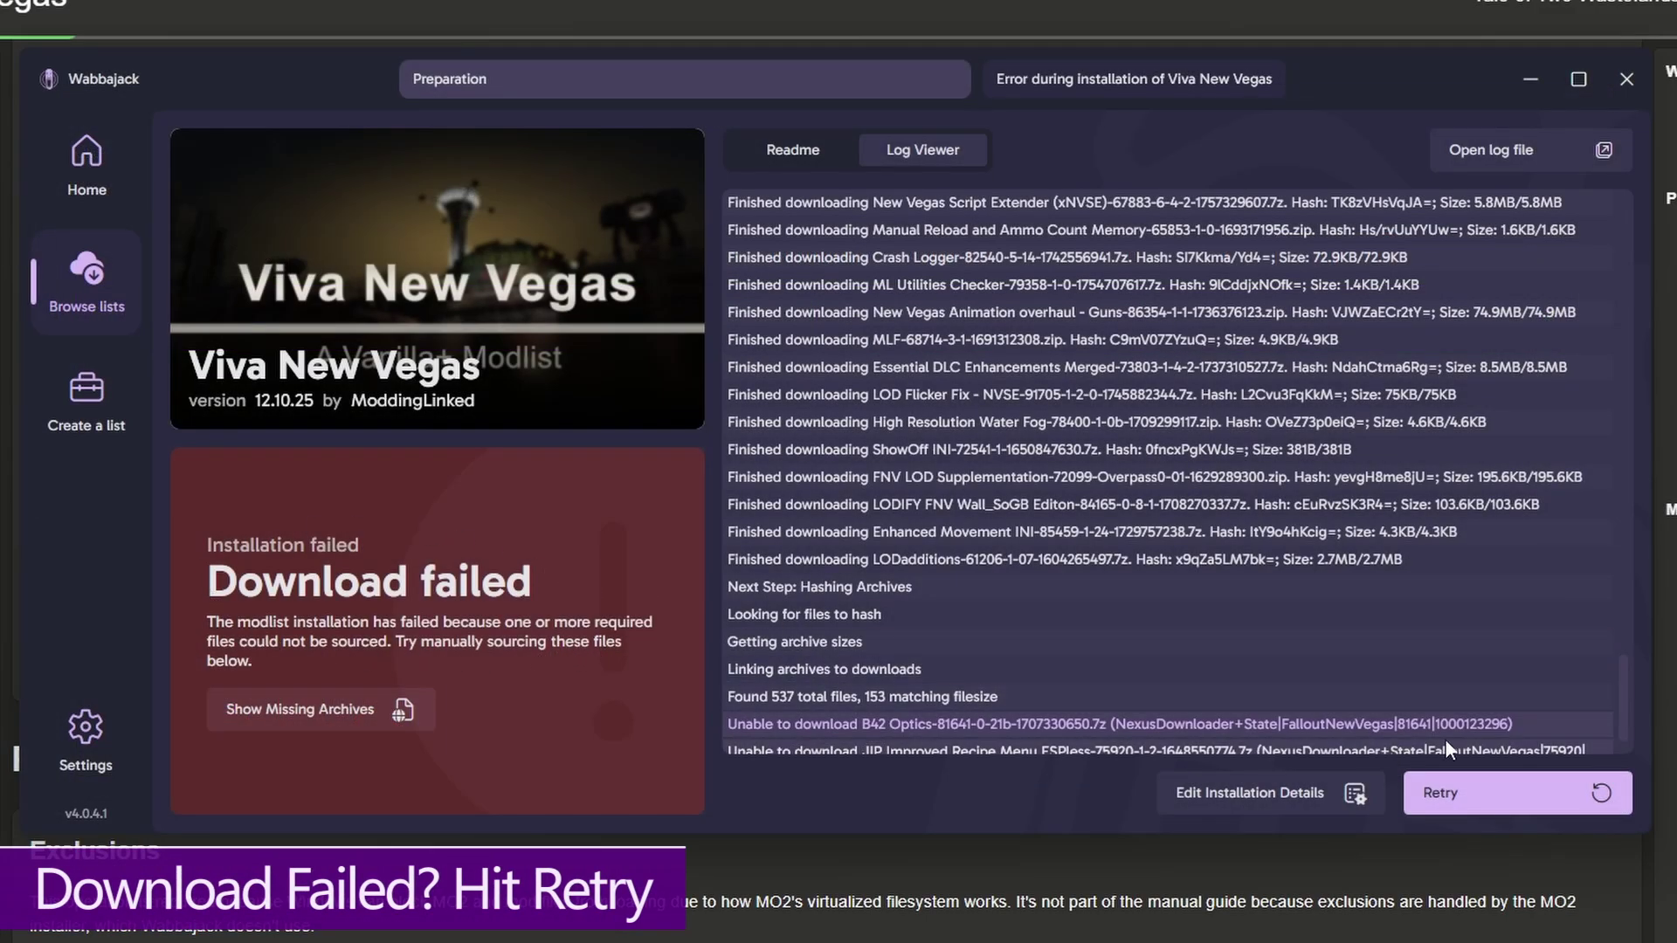
Step: Retry the installation and slow-download the missing B42 Optics archive
{"action": "left_click", "coordinate": [1506, 805]}
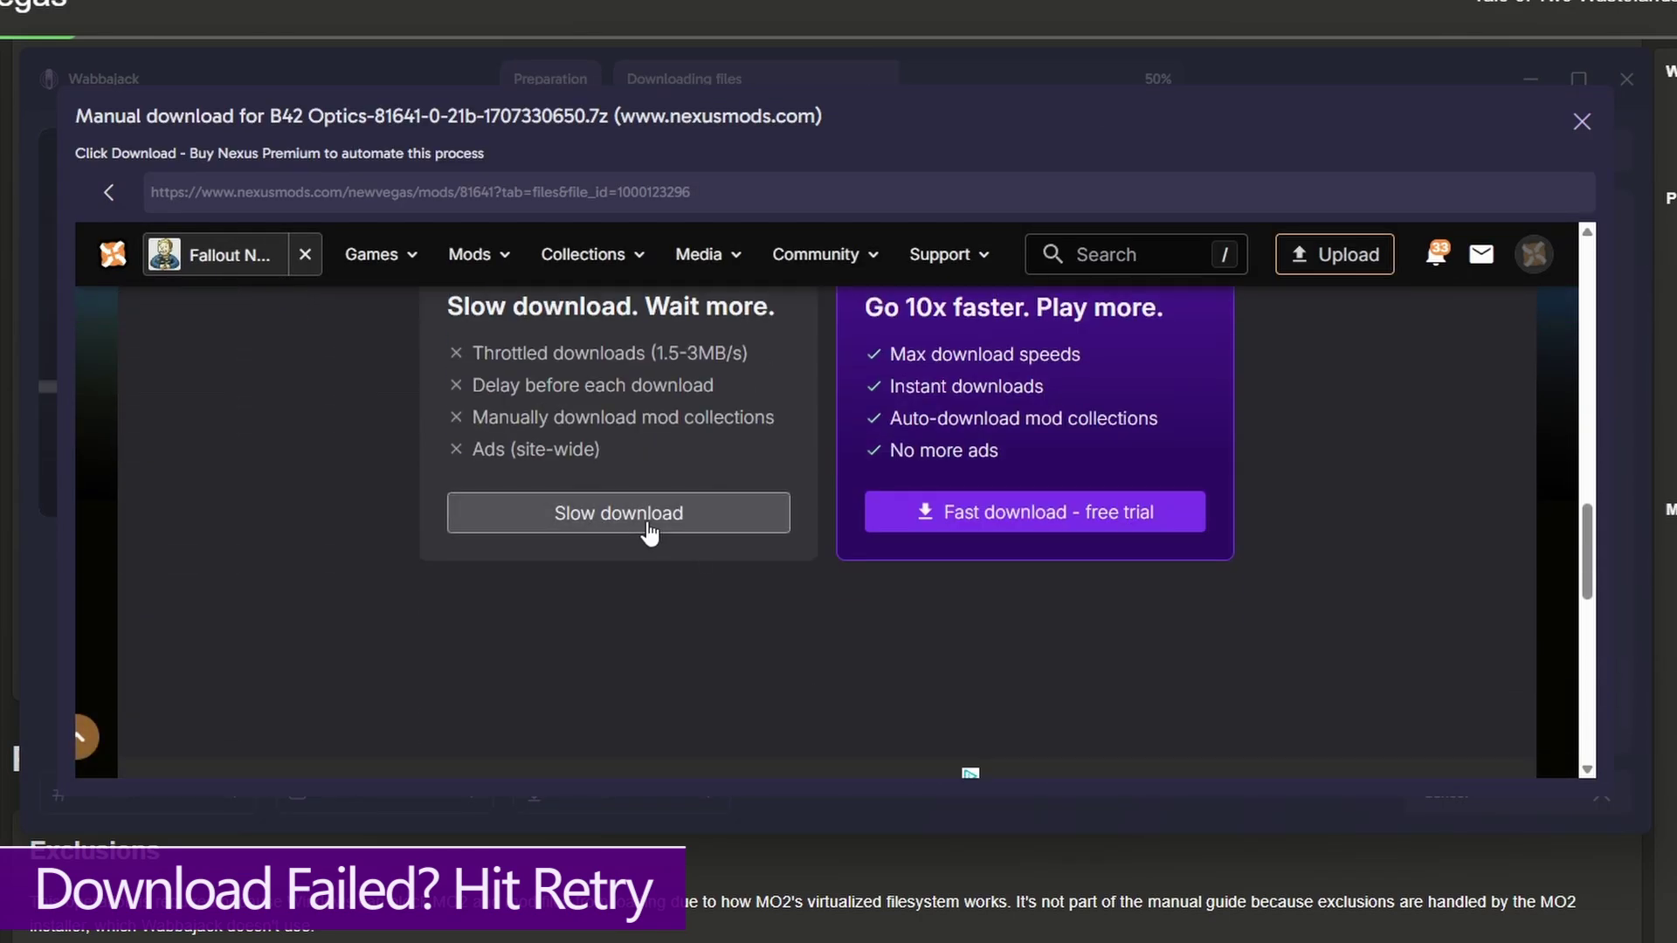
{"action": "left_click", "coordinate": [629, 522]}
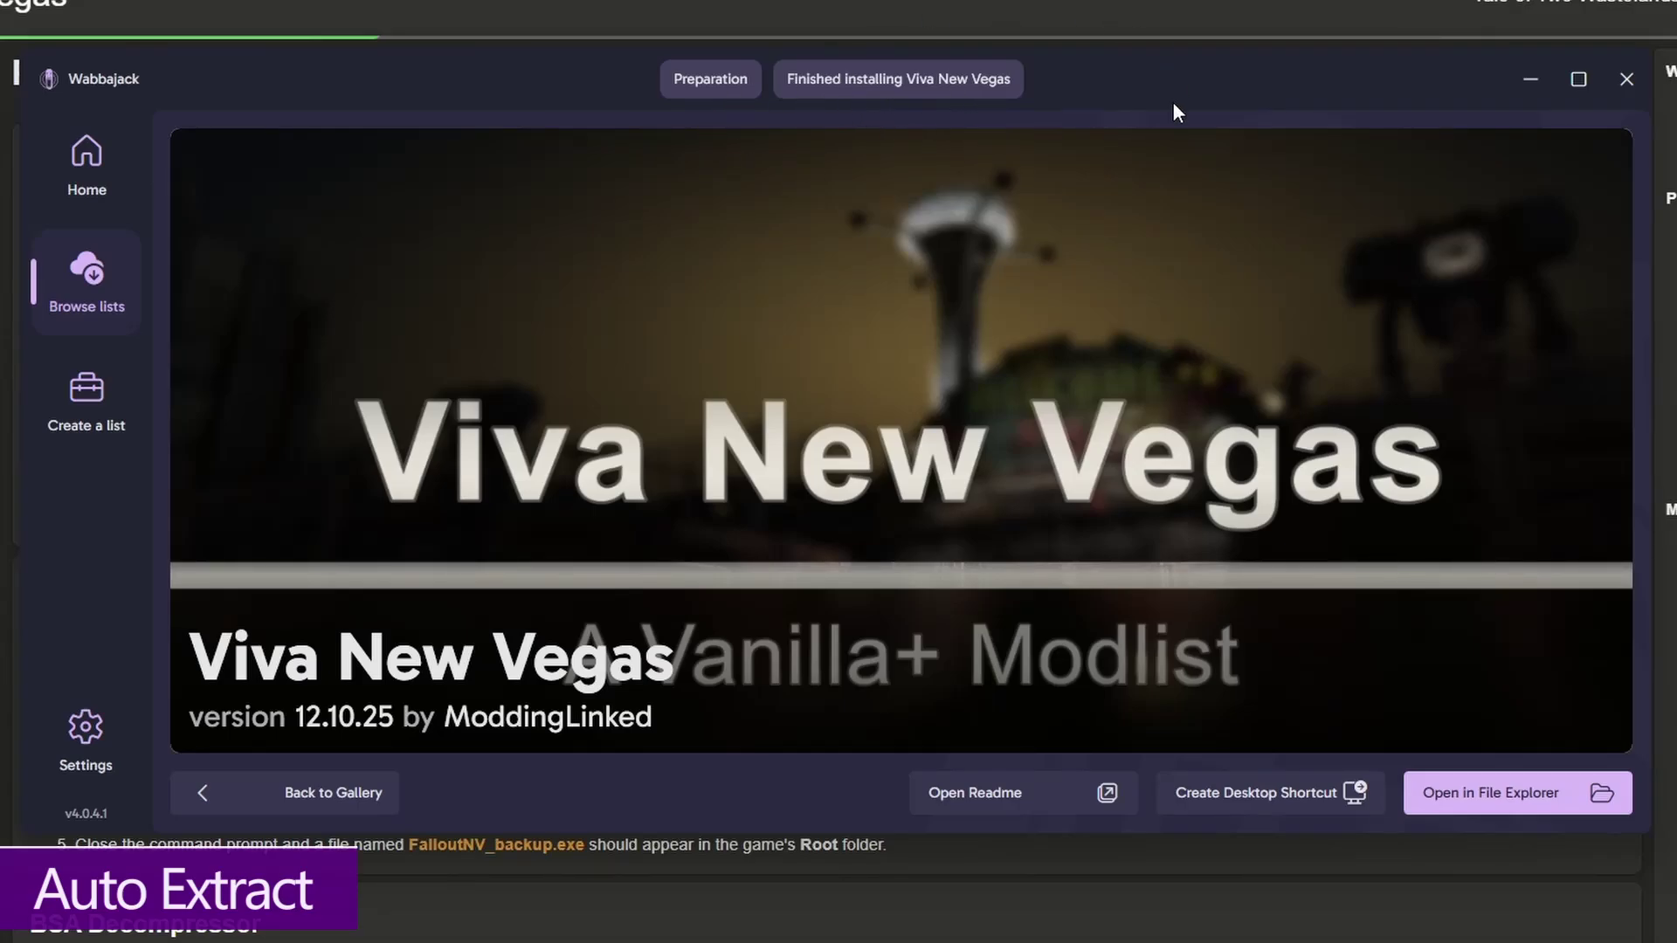
Step: Close Wabbajack and open the virus and threat protection settings in Windows Security
{"action": "left_click", "coordinate": [1624, 80]}
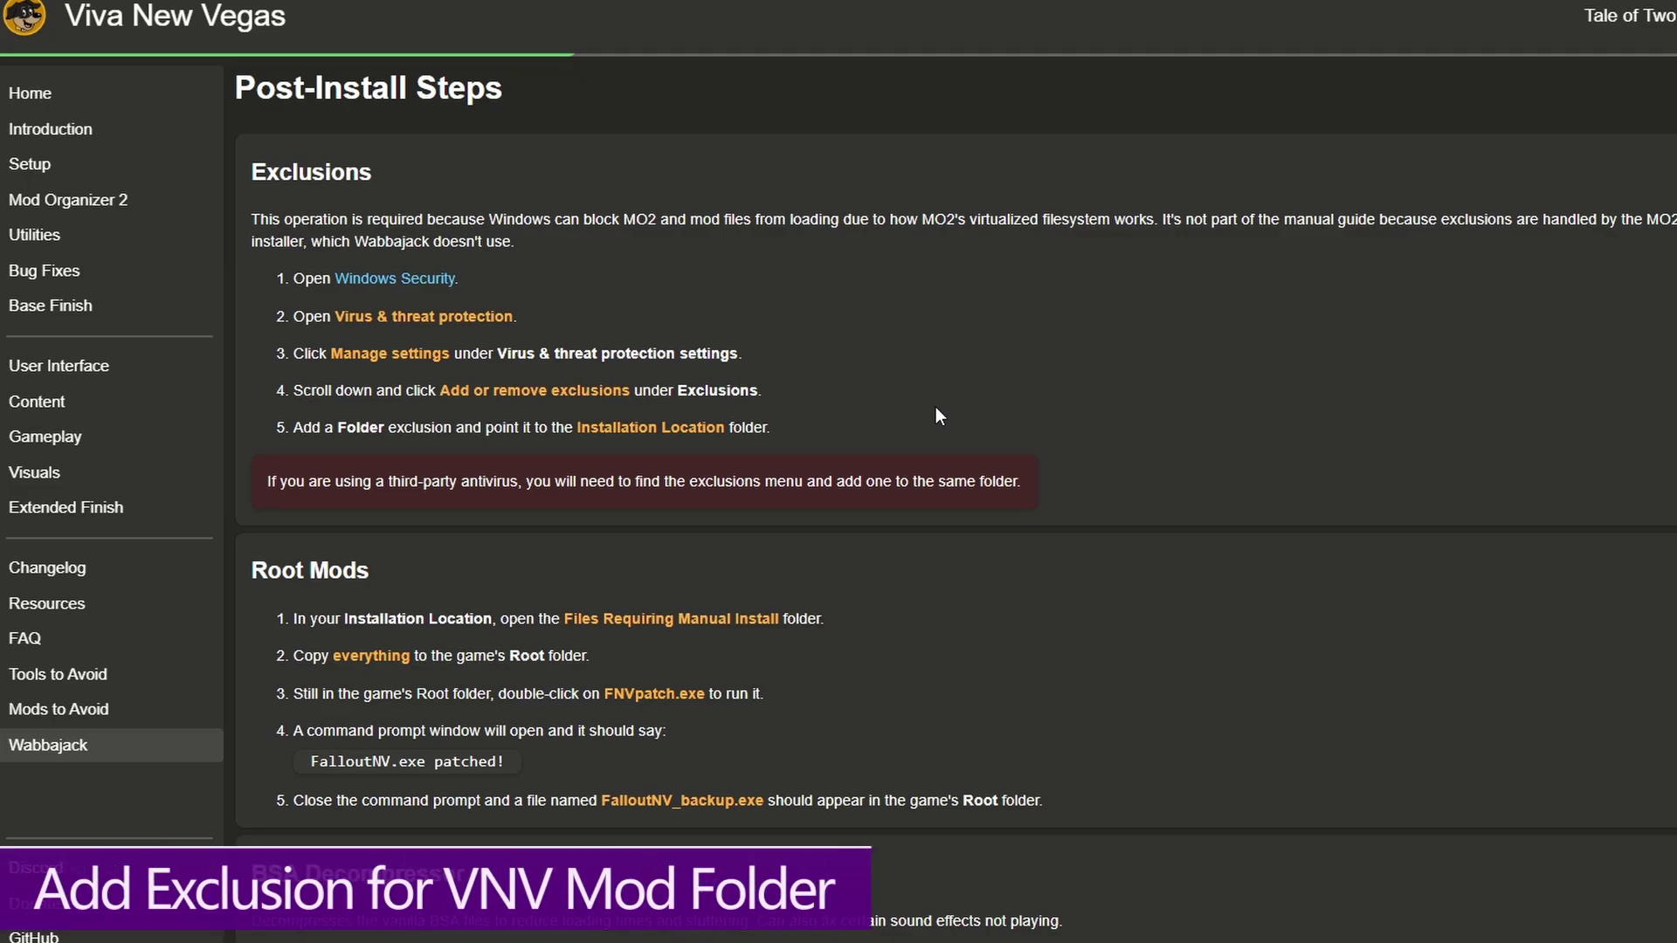
{"action": "left_click", "coordinate": [1232, 908]}
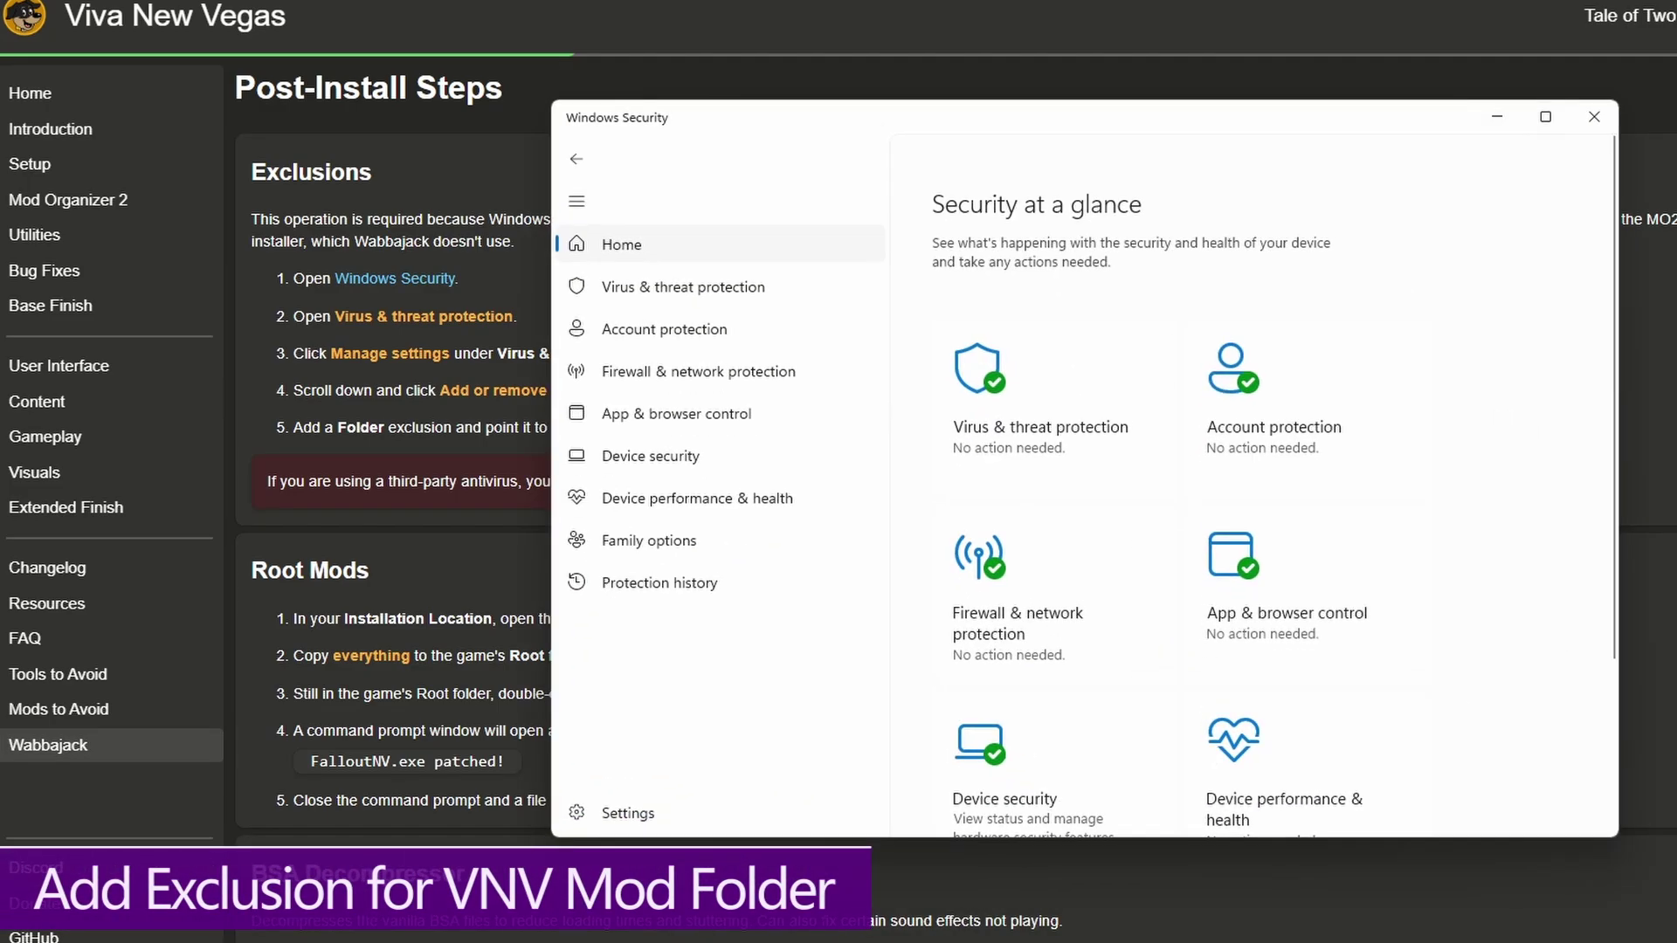
{"action": "left_click", "coordinate": [651, 295]}
{"action": "scroll", "coordinate": [1009, 522], "scroll_direction": "down", "scroll_amount": 4}
{"action": "scroll", "coordinate": [1013, 520], "scroll_direction": "down", "scroll_amount": 1}
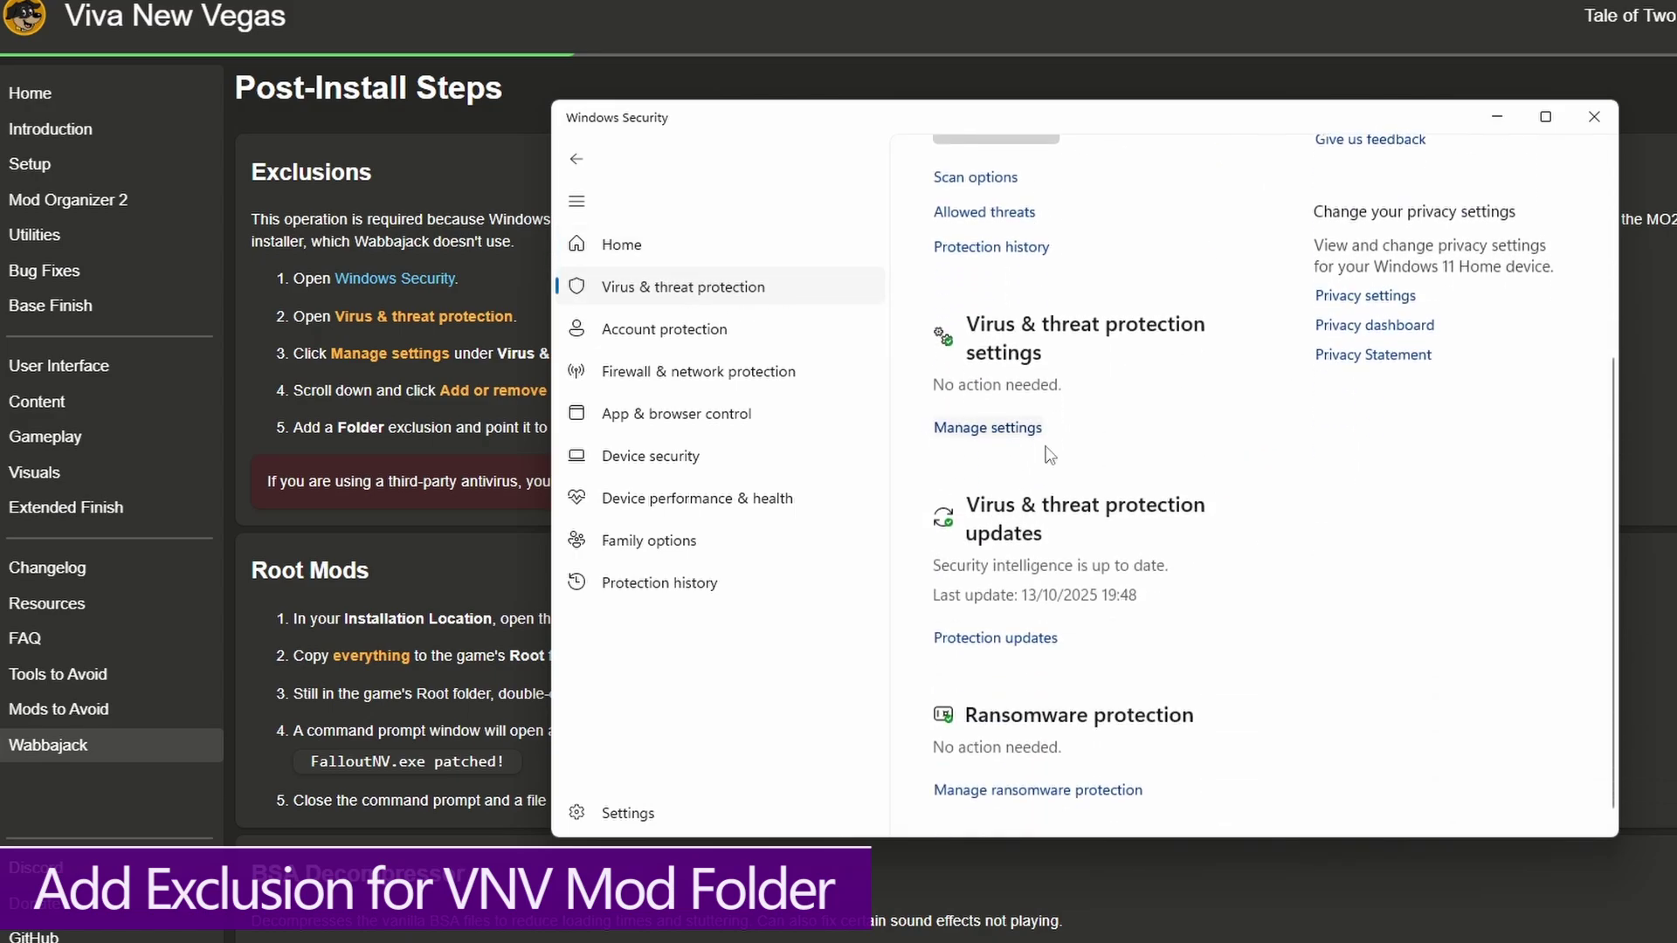
{"action": "left_click", "coordinate": [982, 430]}
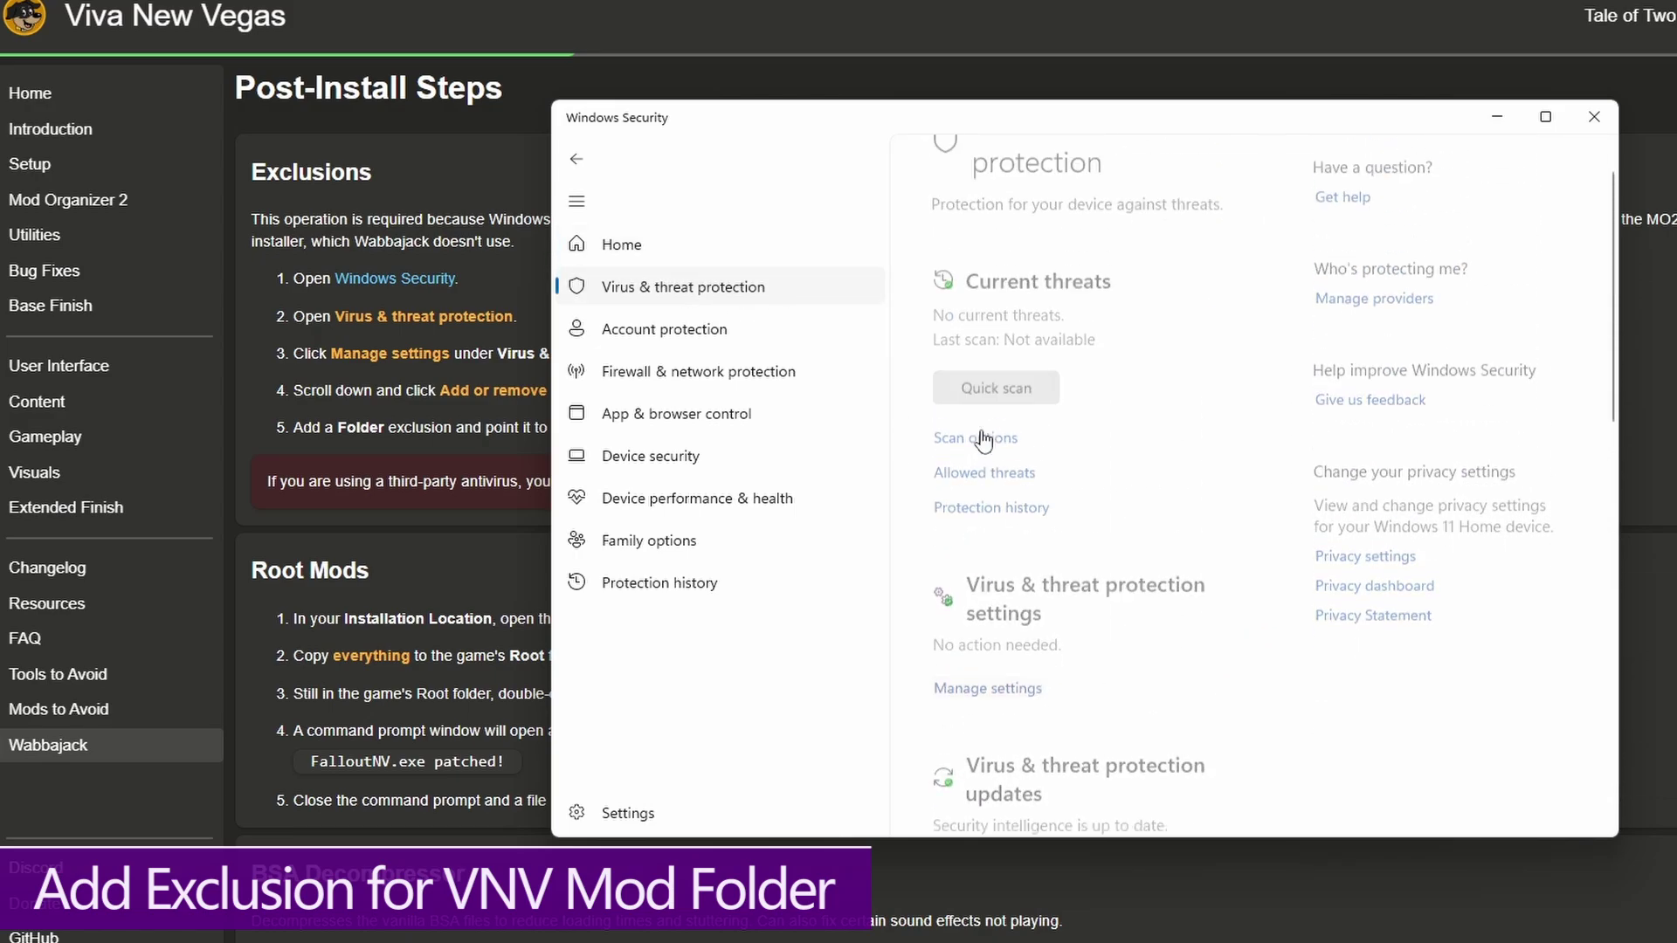
{"action": "scroll", "coordinate": [1034, 511], "scroll_direction": "down", "scroll_amount": 5}
{"action": "scroll", "coordinate": [1034, 506], "scroll_direction": "down", "scroll_amount": 5}
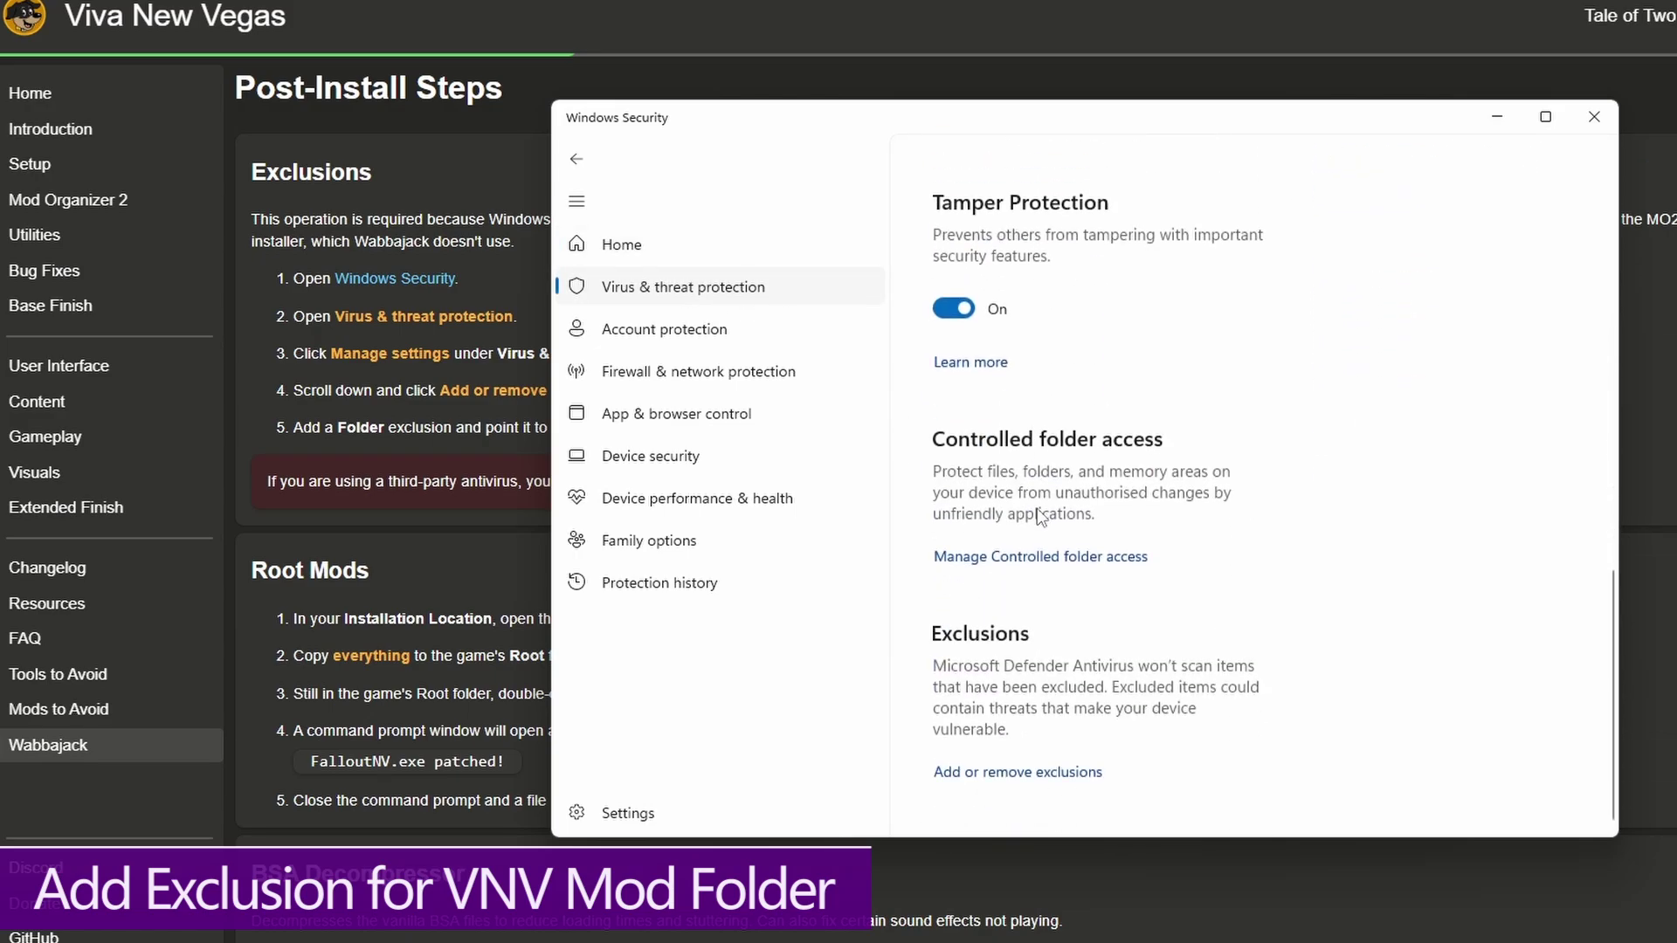
Step: Add C:\Modlists\VNV as a folder exclusion for Microsoft Defender
{"action": "left_click", "coordinate": [1018, 772]}
{"action": "left_click", "coordinate": [1046, 351]}
{"action": "left_click", "coordinate": [1039, 437]}
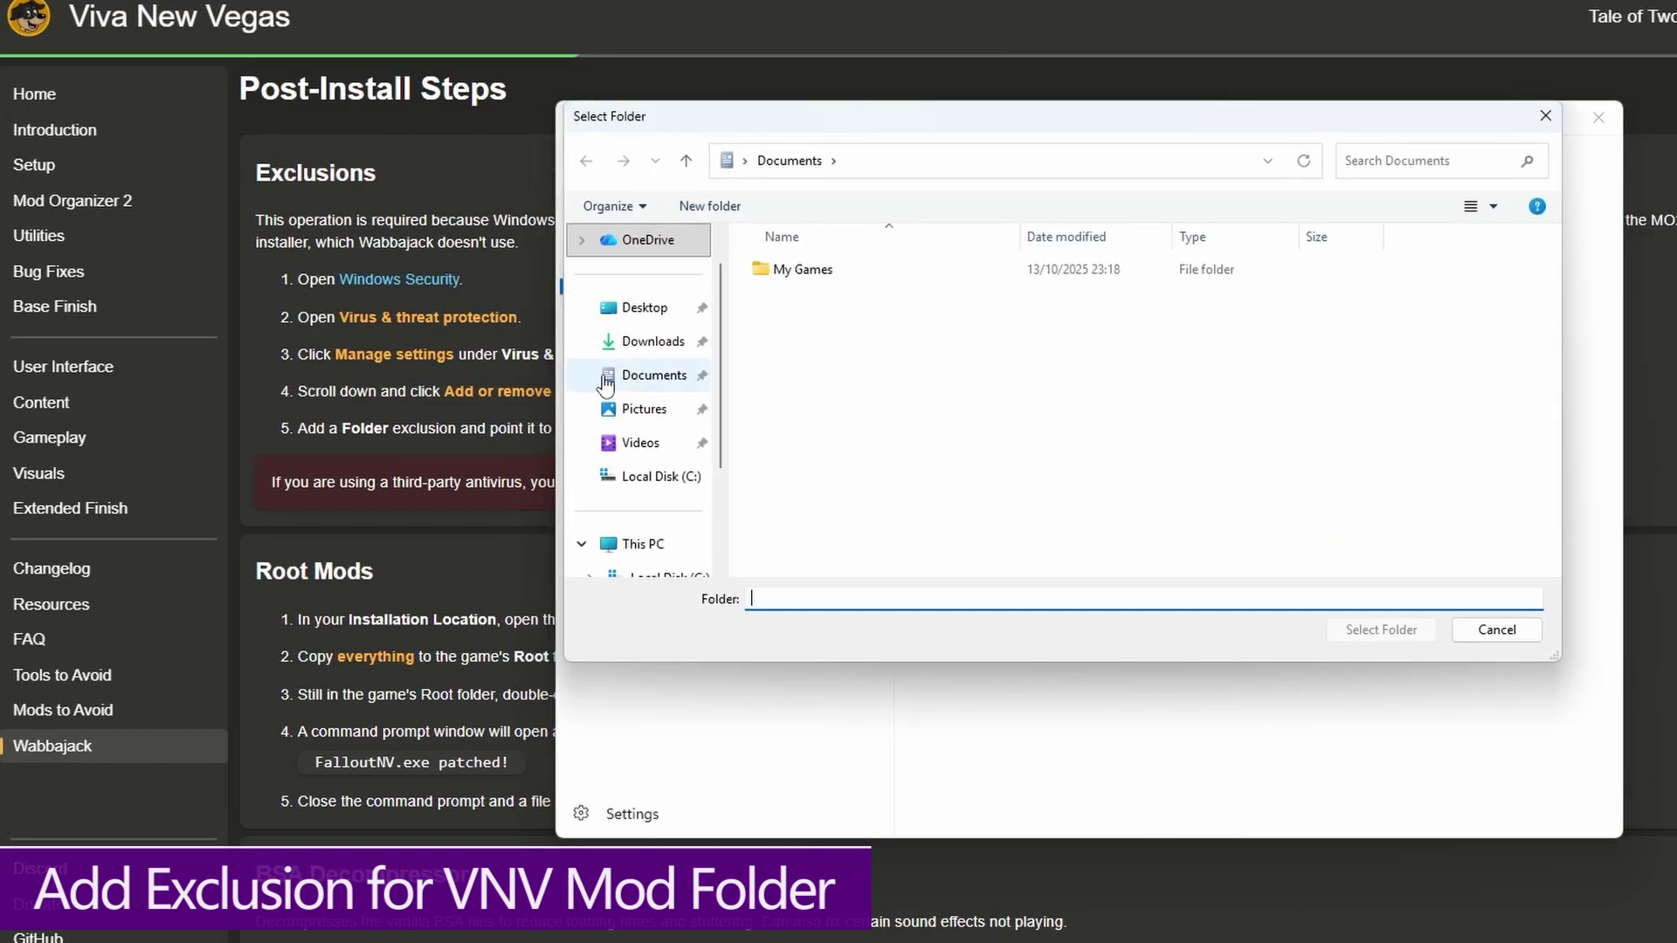
{"action": "left_click", "coordinate": [665, 480]}
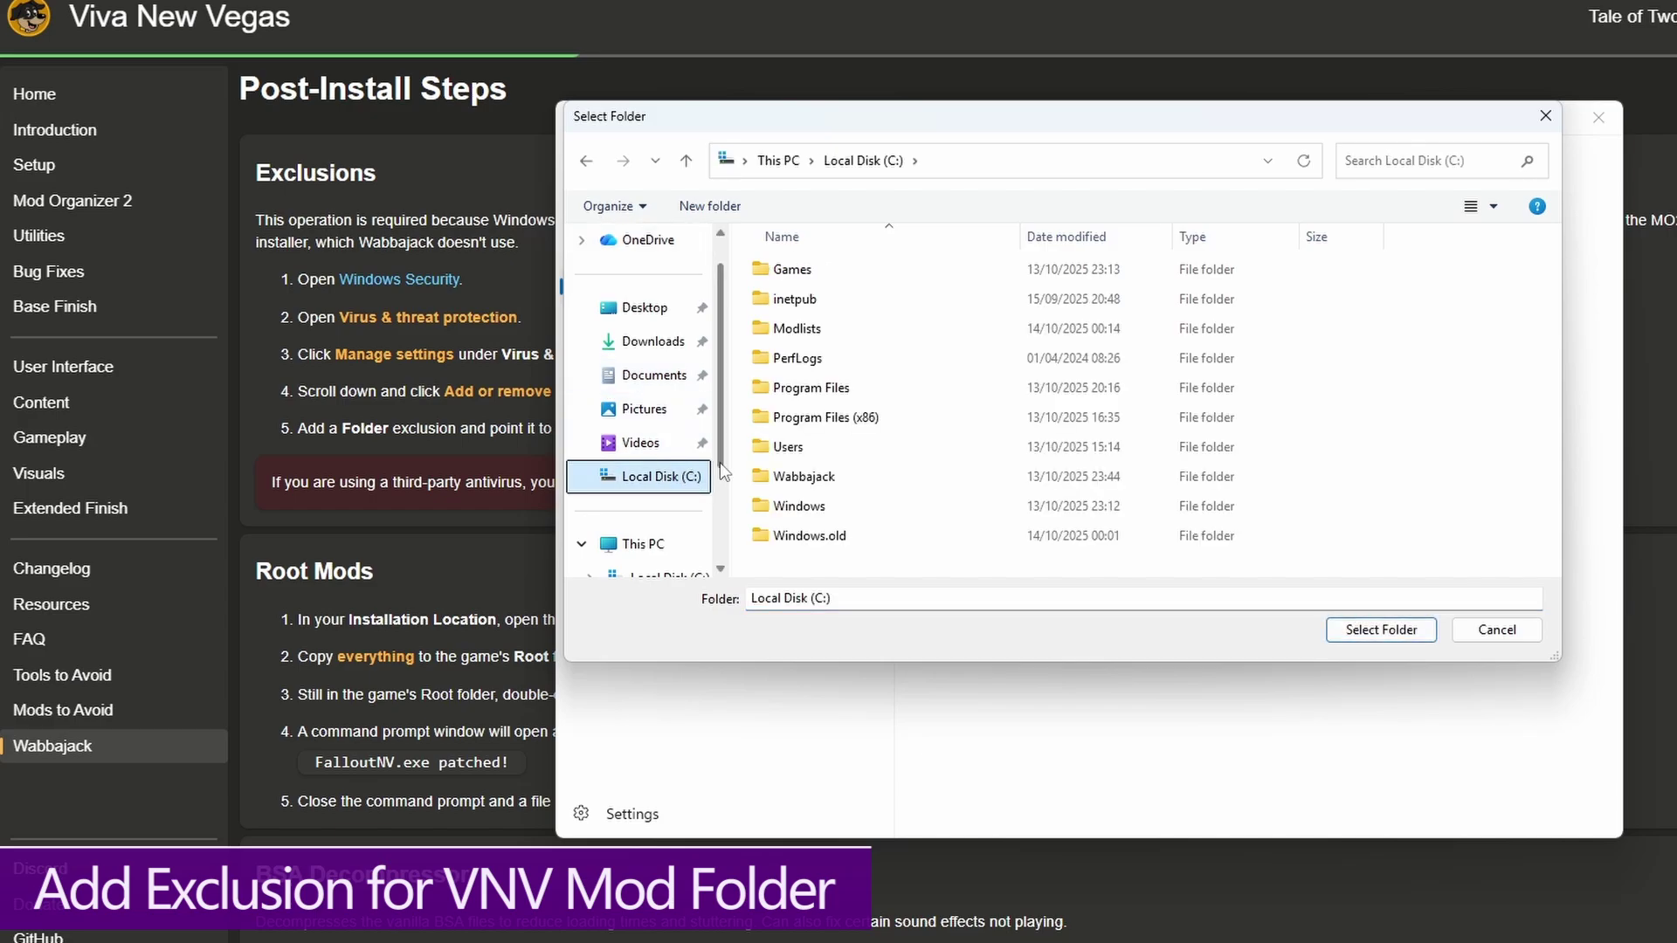
{"action": "left_click", "coordinate": [802, 328]}
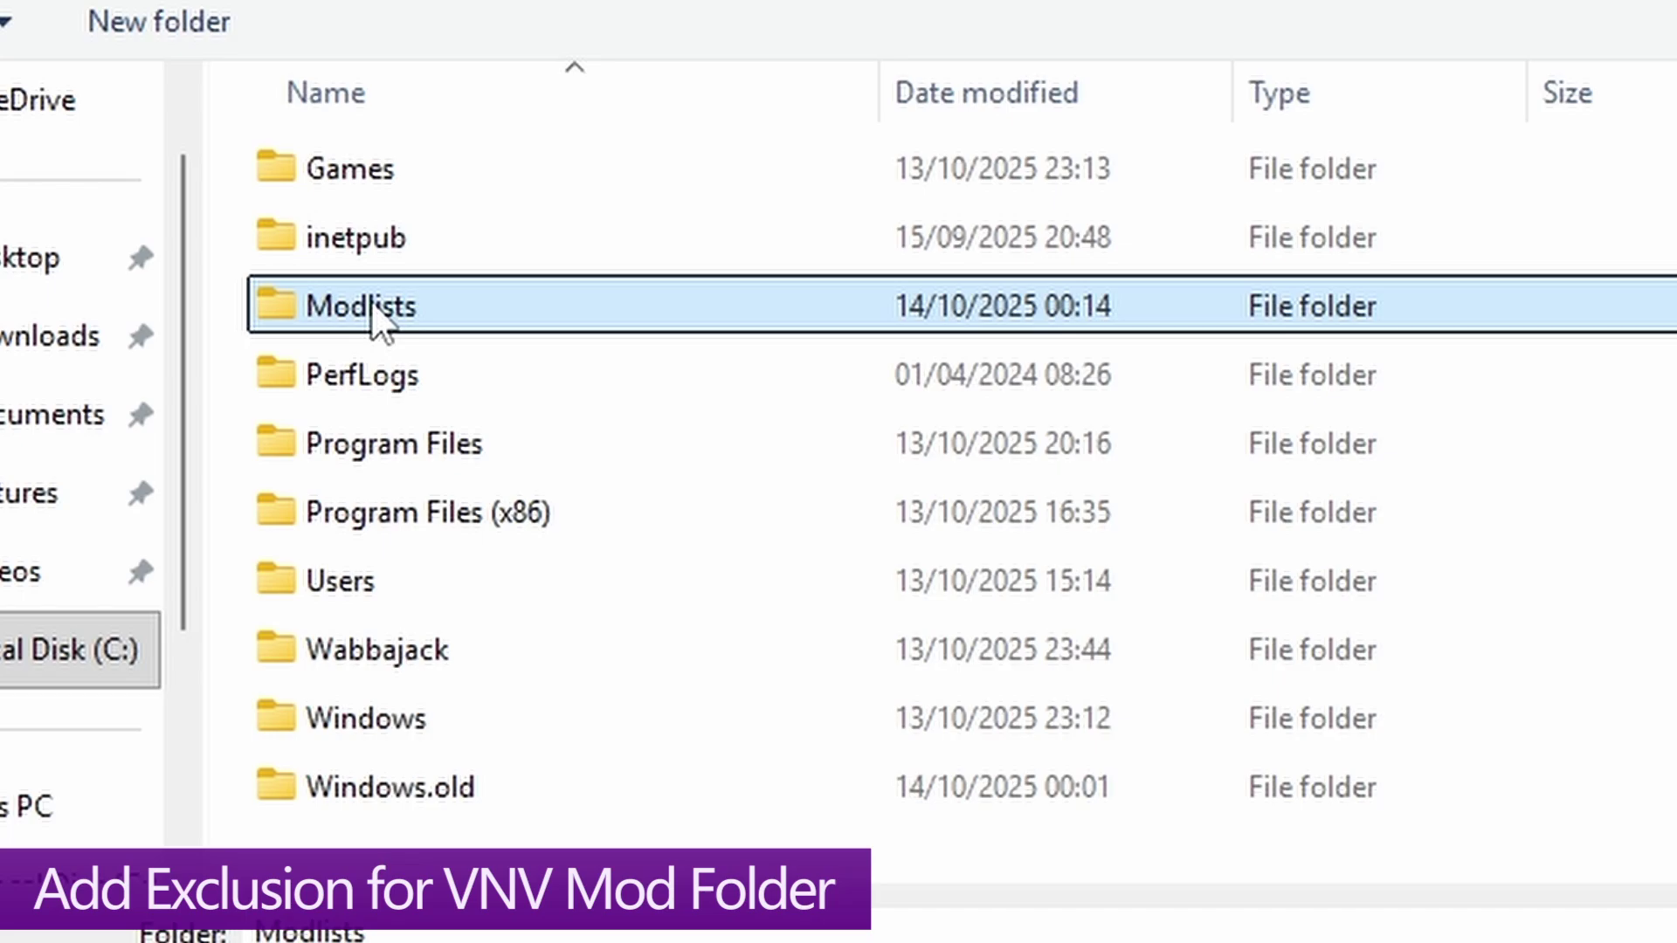
{"action": "double_click", "coordinate": [377, 319]}
{"action": "left_click", "coordinate": [360, 275]}
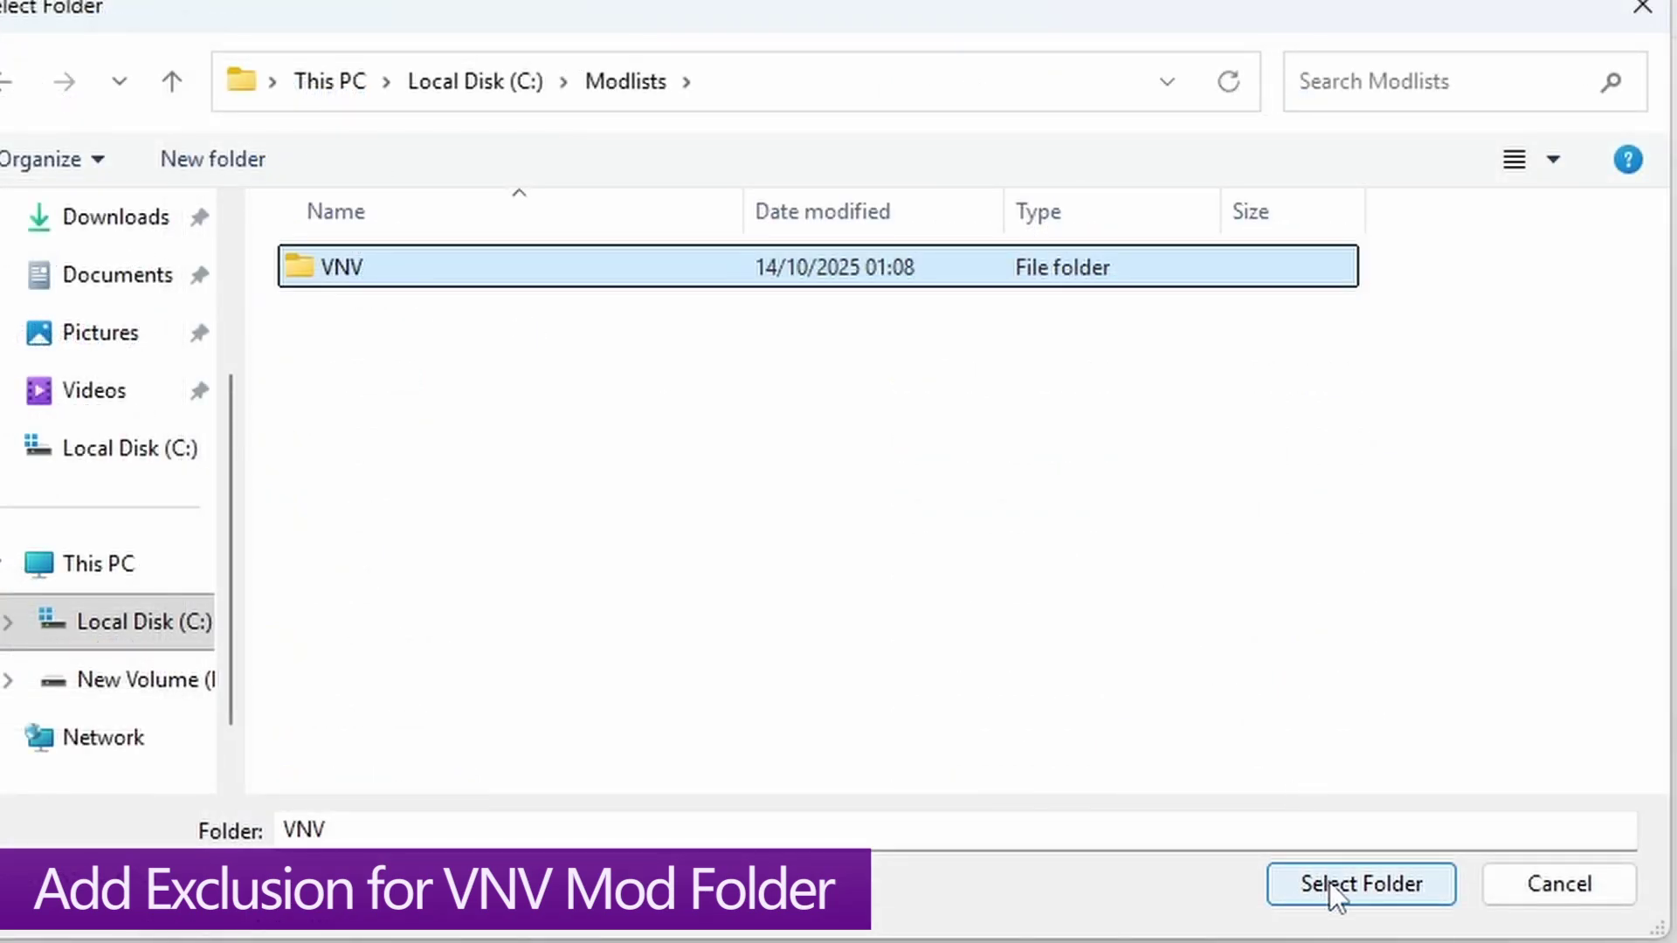
{"action": "left_click", "coordinate": [1329, 882]}
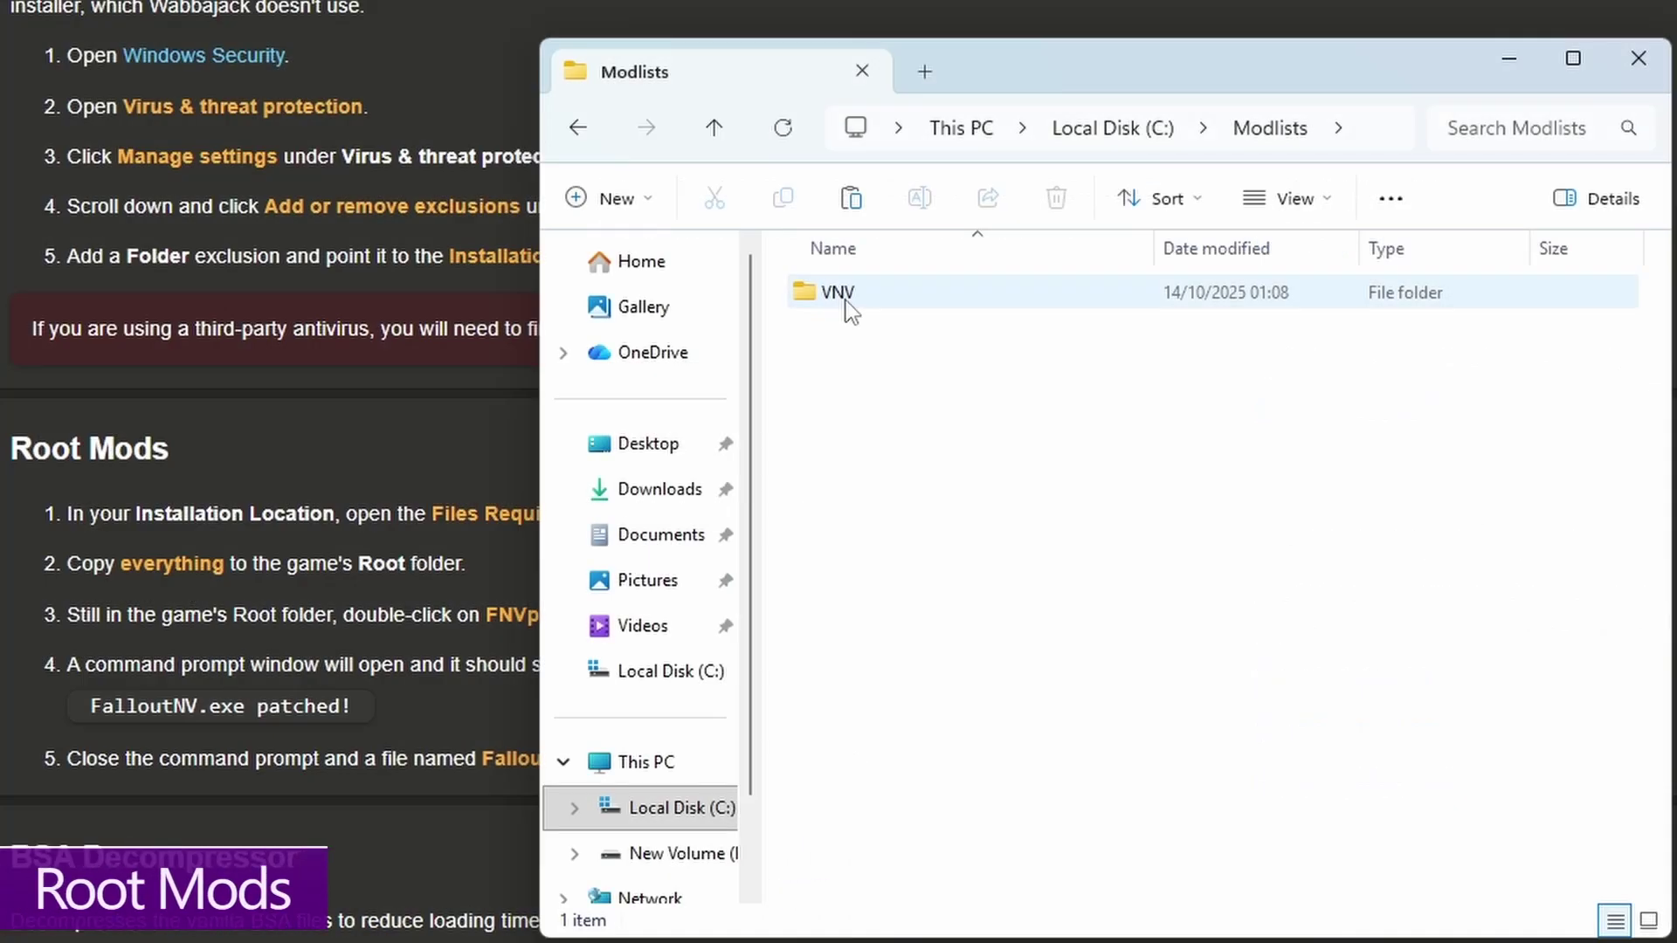
Step: Open VNV\__Files Requiring Manual Install and select its ten files
{"action": "key", "text": "alt+Up"}
{"action": "double_click", "coordinate": [834, 372]}
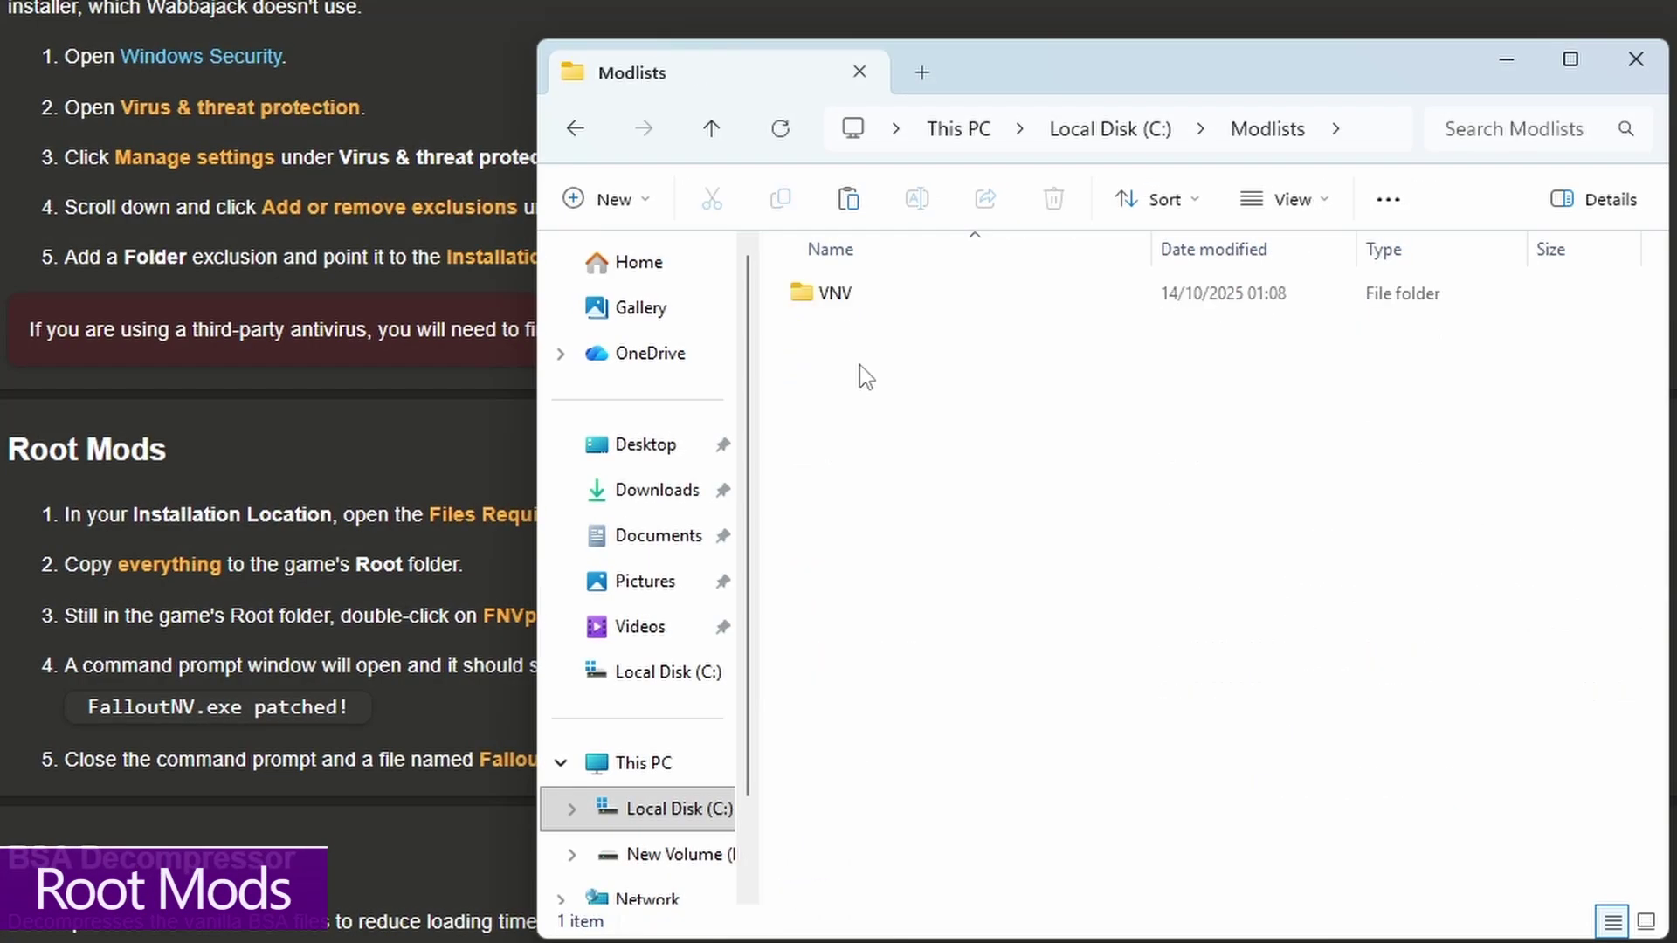
{"action": "left_click", "coordinate": [843, 297]}
{"action": "double_click", "coordinate": [838, 295]}
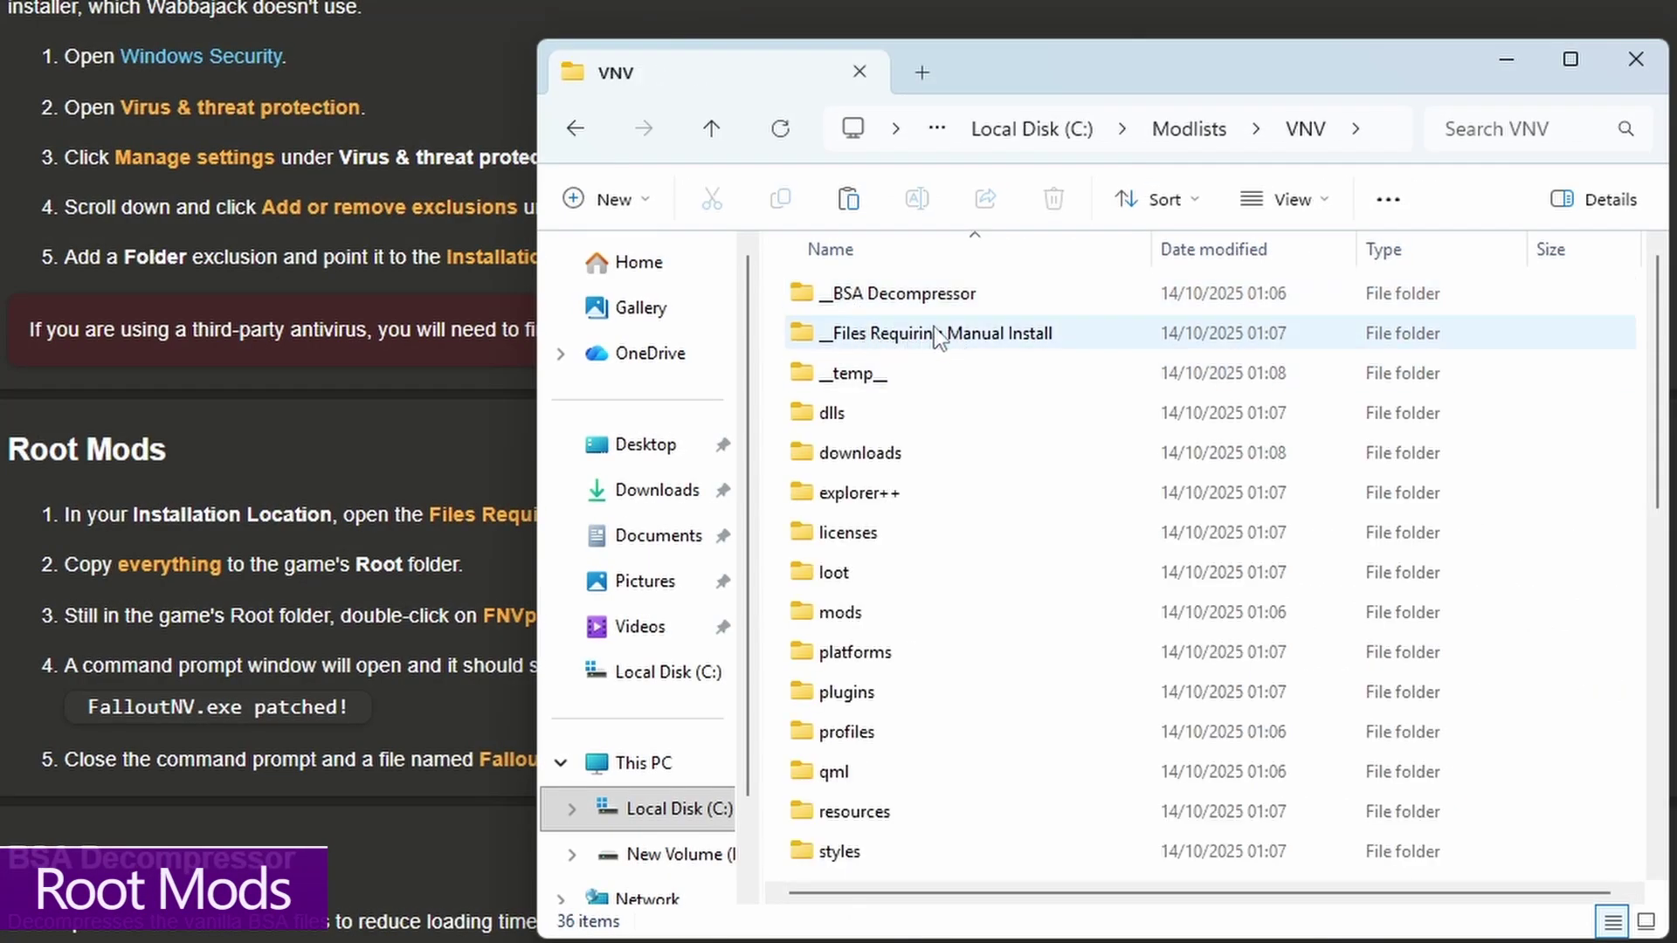
{"action": "double_click", "coordinate": [947, 335]}
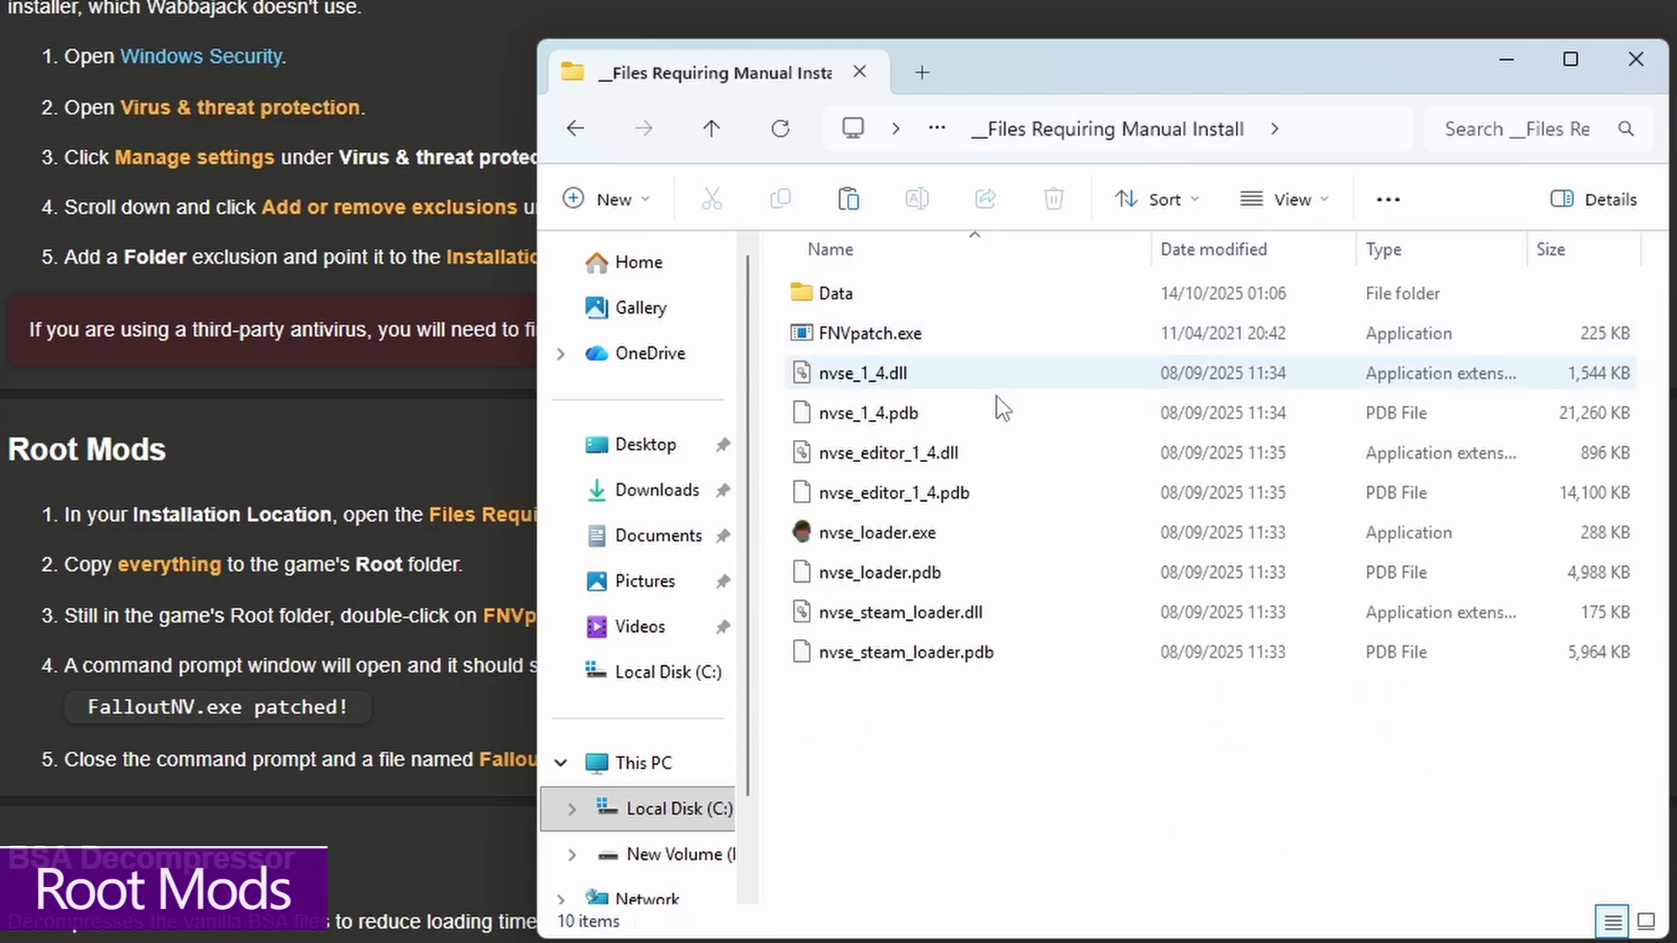
{"action": "left_click_drag", "start_coordinate": [949, 780], "coordinate": [913, 289]}
{"action": "left_click", "coordinate": [995, 748]}
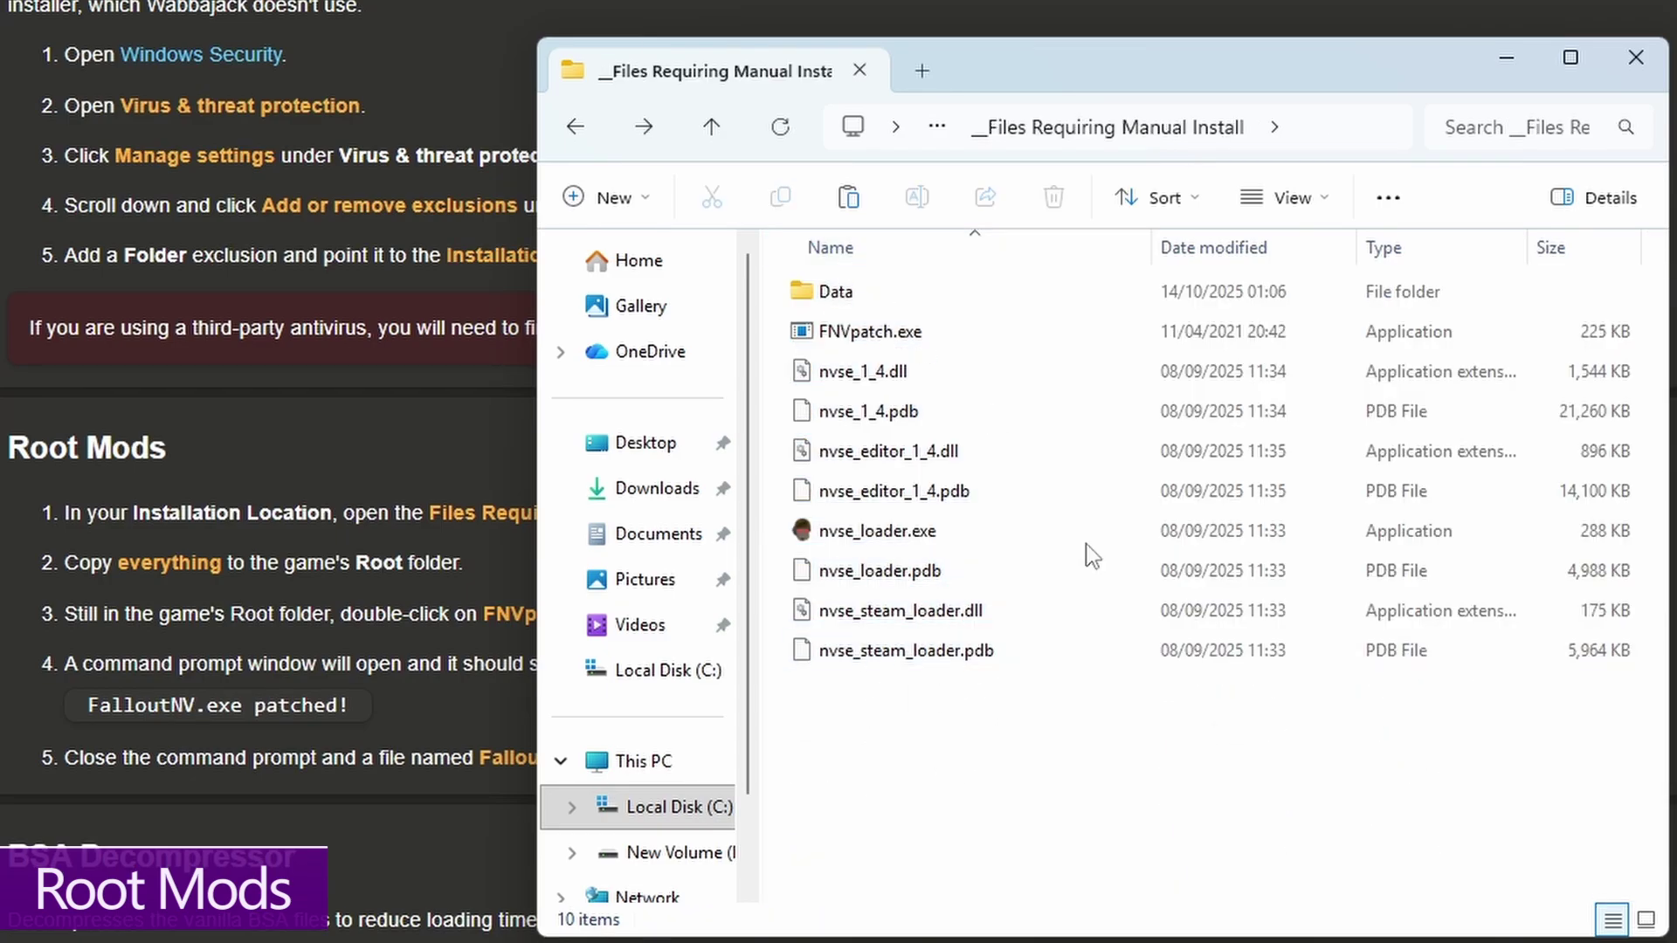
Step: Paste the manual-install files into the steamapps\common\Fallout New Vegas game folder
{"action": "left_click", "coordinate": [666, 809]}
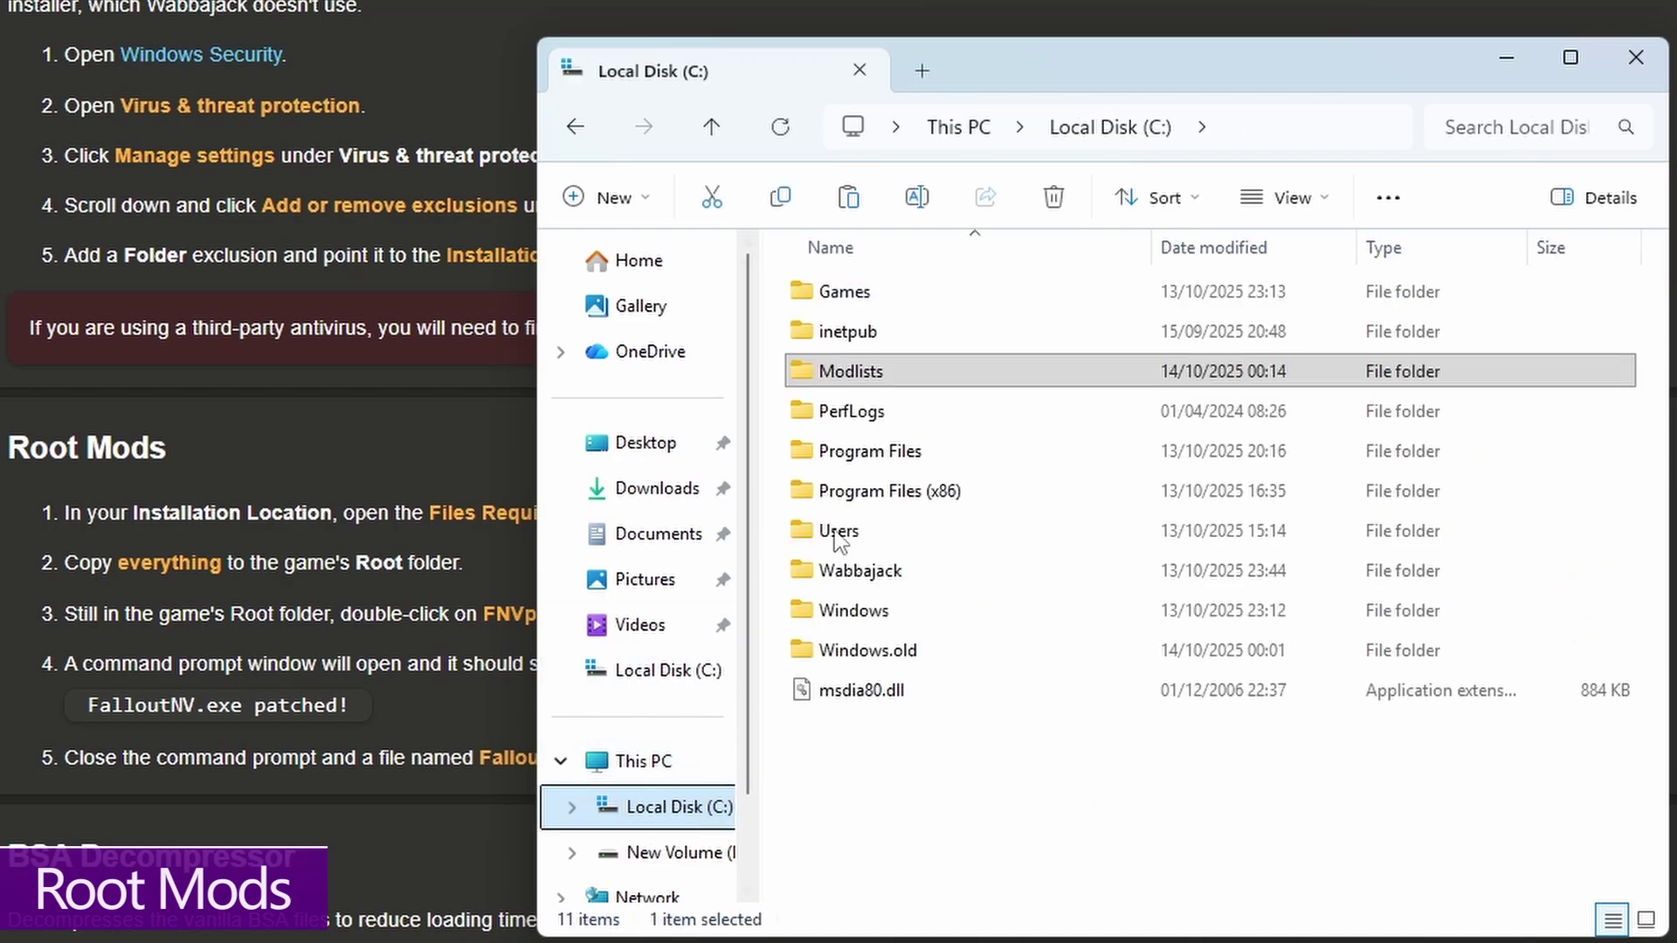
{"action": "double_click", "coordinate": [859, 299]}
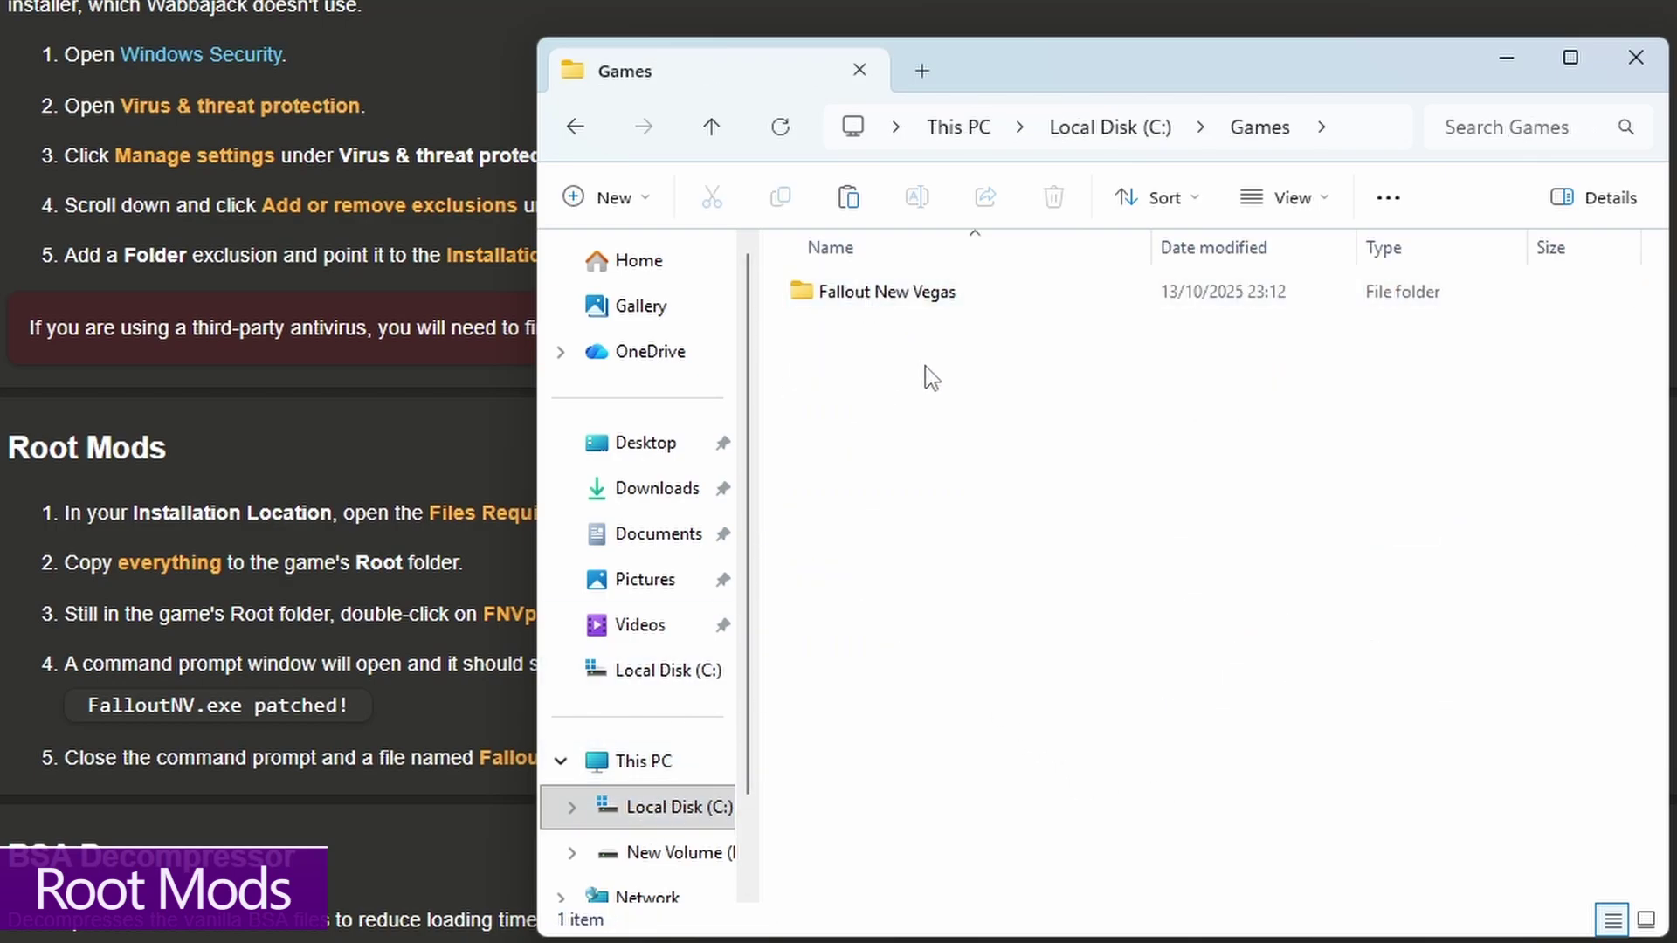
{"action": "left_click", "coordinate": [859, 301]}
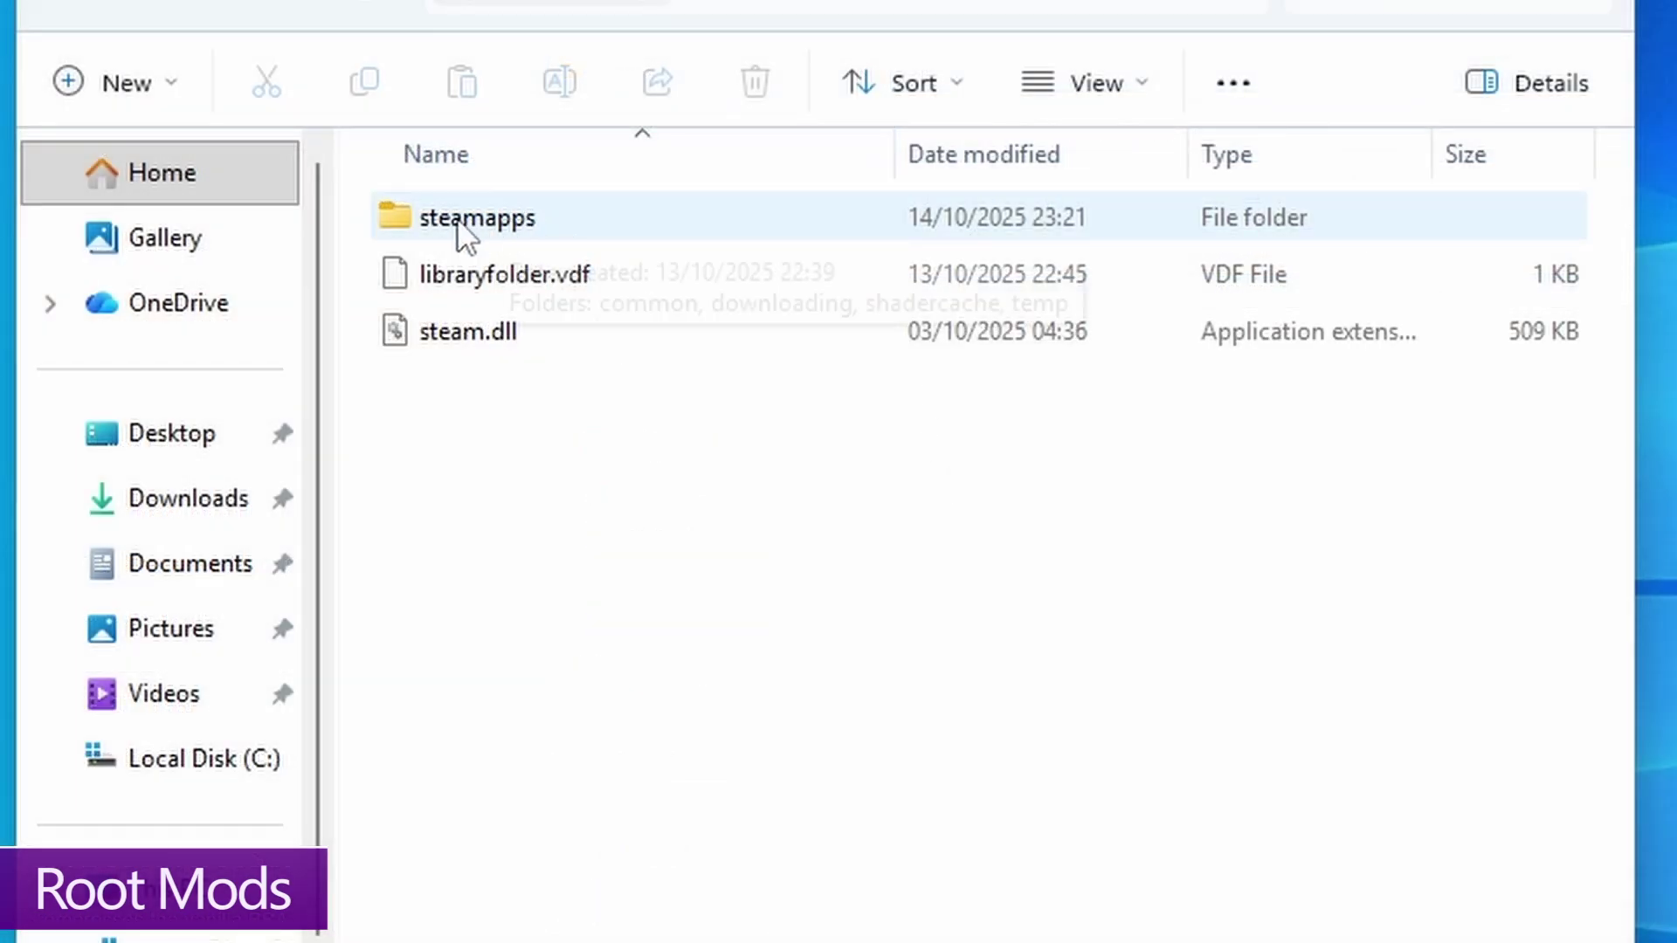
{"action": "double_click", "coordinate": [514, 219]}
{"action": "double_click", "coordinate": [513, 218]}
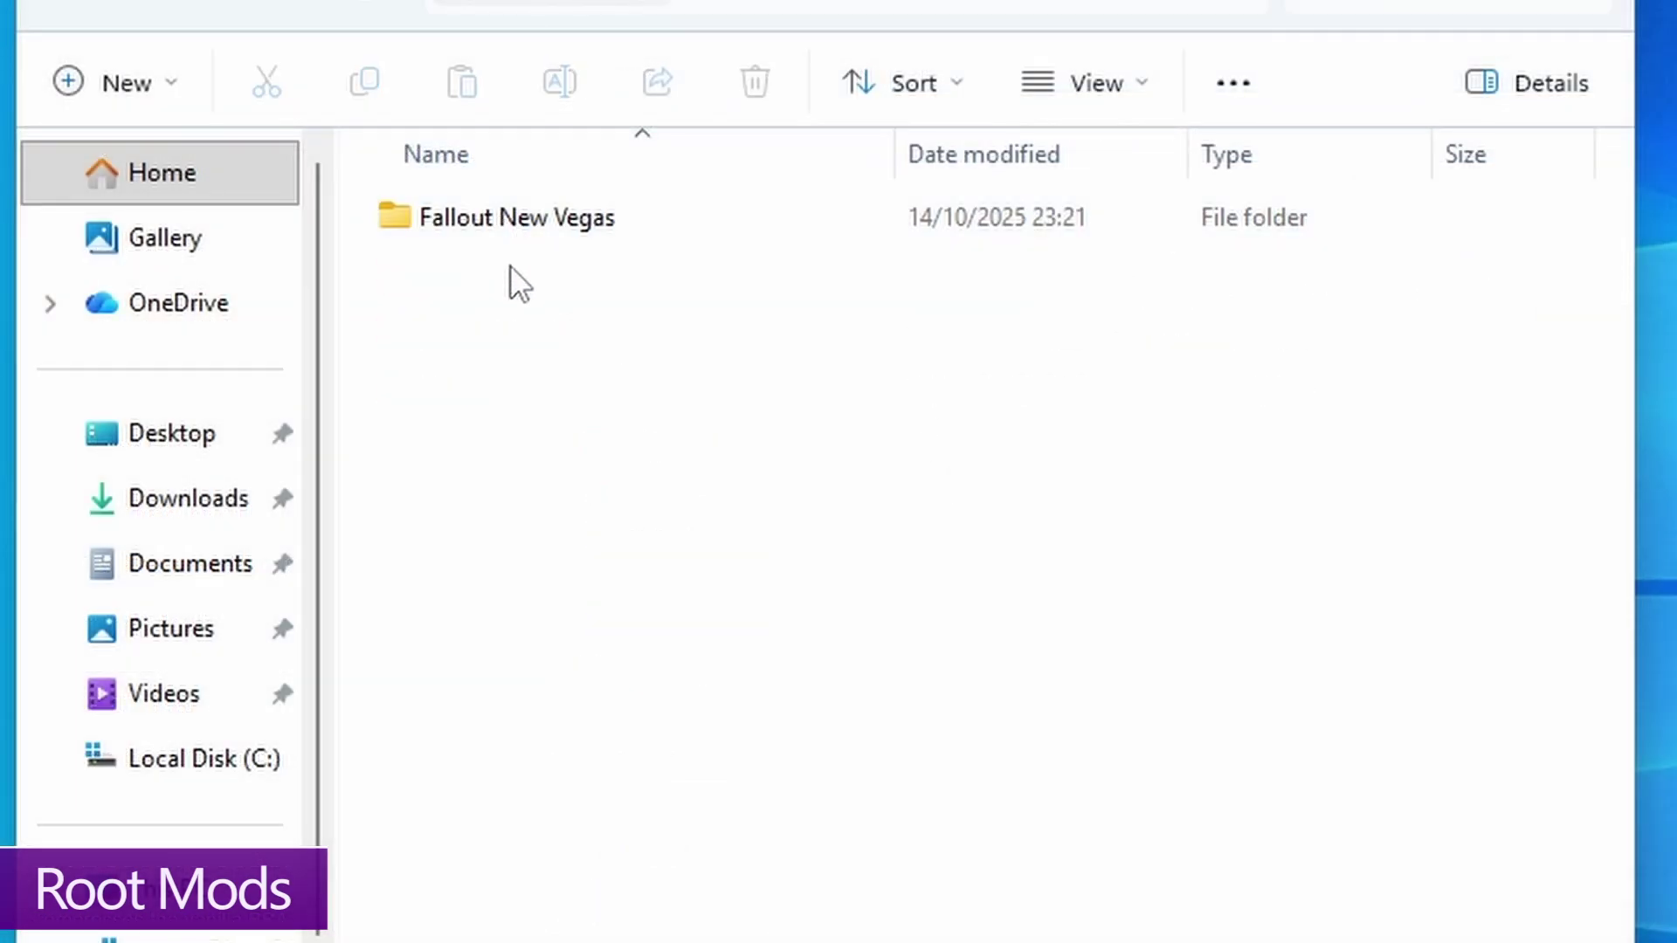
{"action": "left_click", "coordinate": [523, 231]}
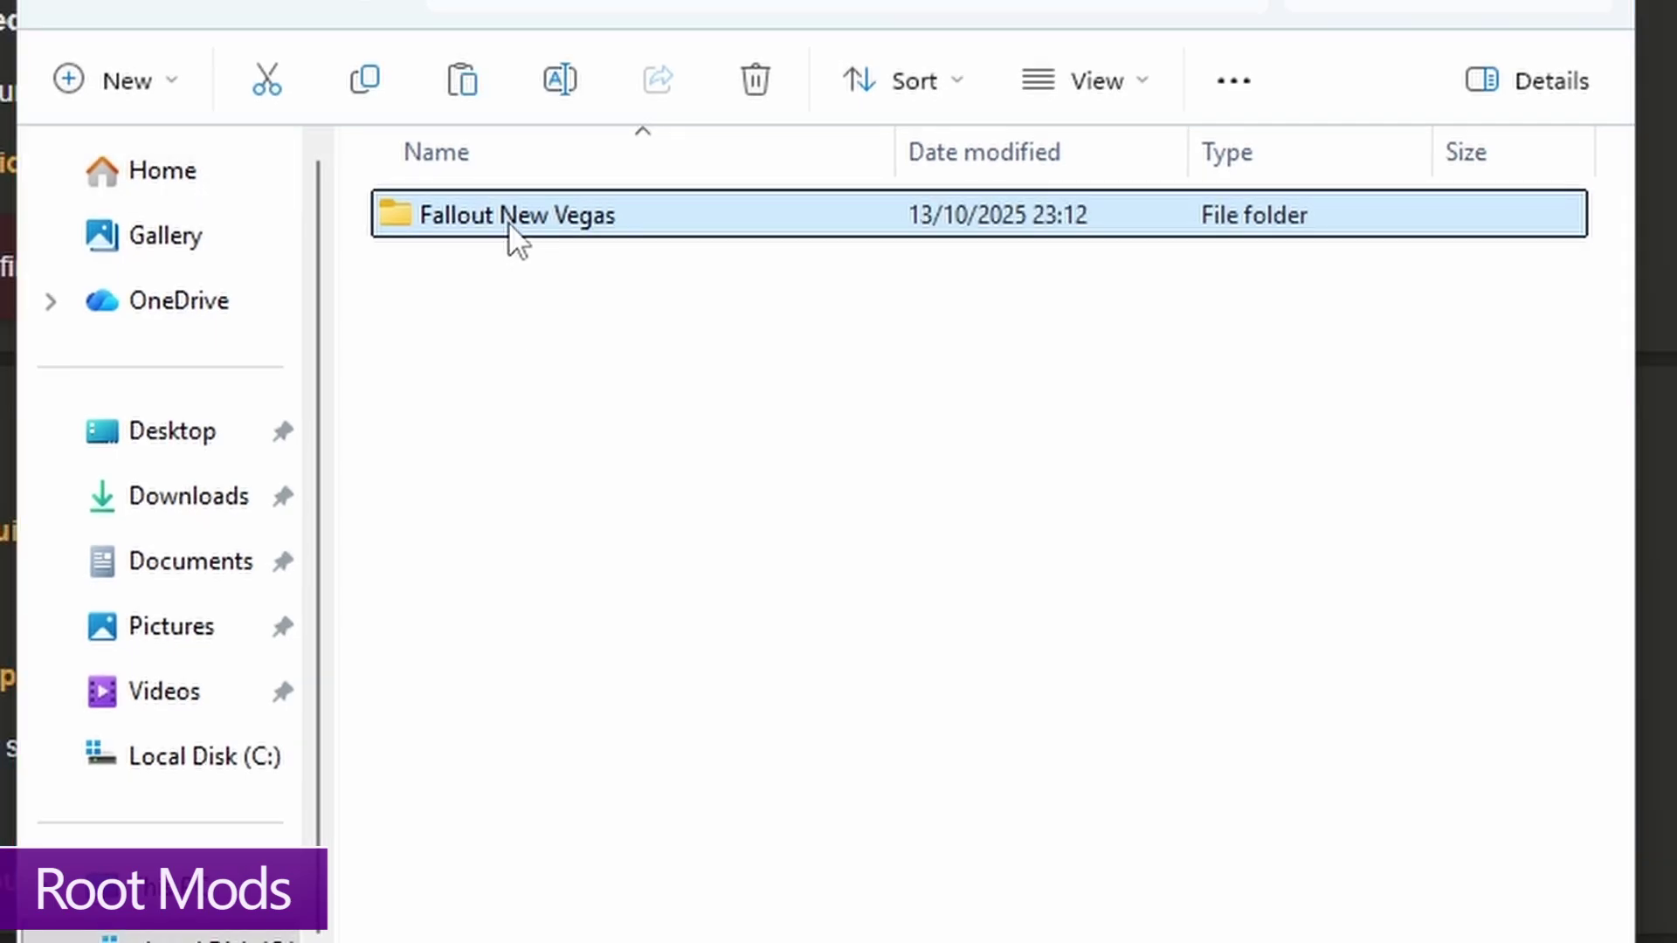
{"action": "double_click", "coordinate": [509, 224]}
{"action": "right_click", "coordinate": [361, 390]}
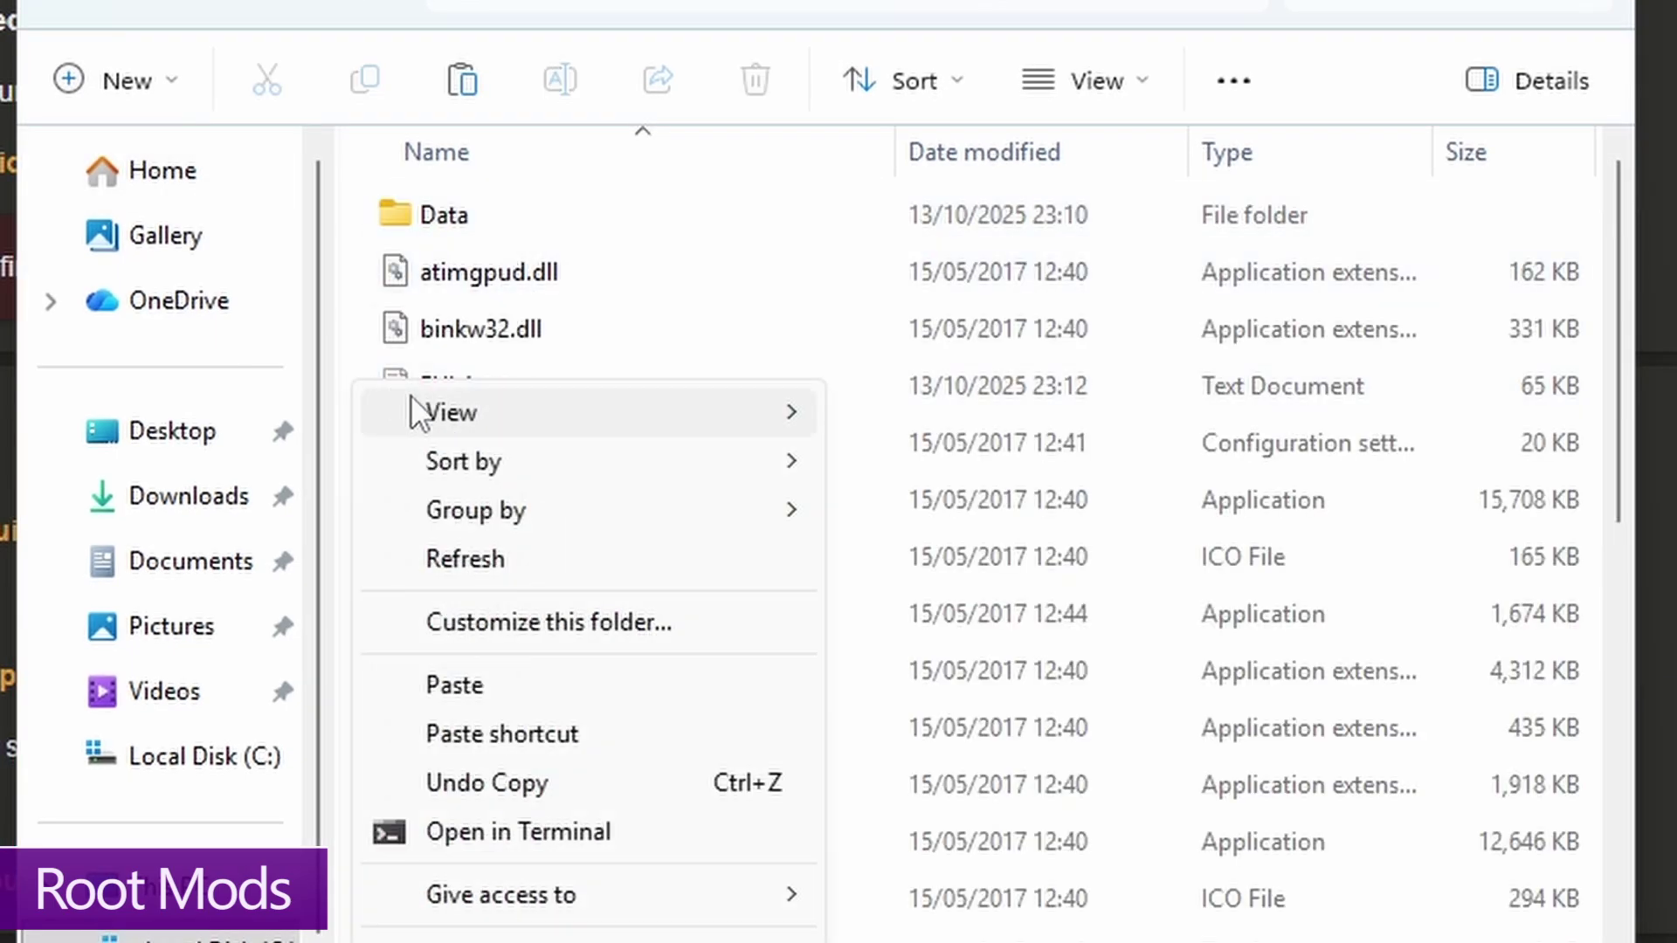
{"action": "left_click", "coordinate": [454, 685]}
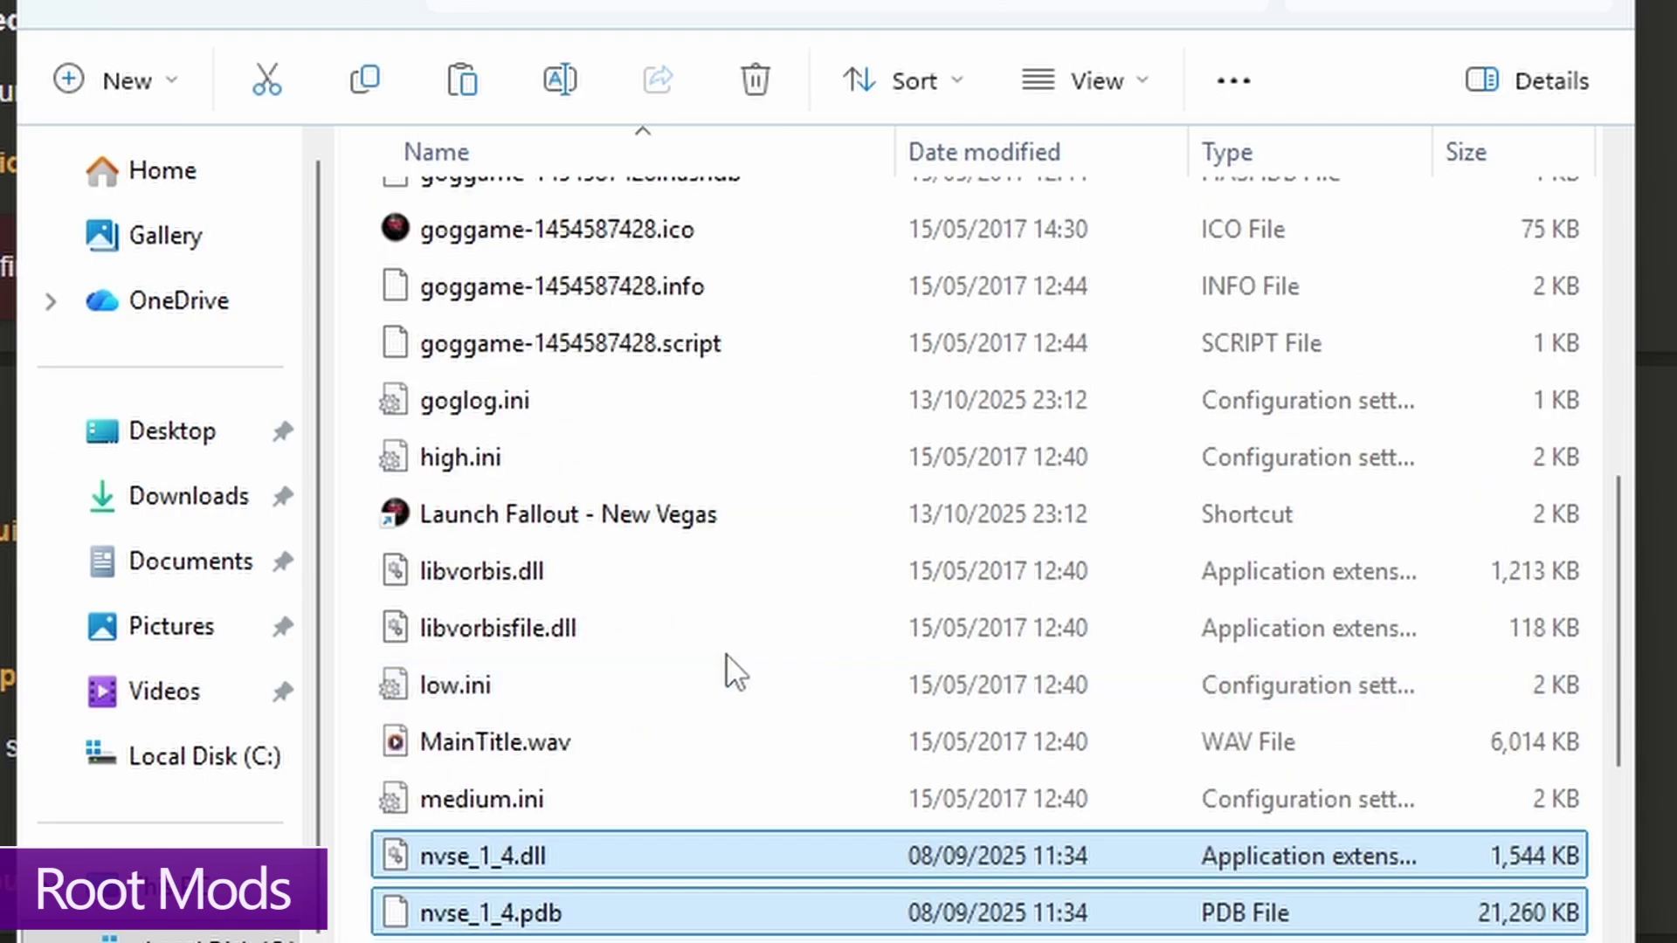
{"action": "scroll", "coordinate": [734, 648], "scroll_direction": "up", "scroll_amount": 5}
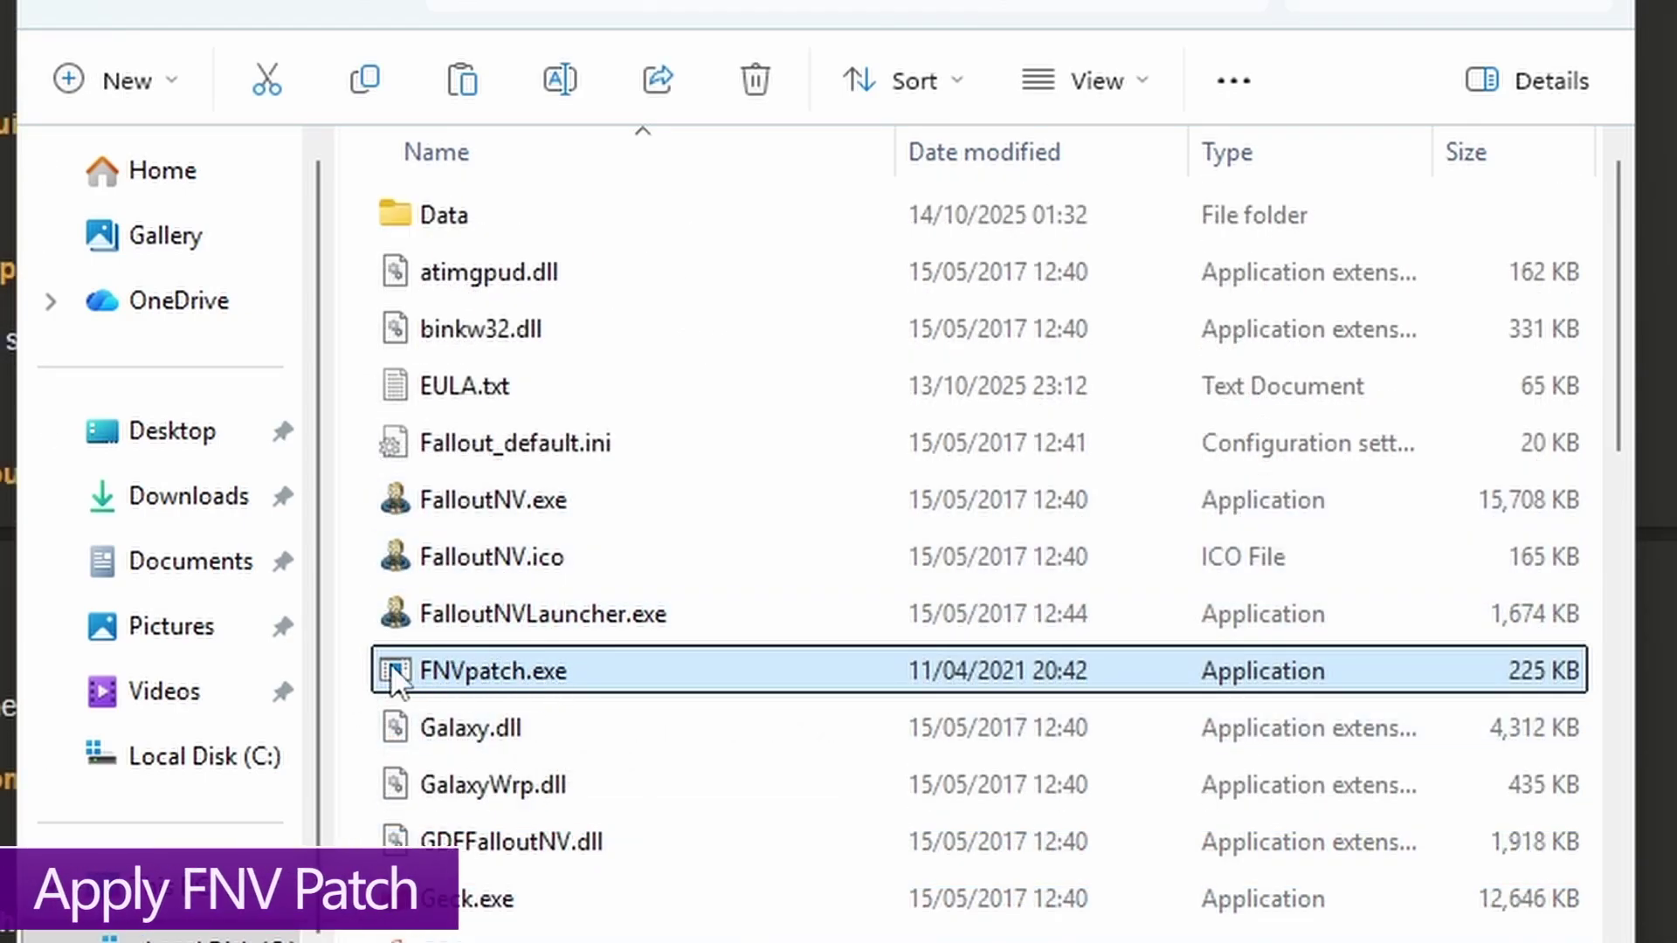
Step: Run FNVpatch.exe to patch FalloutNV.exe, then close the terminal
{"action": "double_click", "coordinate": [506, 667]}
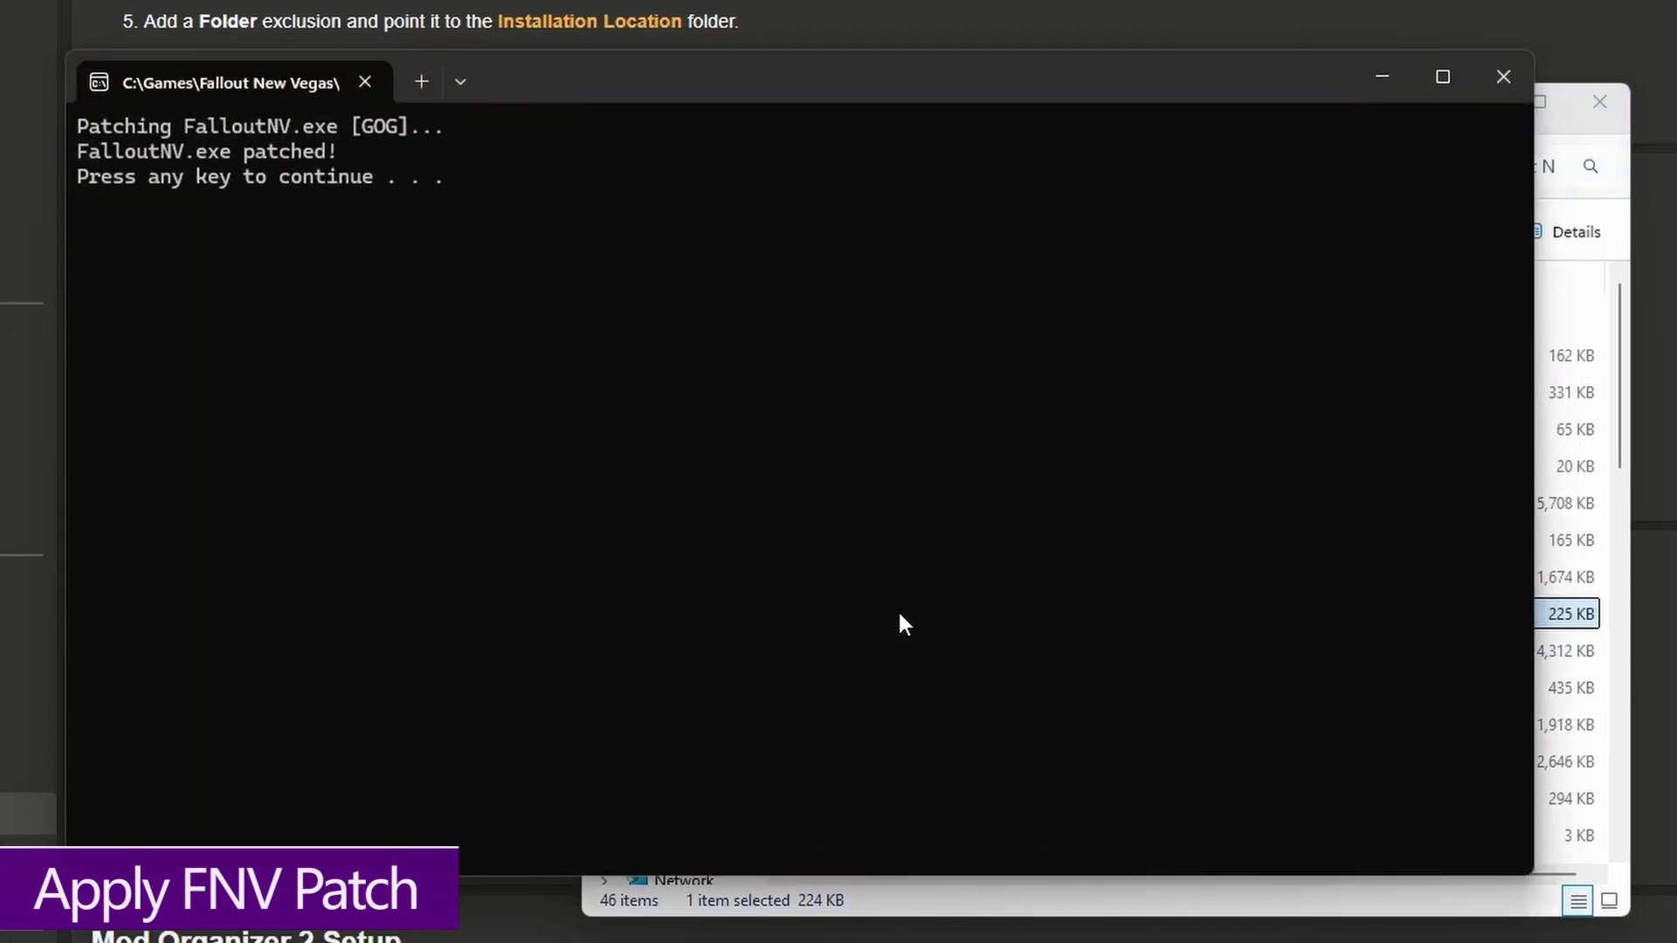
{"action": "key", "text": "Return"}
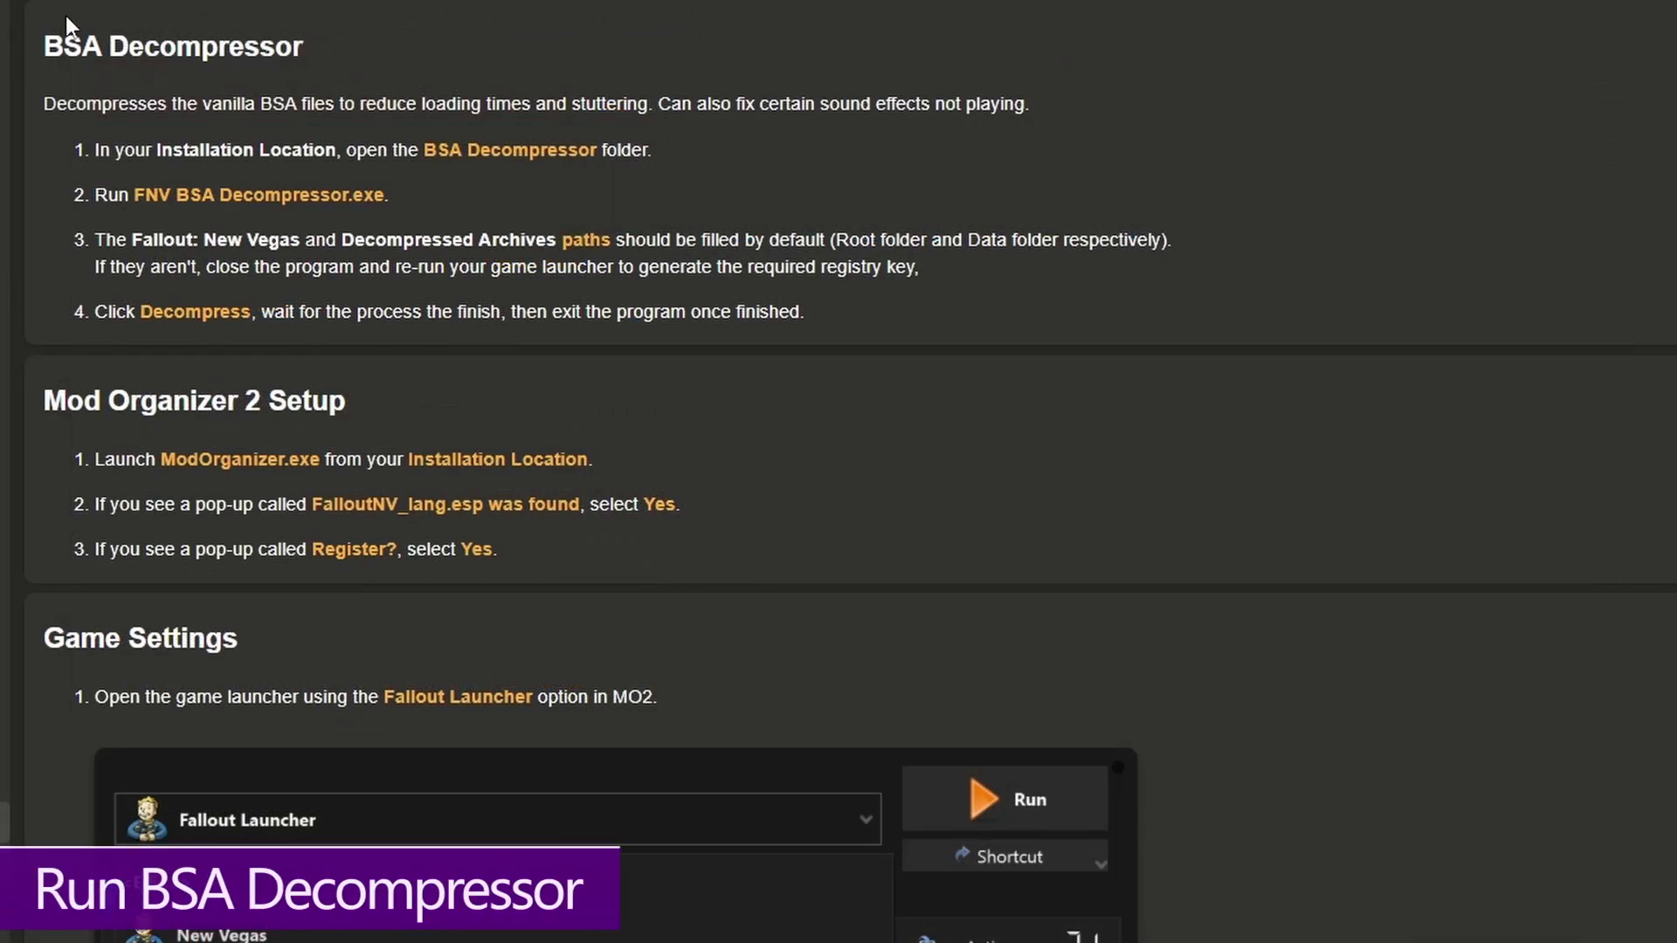
Step: Run FNV BSA Decompressor.exe from VNV\__BSA Decompressor and start DECOMPRESS
{"action": "left_click", "coordinate": [1066, 939]}
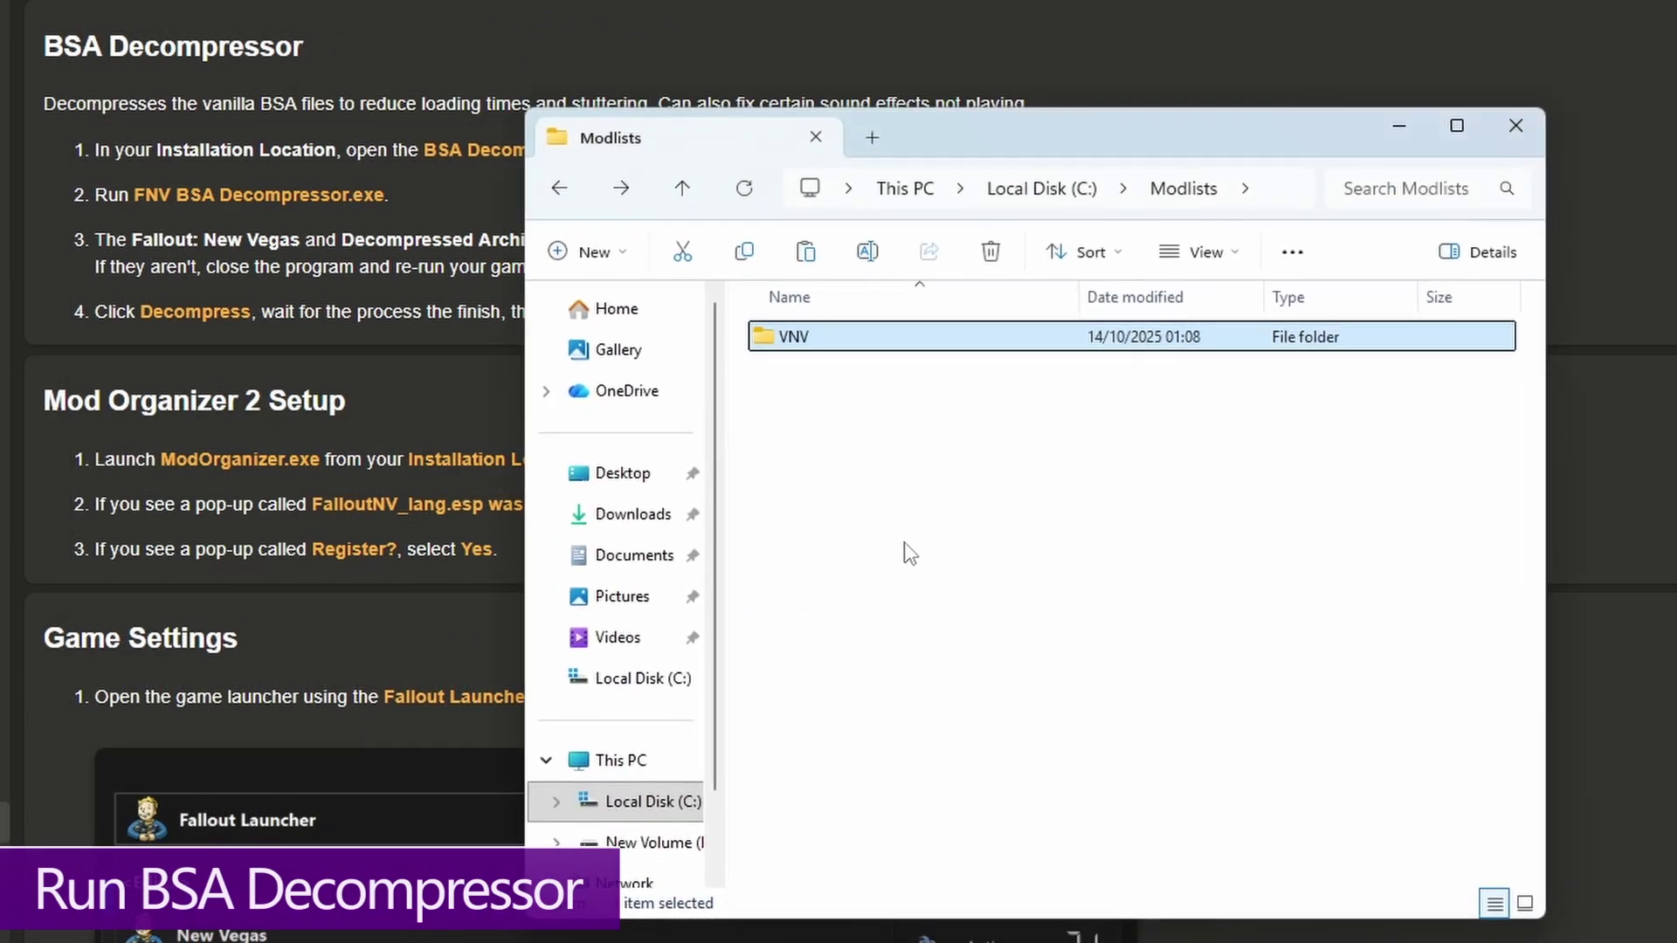
{"action": "double_click", "coordinate": [835, 342]}
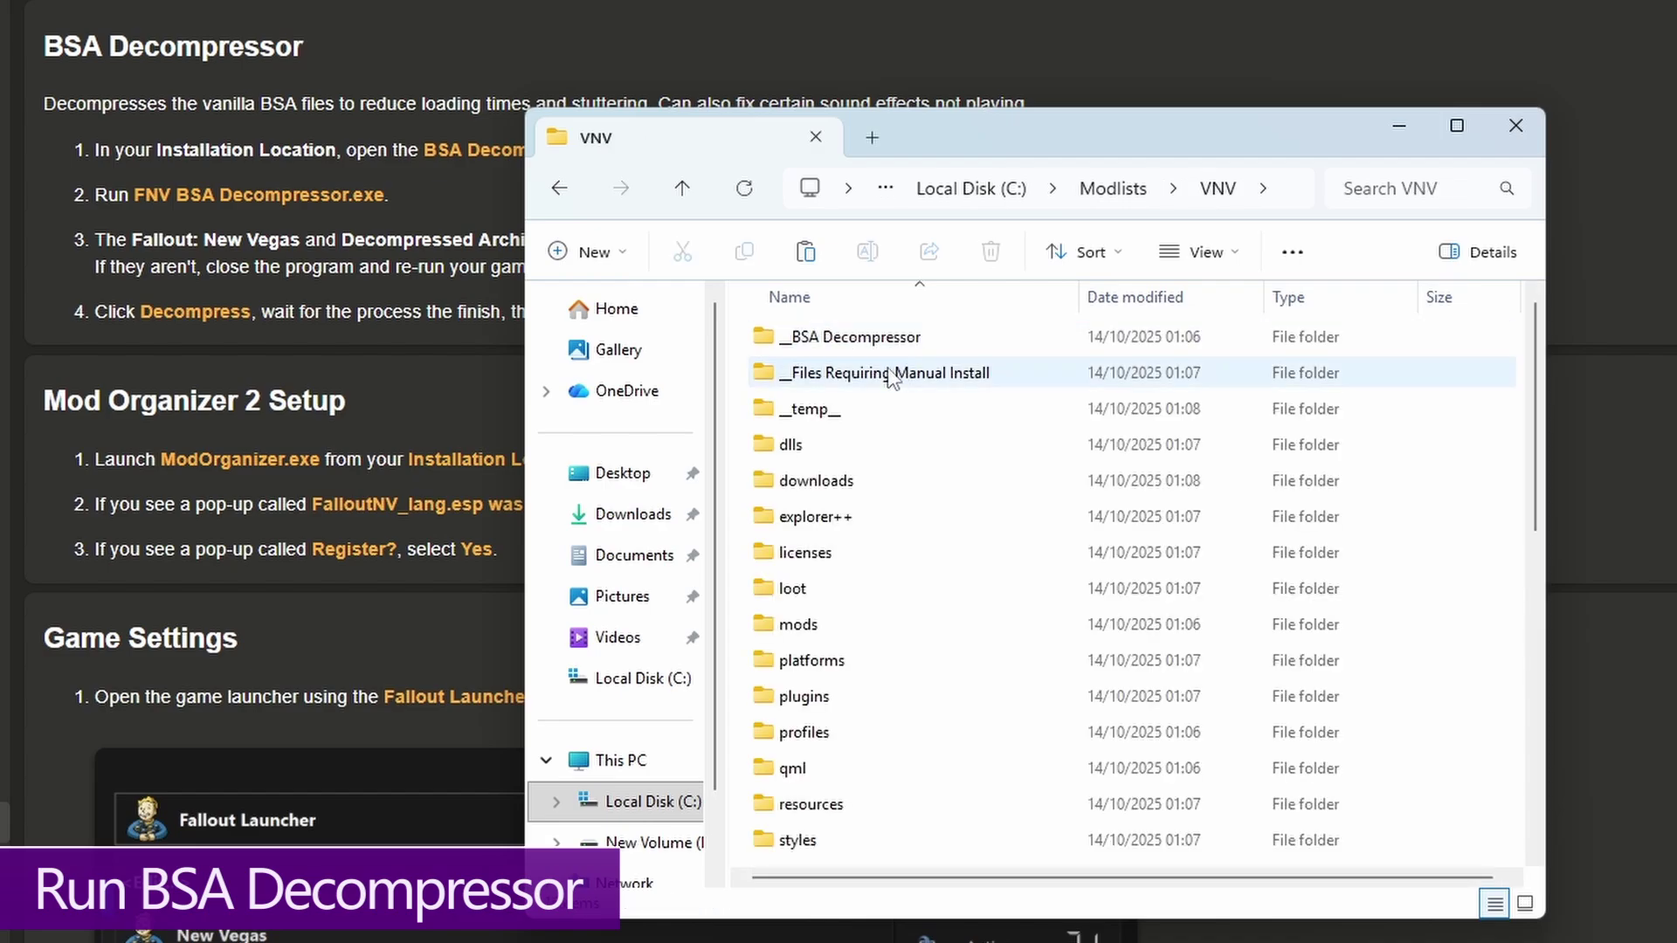
{"action": "double_click", "coordinate": [864, 340]}
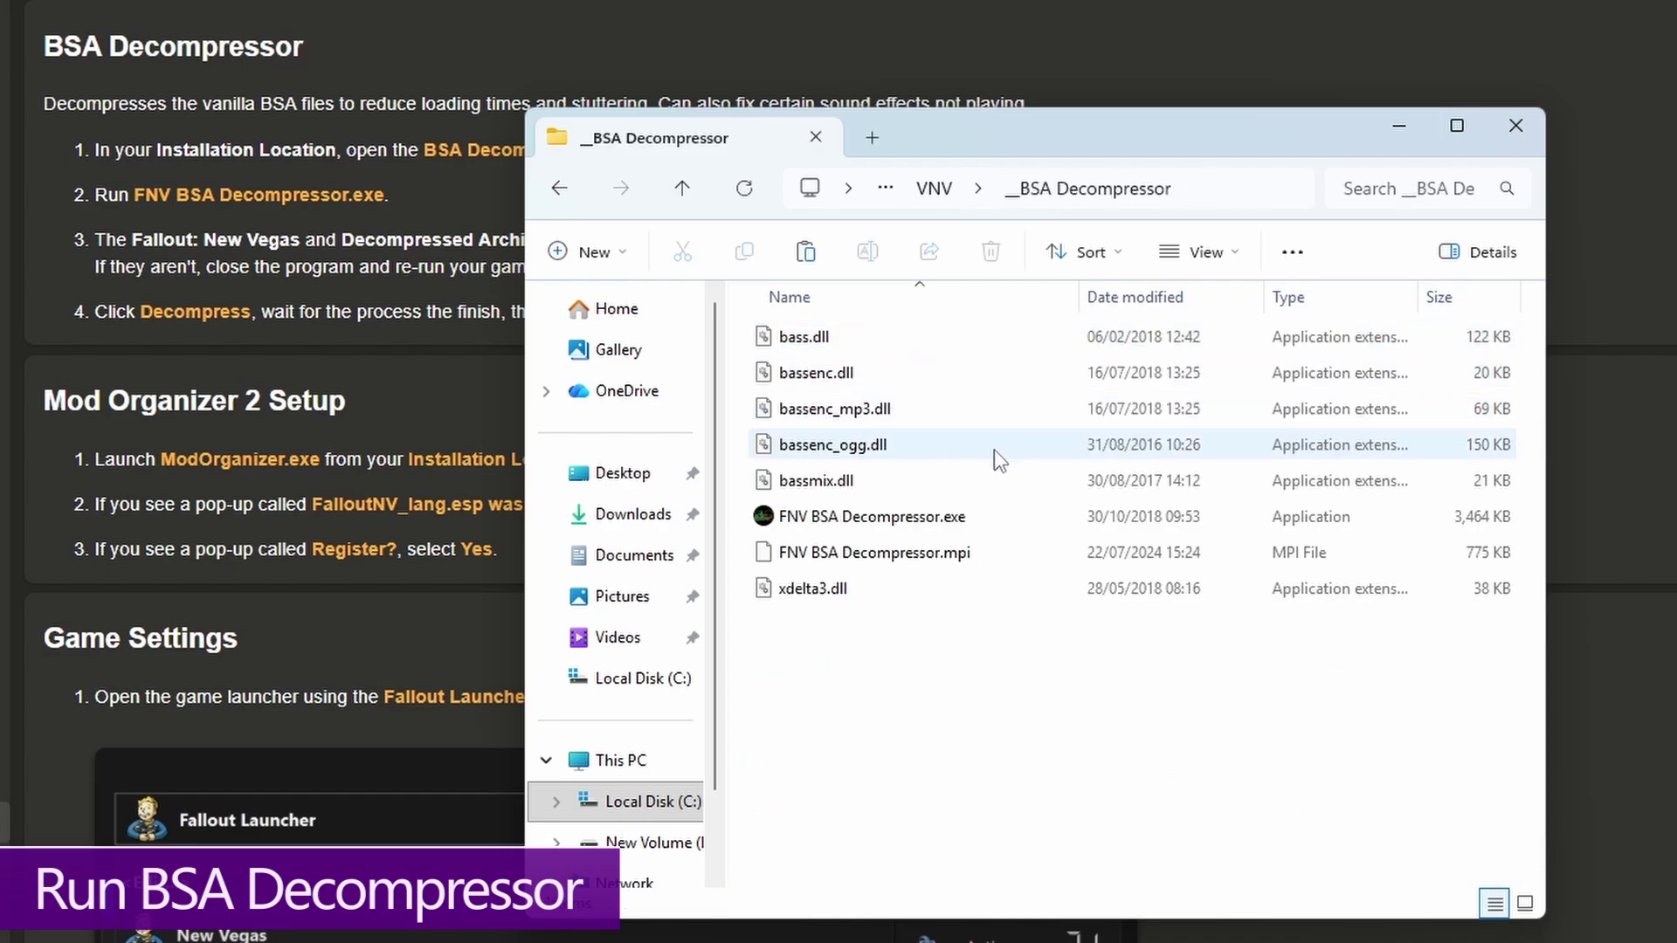
{"action": "double_click", "coordinate": [859, 519]}
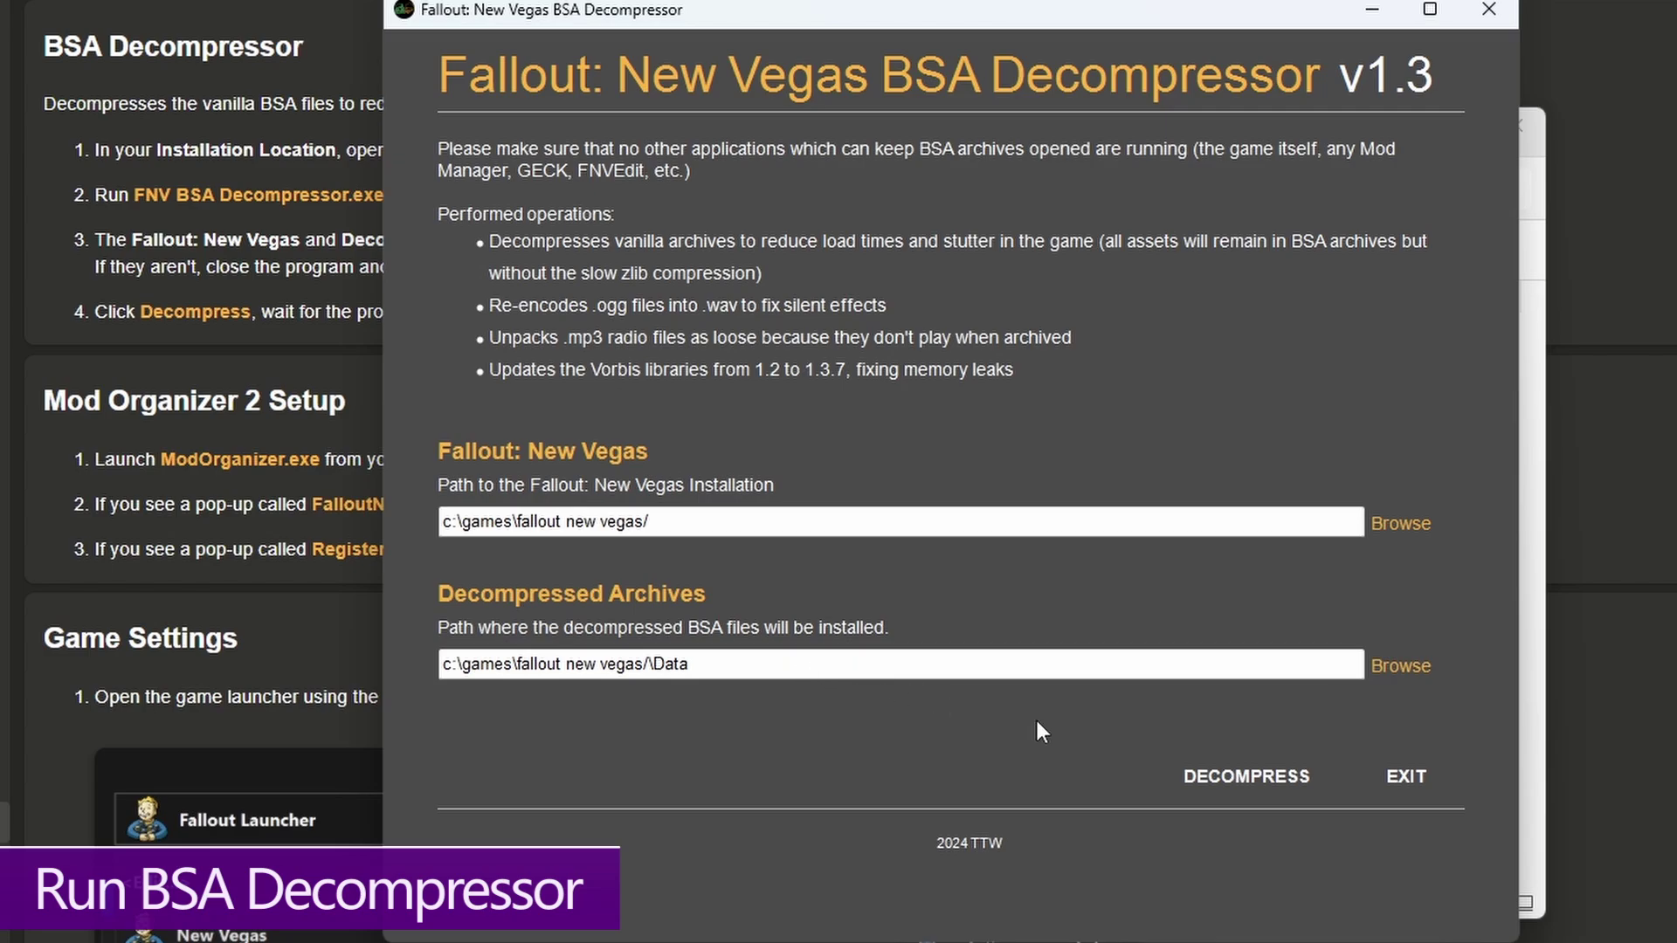
{"action": "left_click", "coordinate": [1224, 788]}
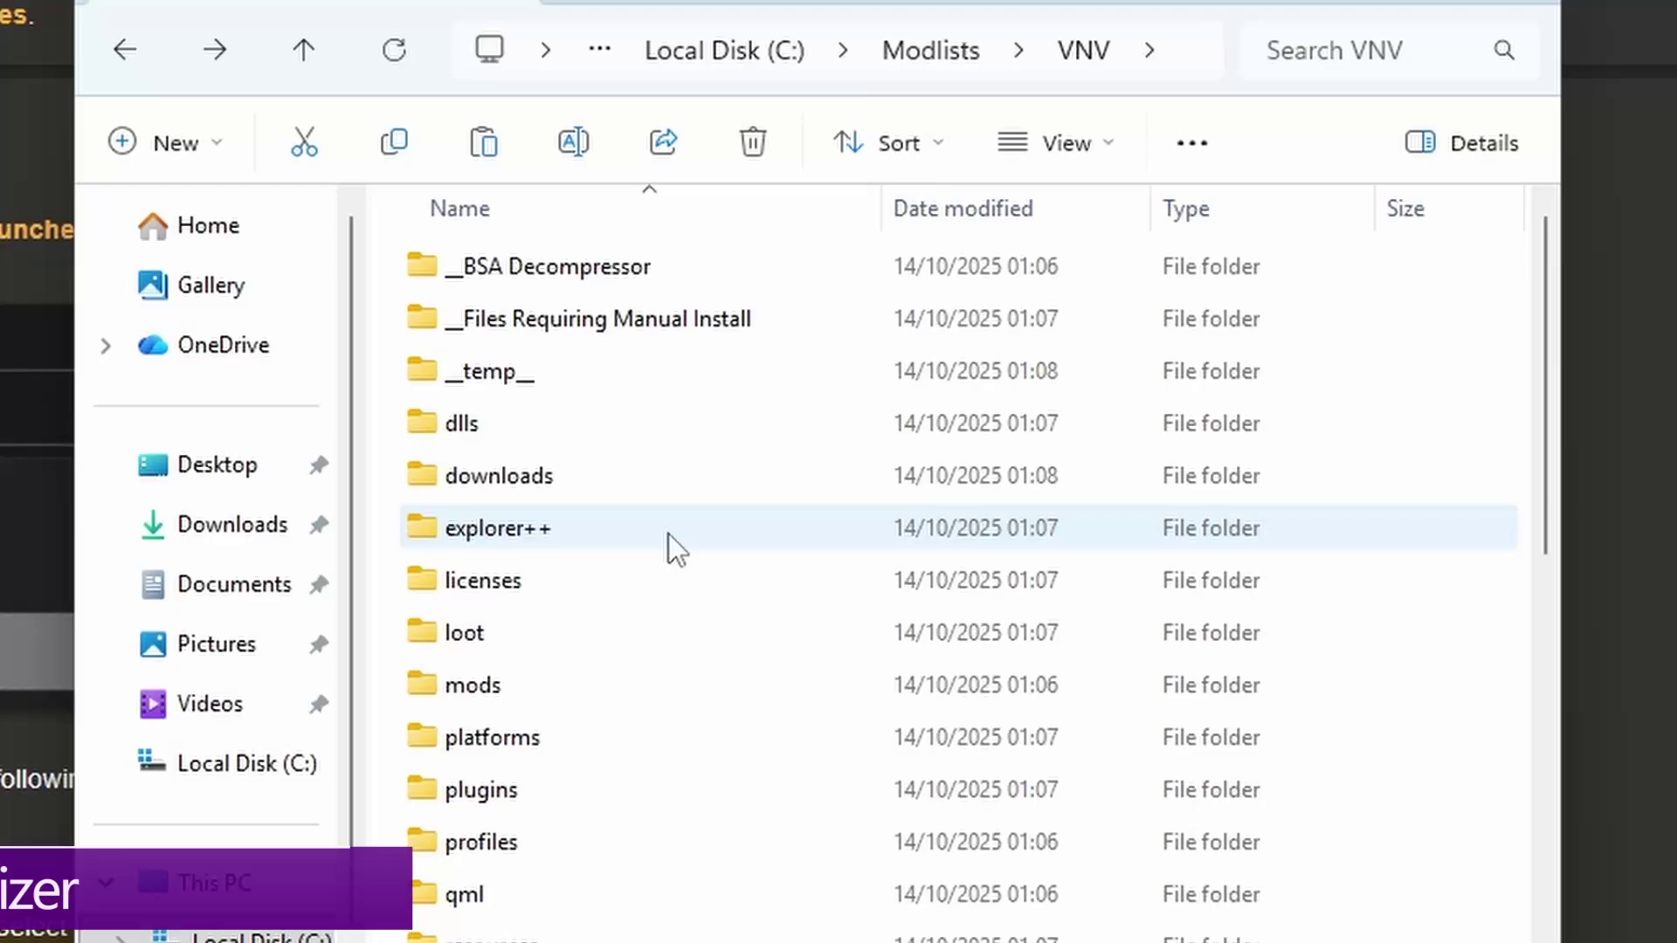
Step: Start ModOrganizer.exe, accept the FalloutNV_lang.esp prompt, skip the tutorial and register nxm handling
{"action": "scroll", "coordinate": [668, 533], "scroll_direction": "down", "scroll_amount": 6}
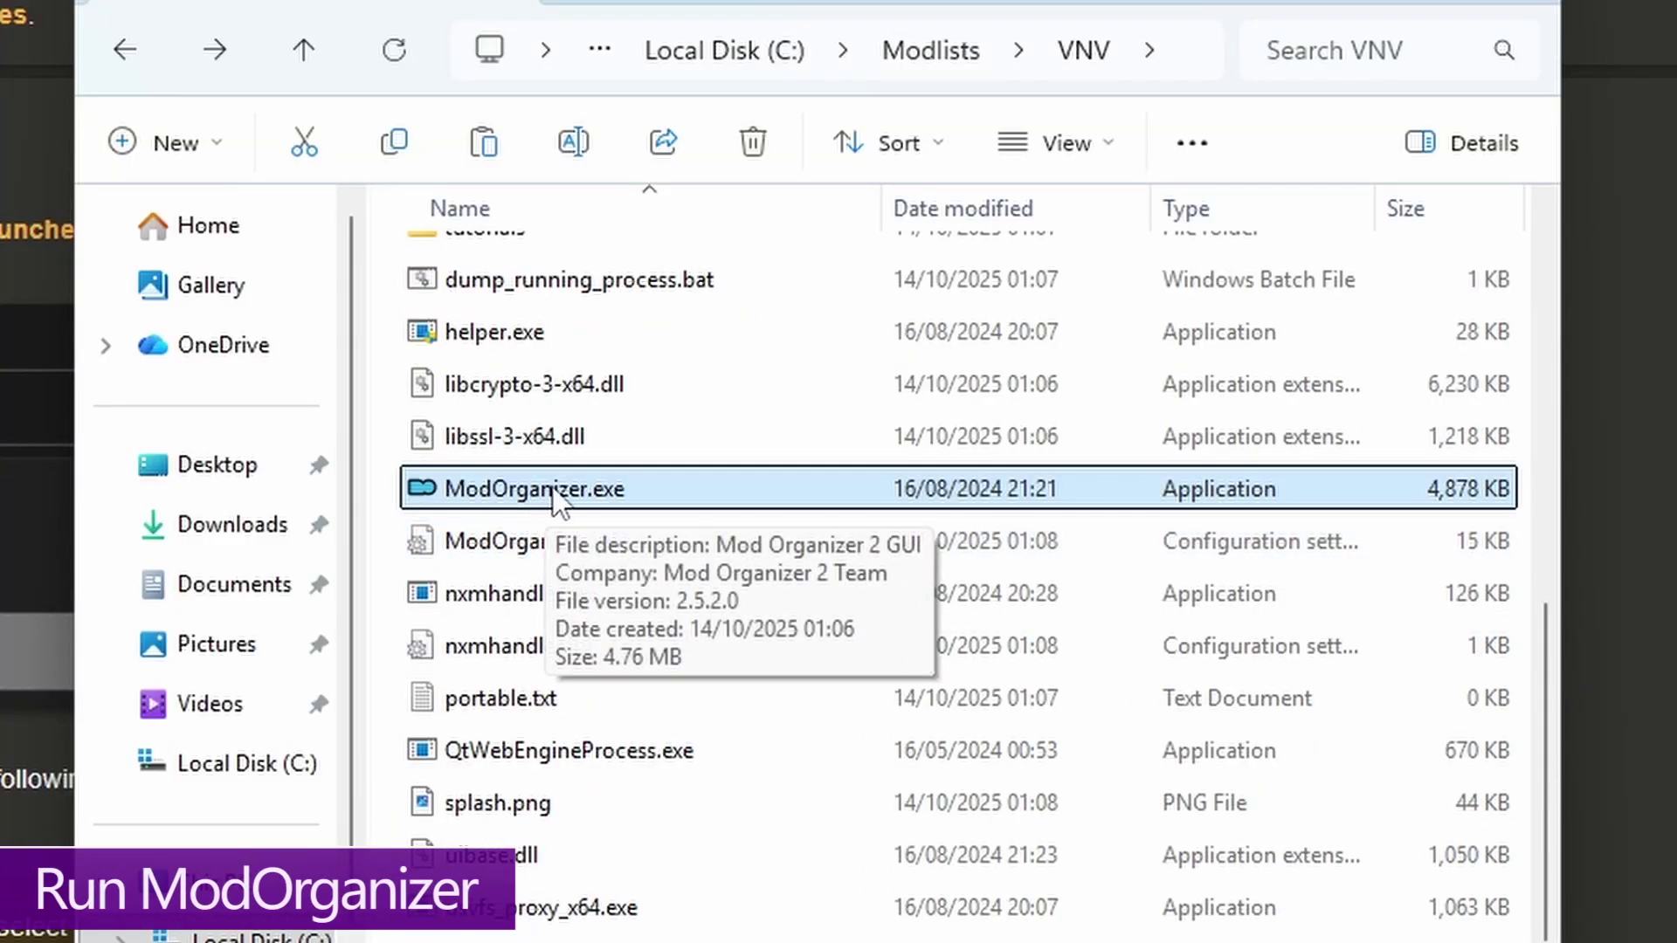
{"action": "double_click", "coordinate": [555, 495]}
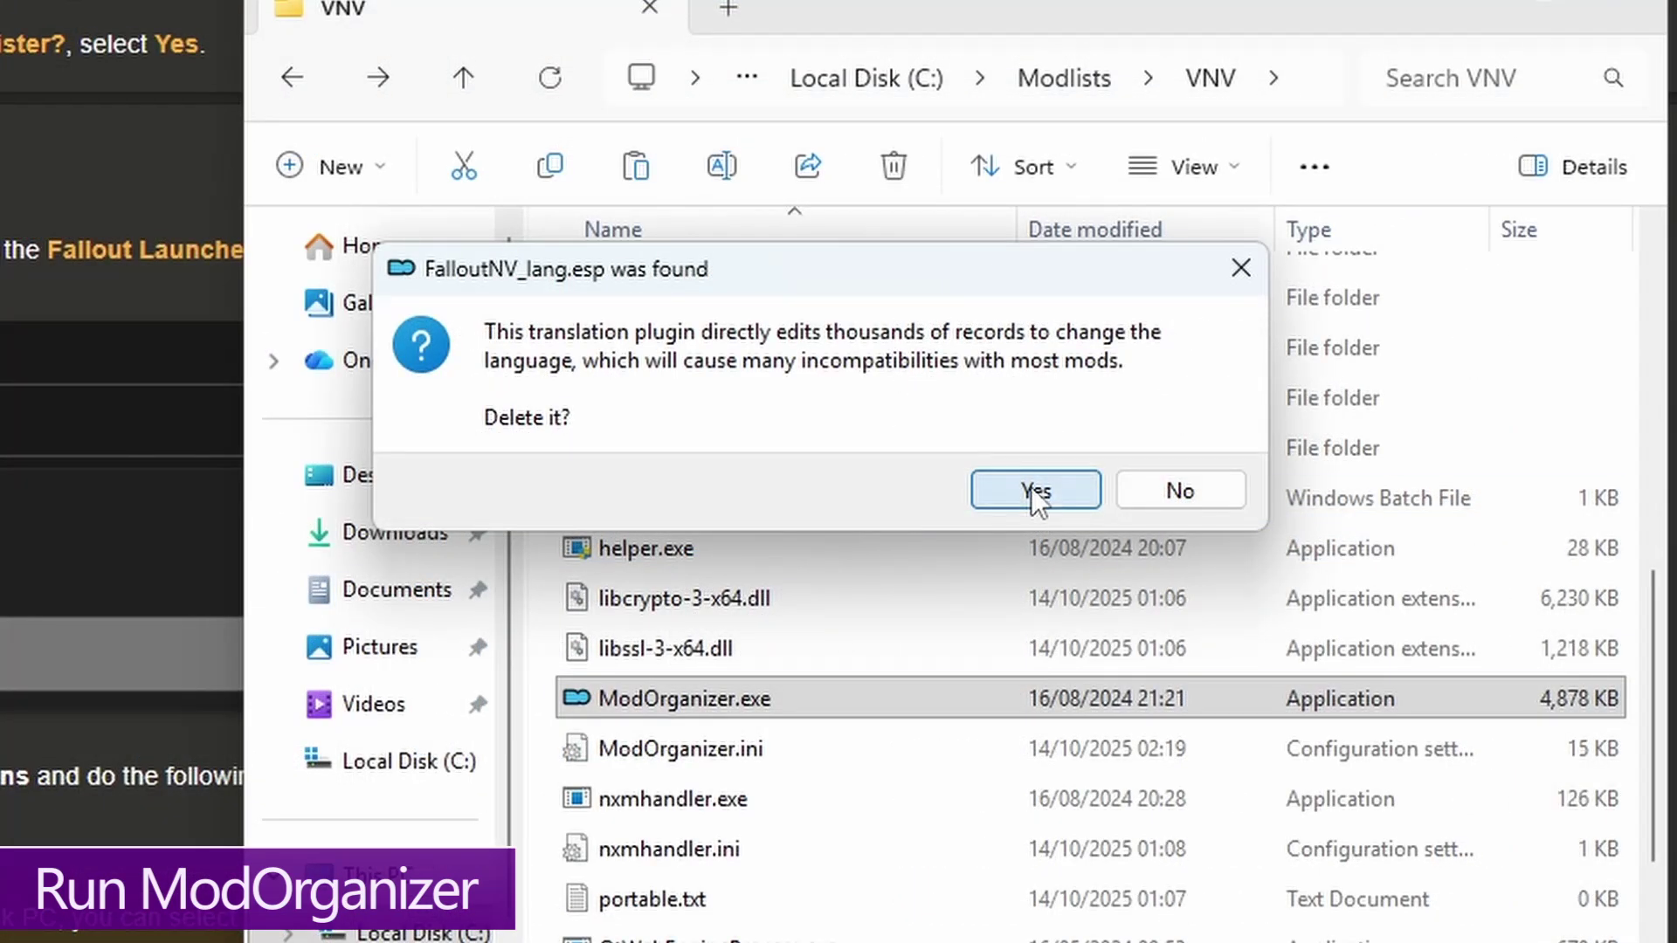
{"action": "left_click", "coordinate": [1030, 491]}
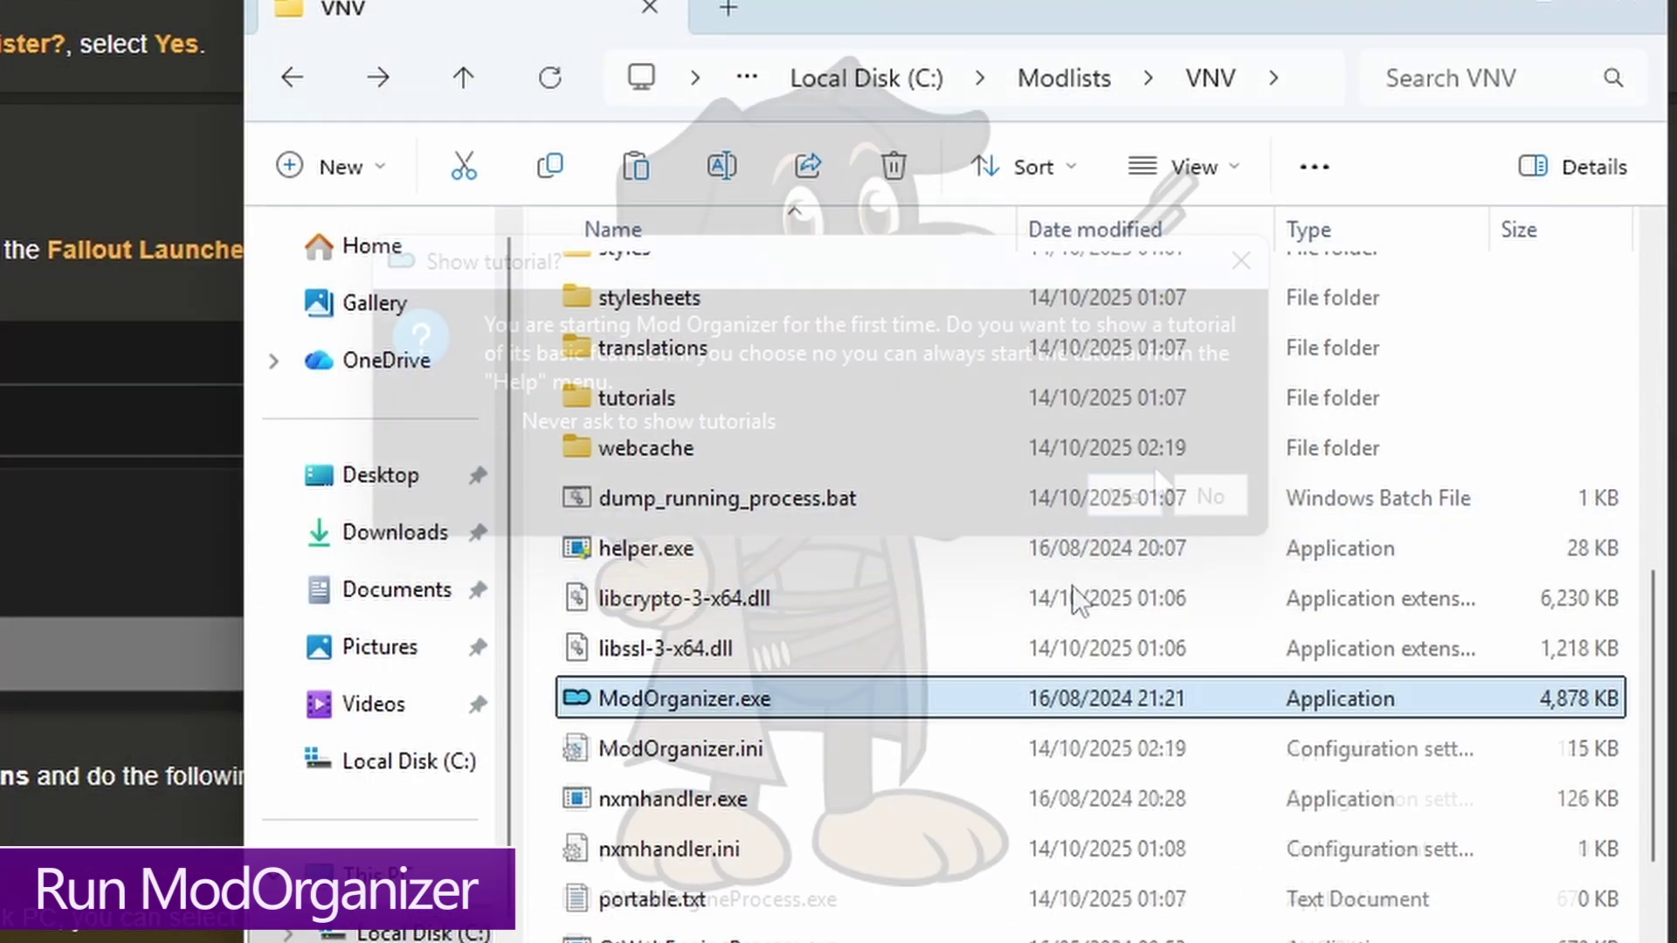
{"action": "left_click", "coordinate": [1212, 484]}
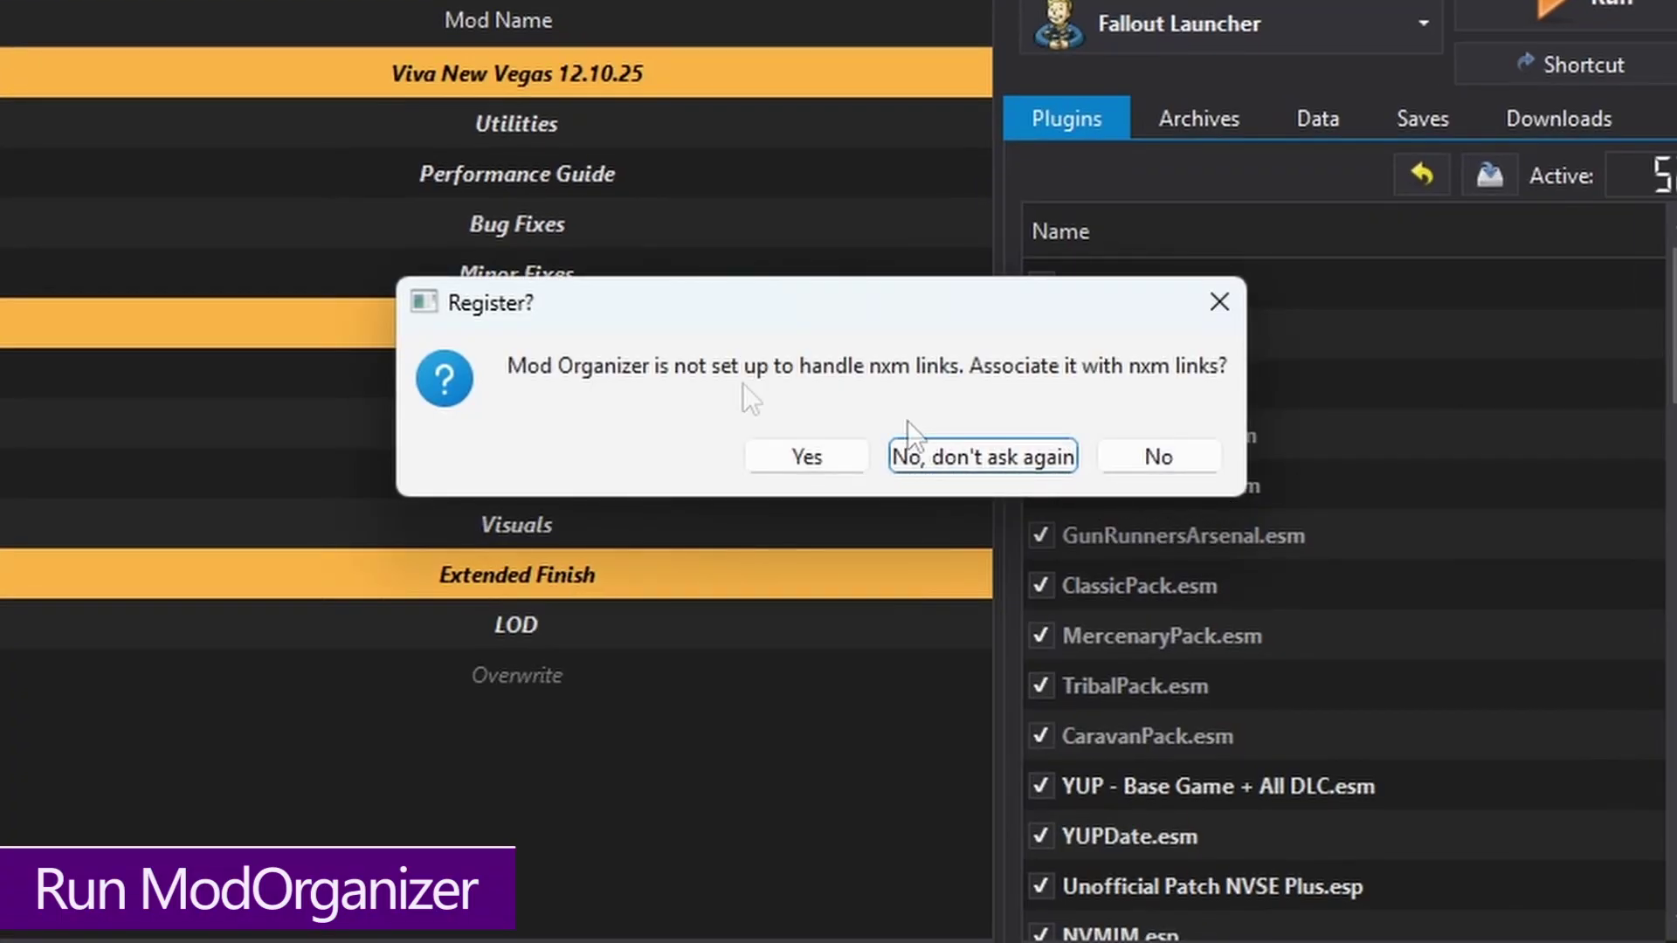
{"action": "left_click", "coordinate": [773, 458]}
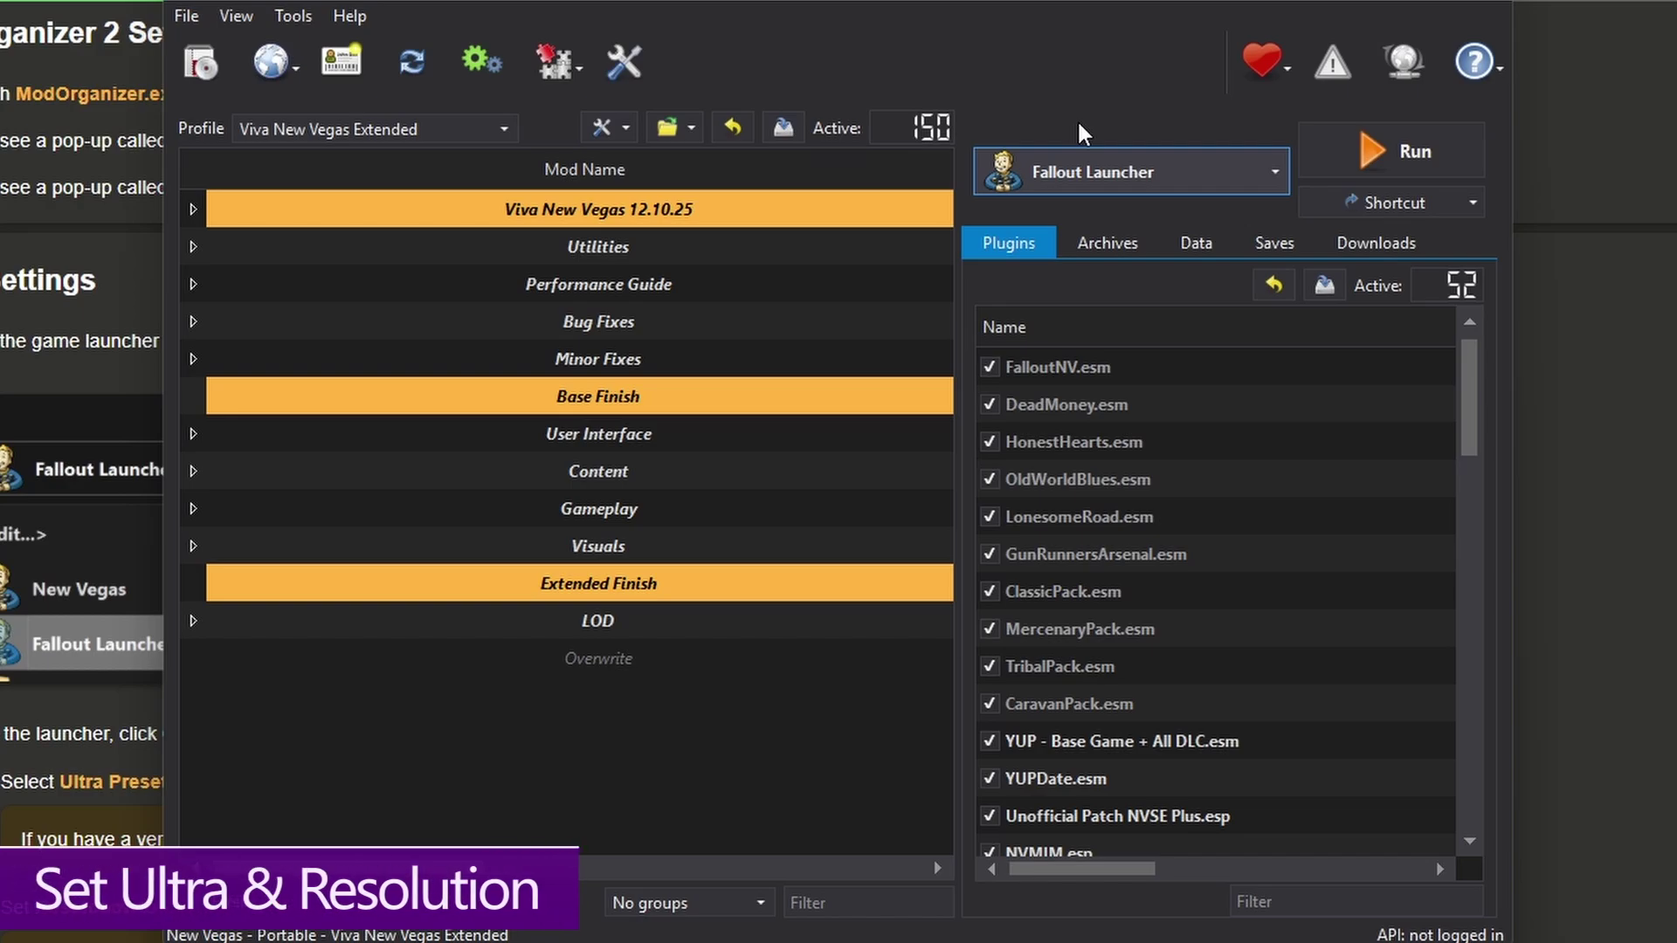
Step: Run the Fallout Launcher from Mod Organizer 2 and apply the Ultra graphics preset
{"action": "left_click", "coordinate": [1097, 174]}
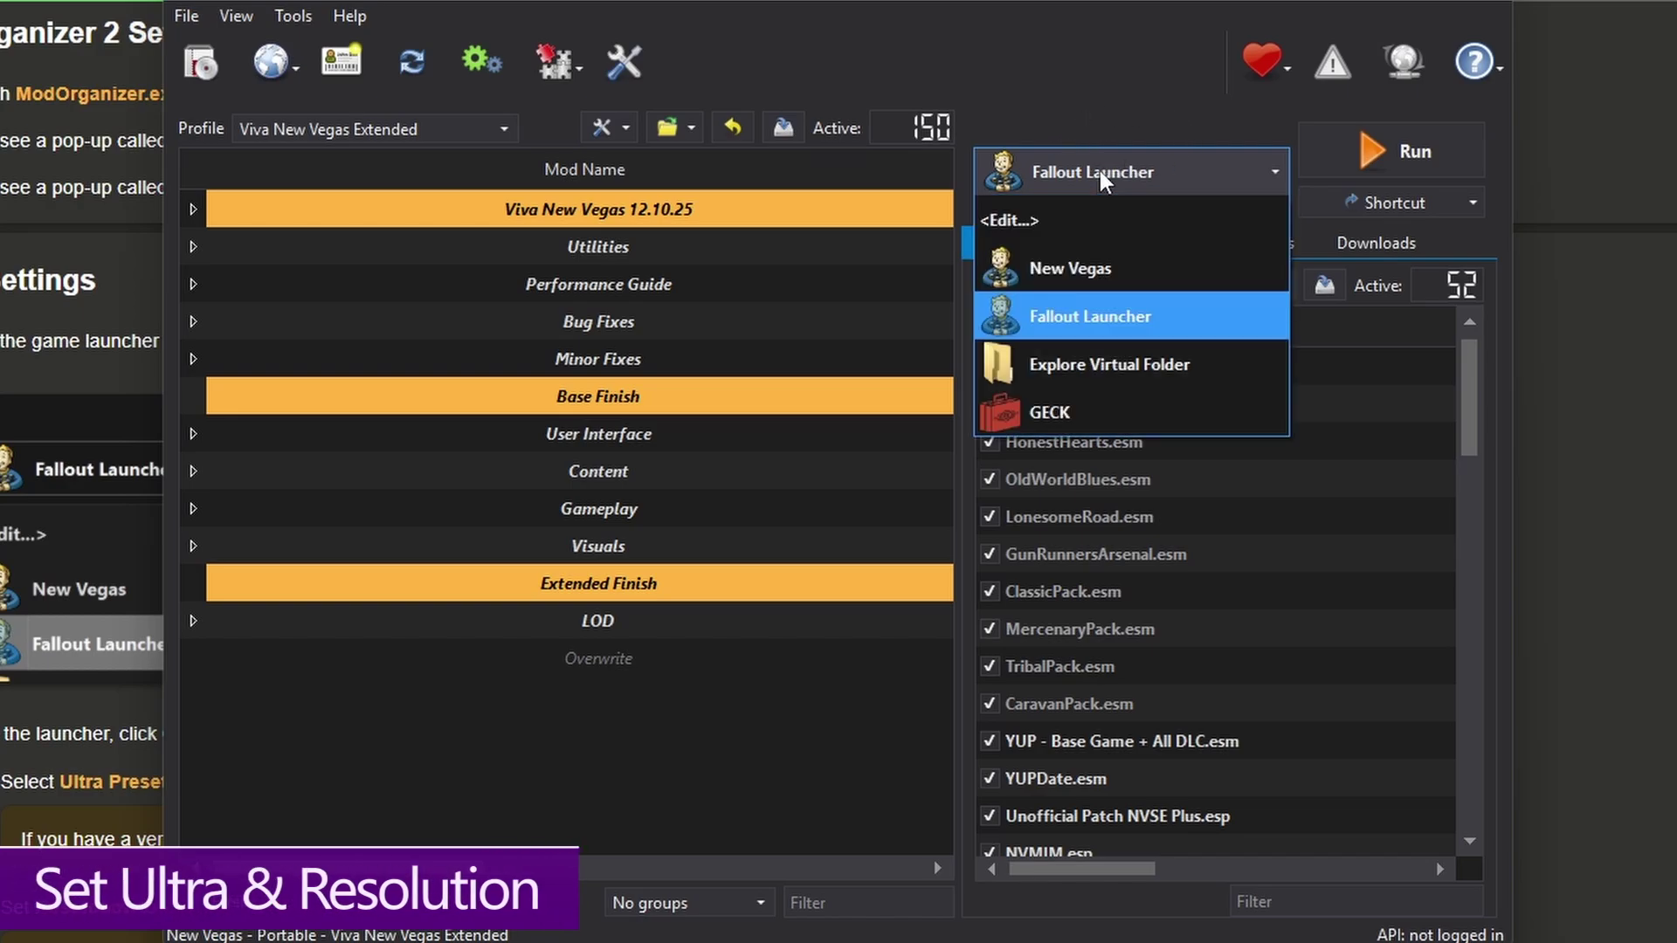
{"action": "left_click", "coordinate": [1118, 318]}
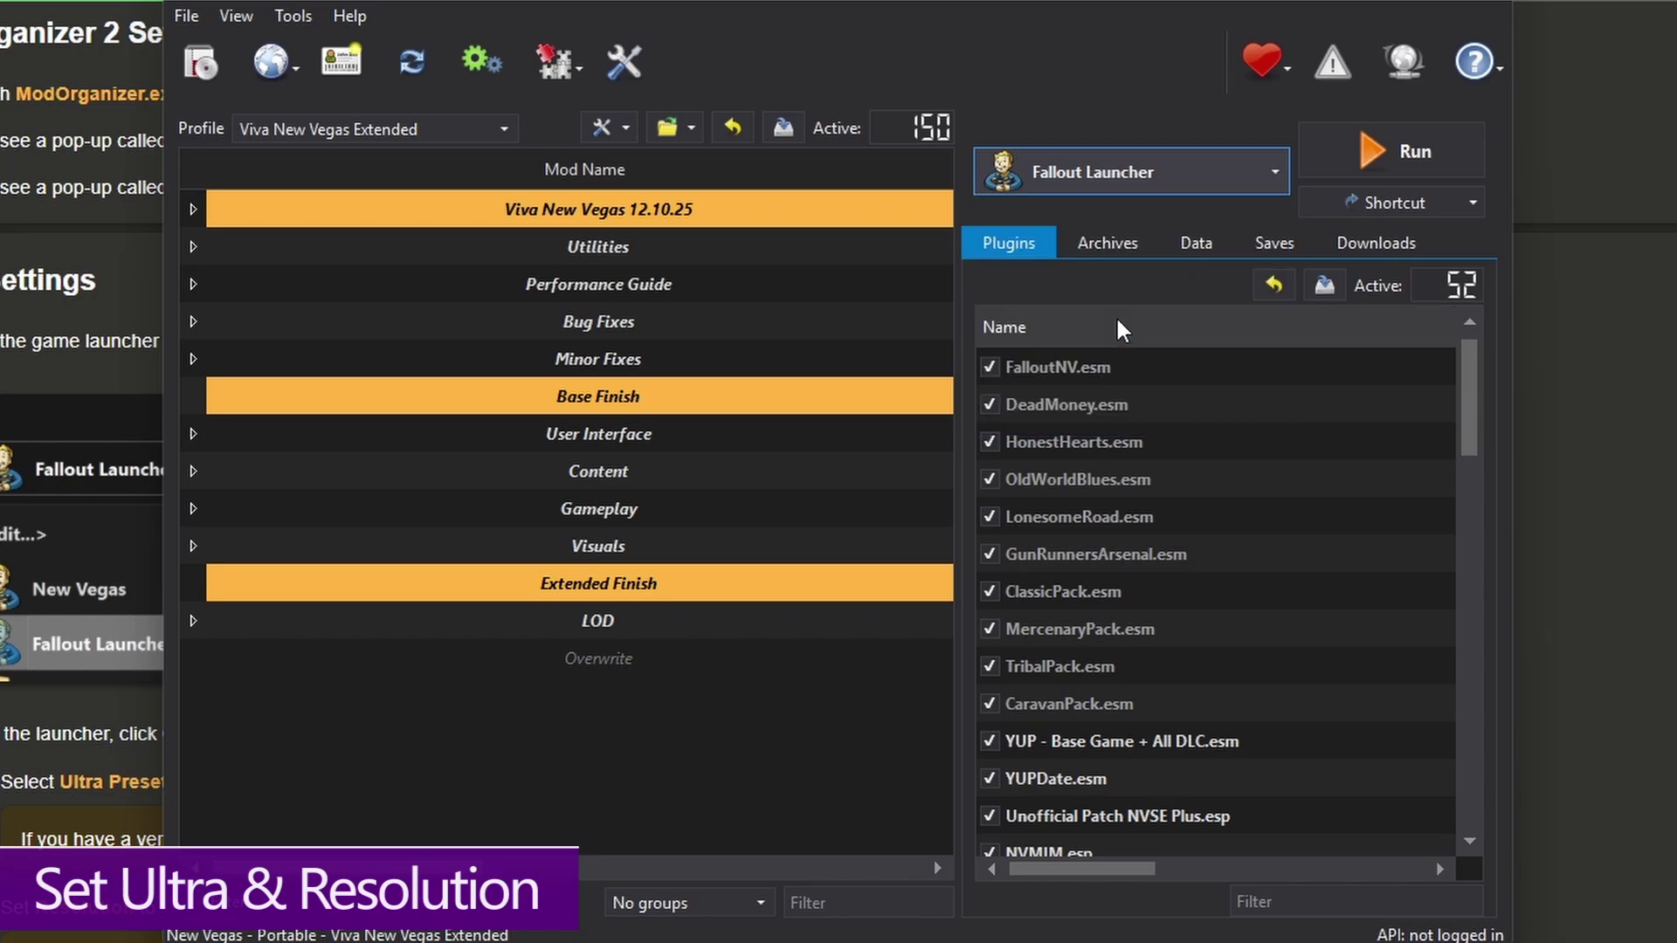
{"action": "left_click", "coordinate": [1401, 159]}
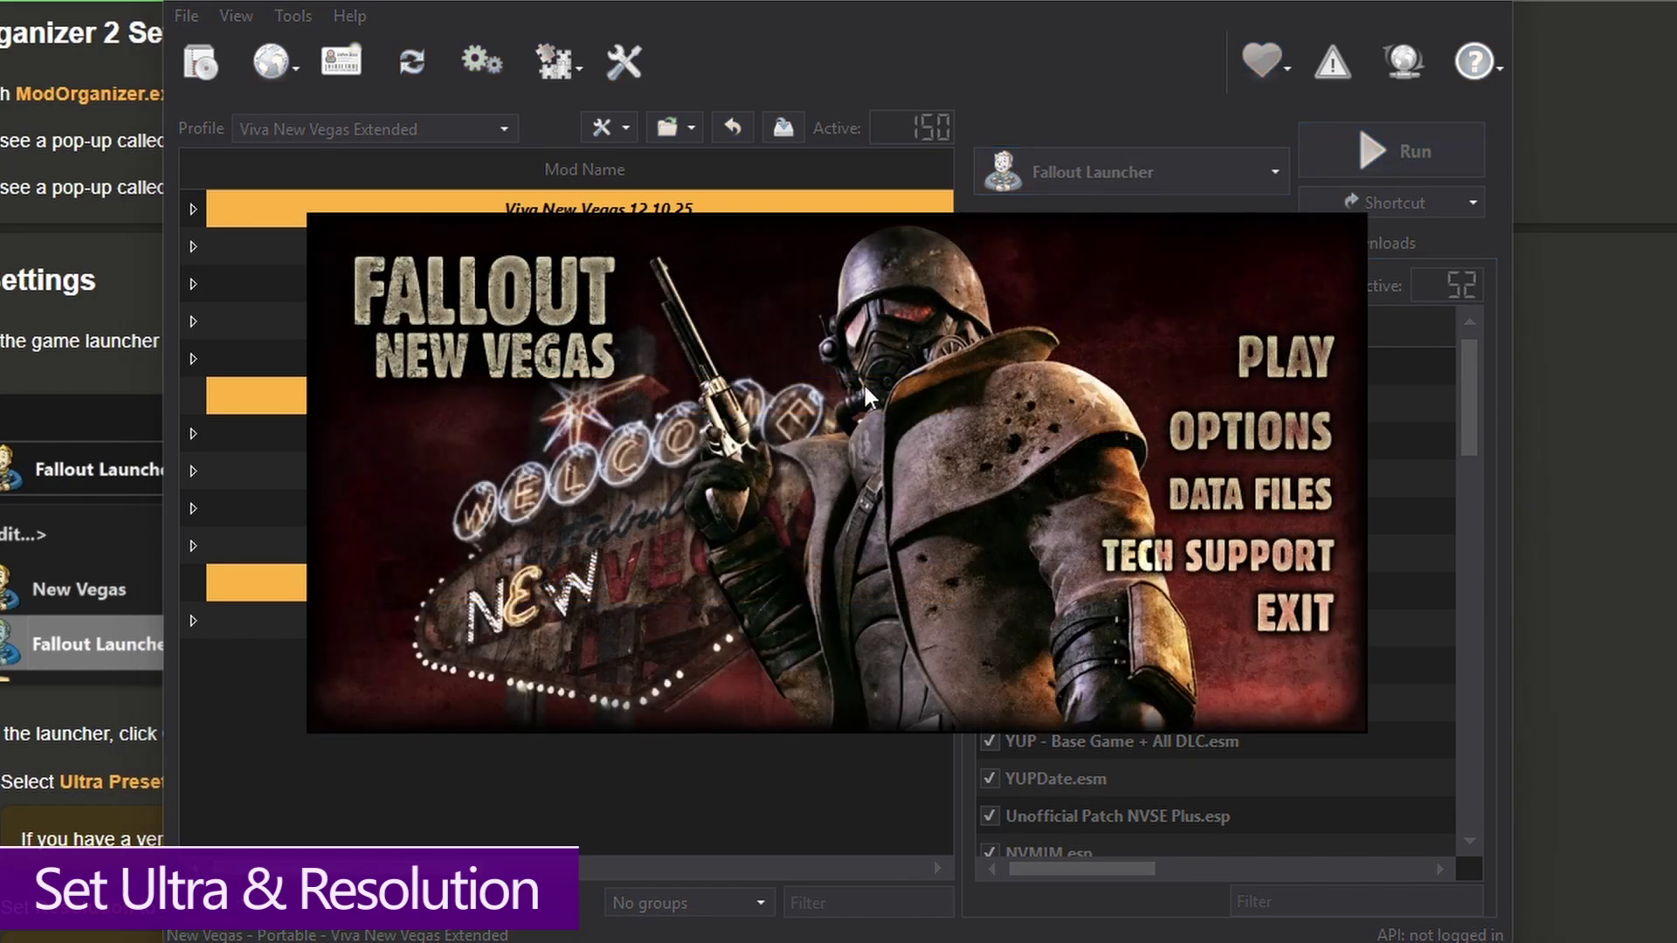
{"action": "left_click", "coordinate": [1186, 430]}
{"action": "left_click", "coordinate": [862, 540]}
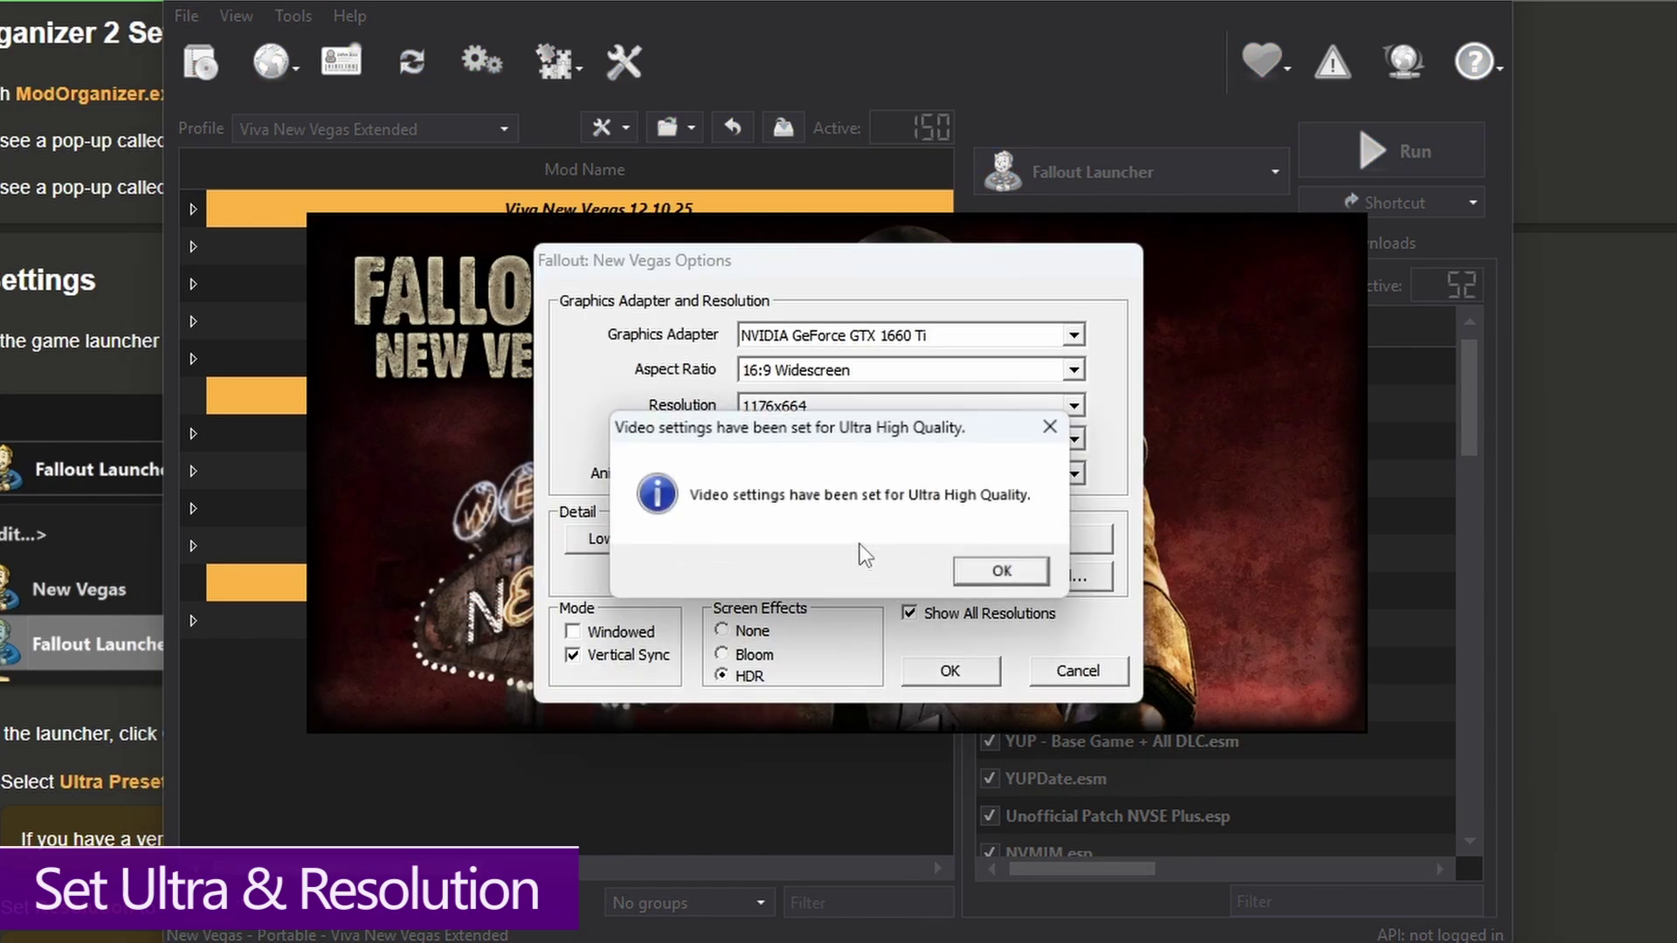
{"action": "left_click", "coordinate": [1006, 577]}
Step: Set resolution 1920x1080 and antialiasing 8 Samples, save the options and exit the launcher
{"action": "left_click", "coordinate": [780, 406]}
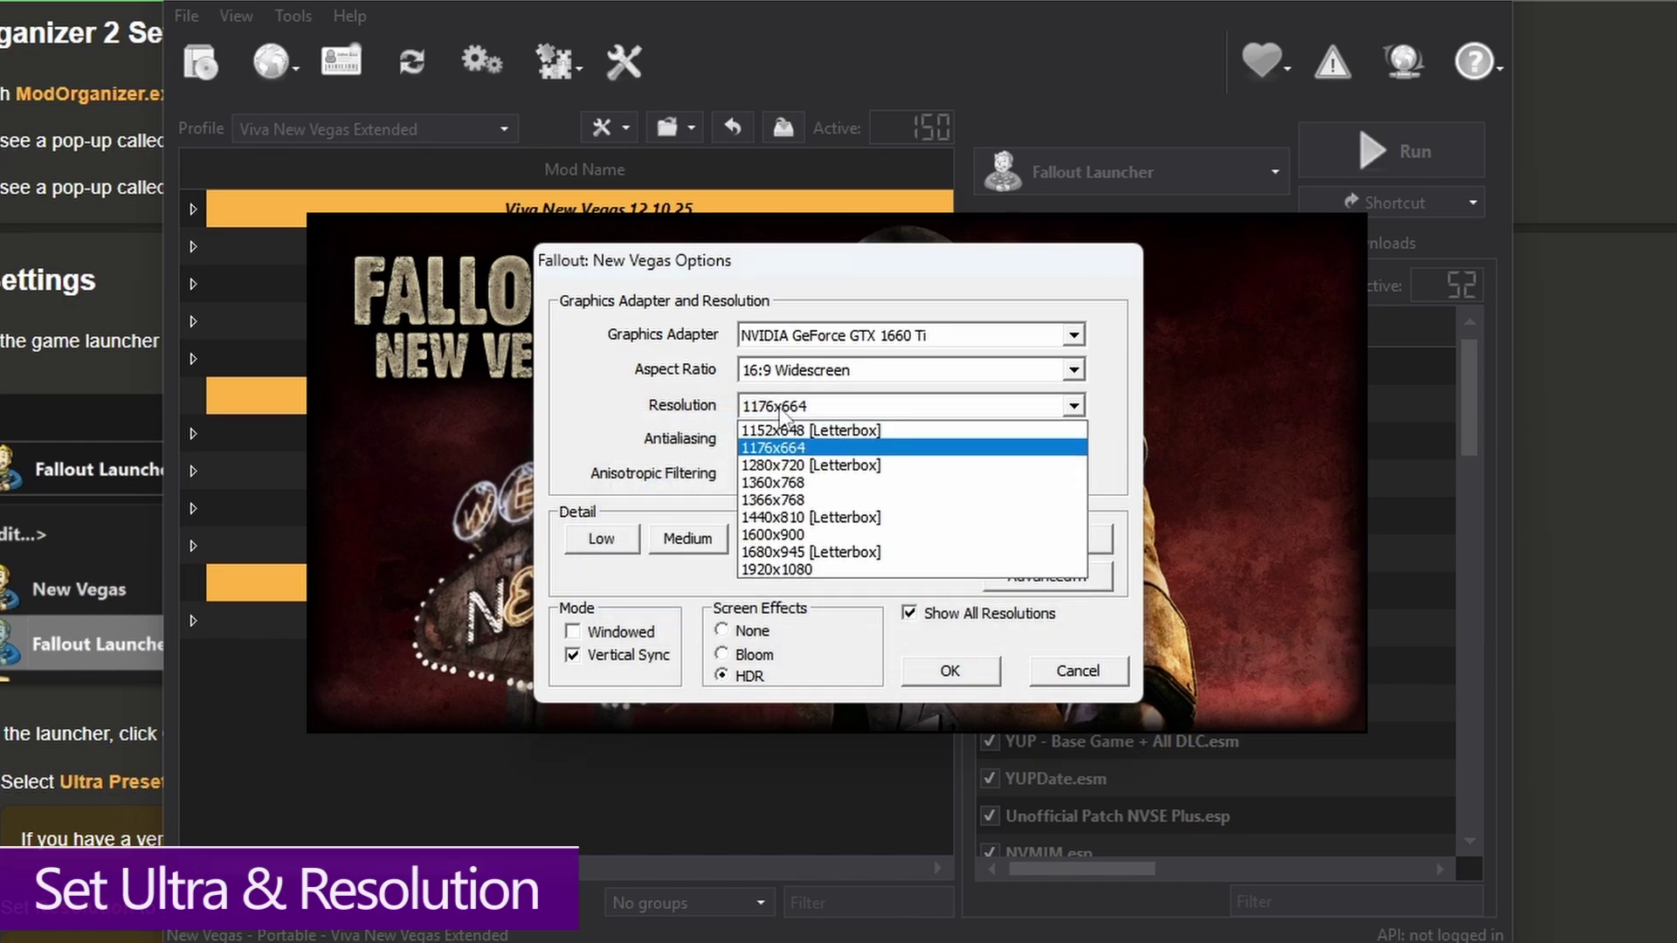
{"action": "left_click", "coordinate": [810, 566]}
{"action": "key", "text": "Tab"}
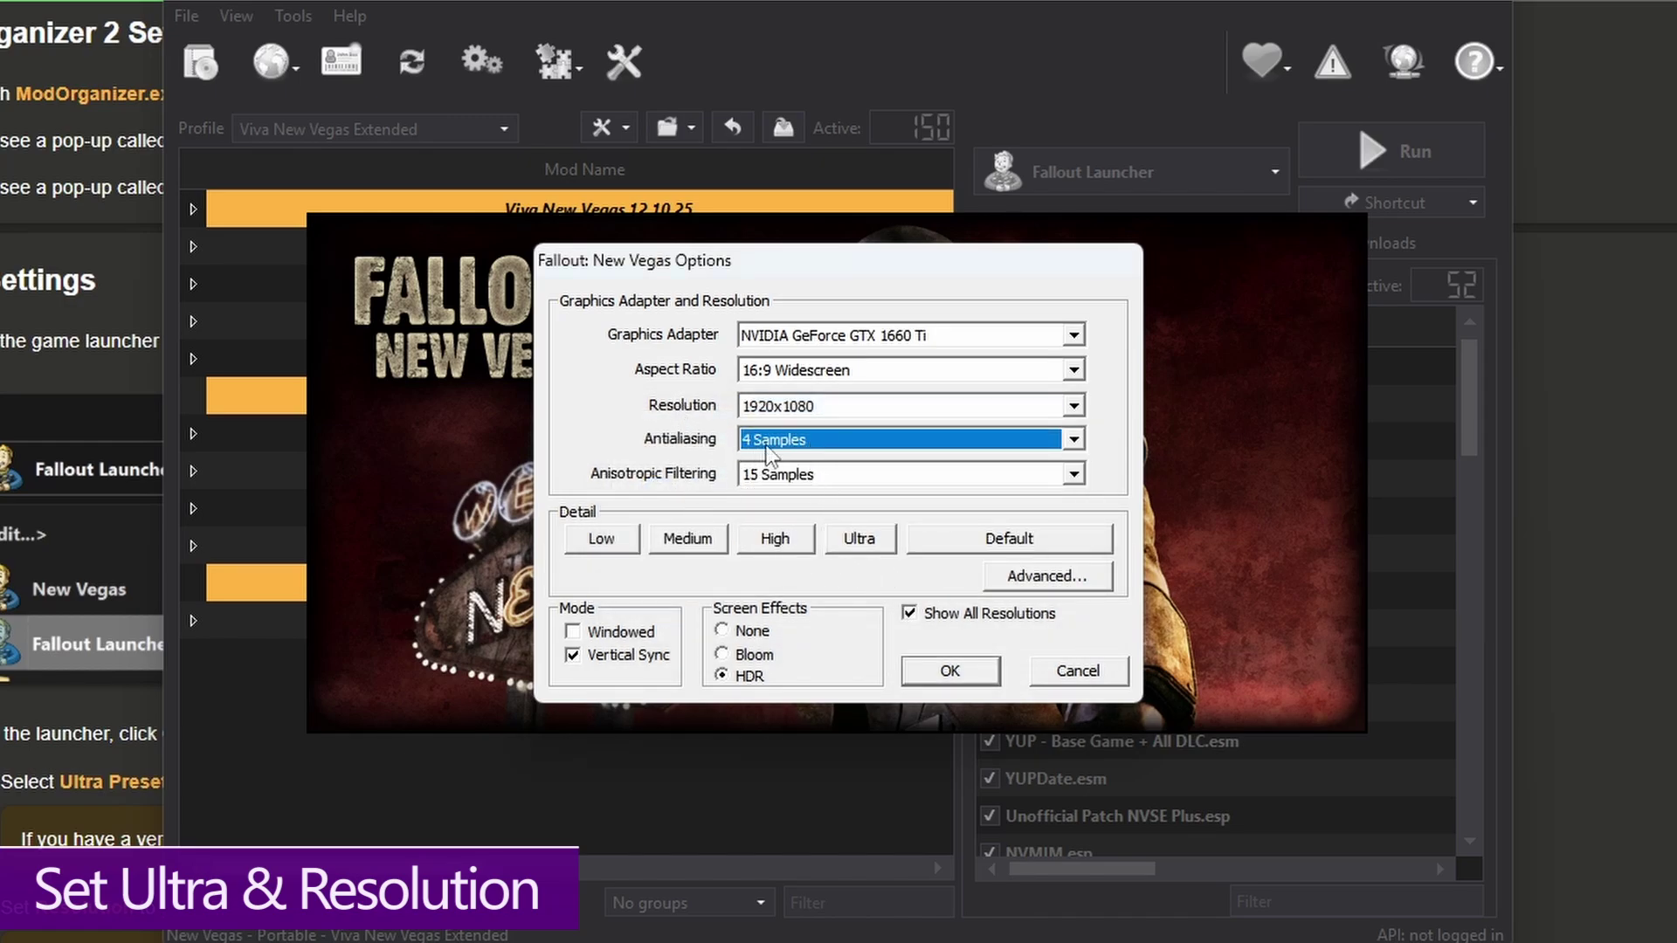
{"action": "left_click", "coordinate": [812, 440]}
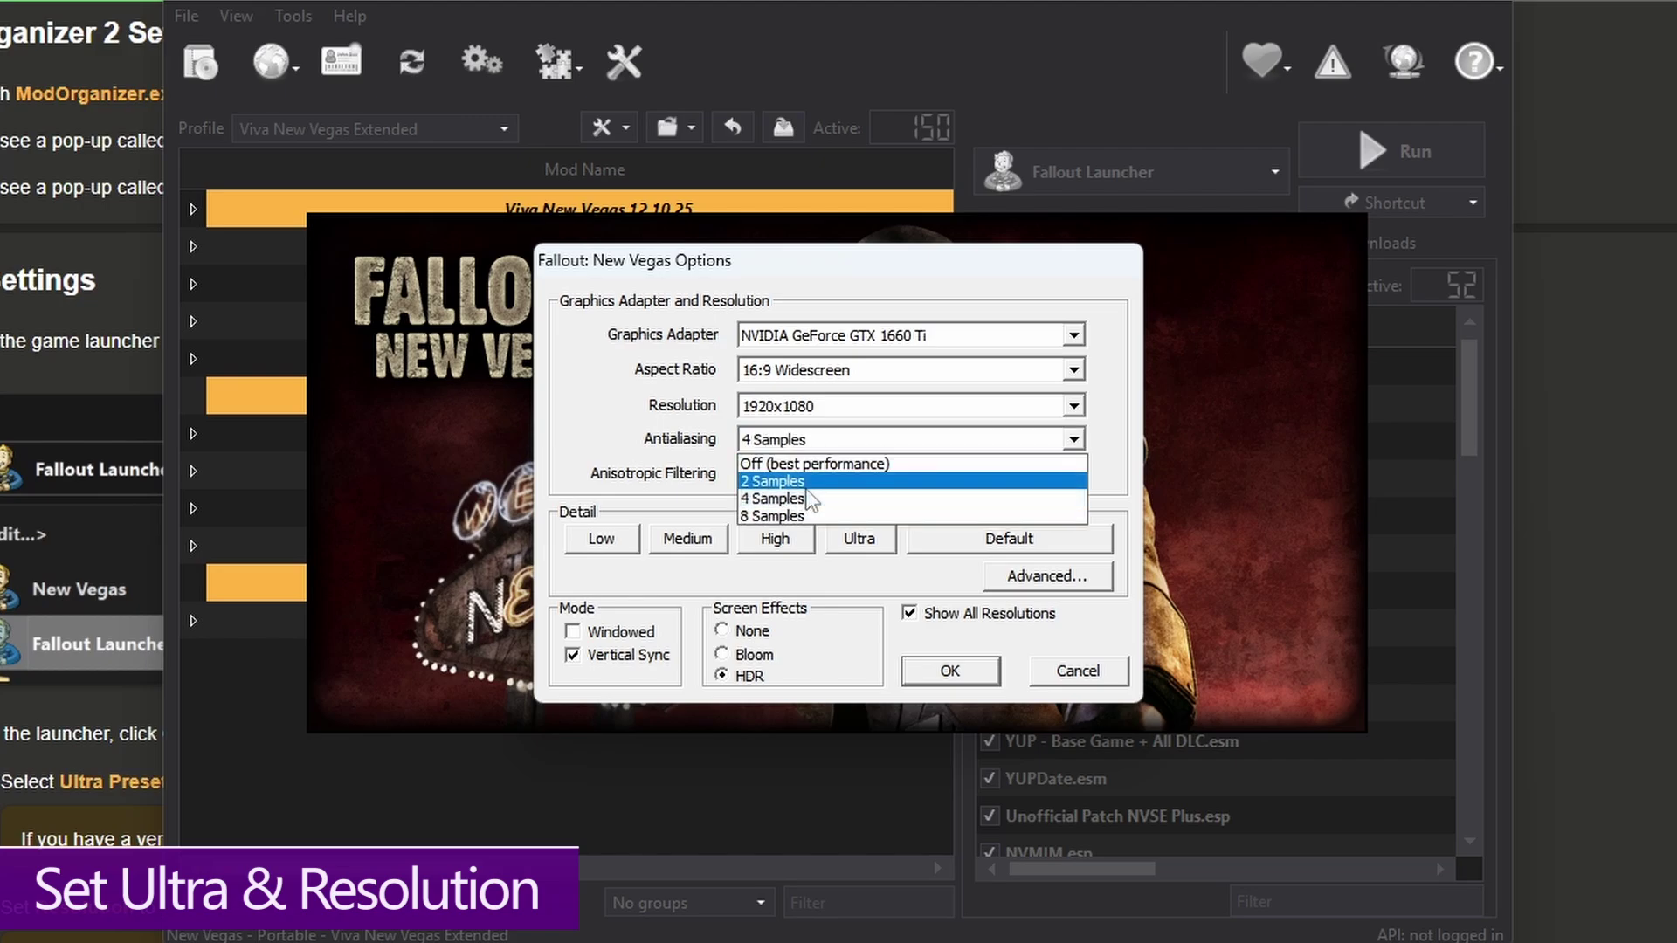
{"action": "left_click", "coordinate": [777, 515]}
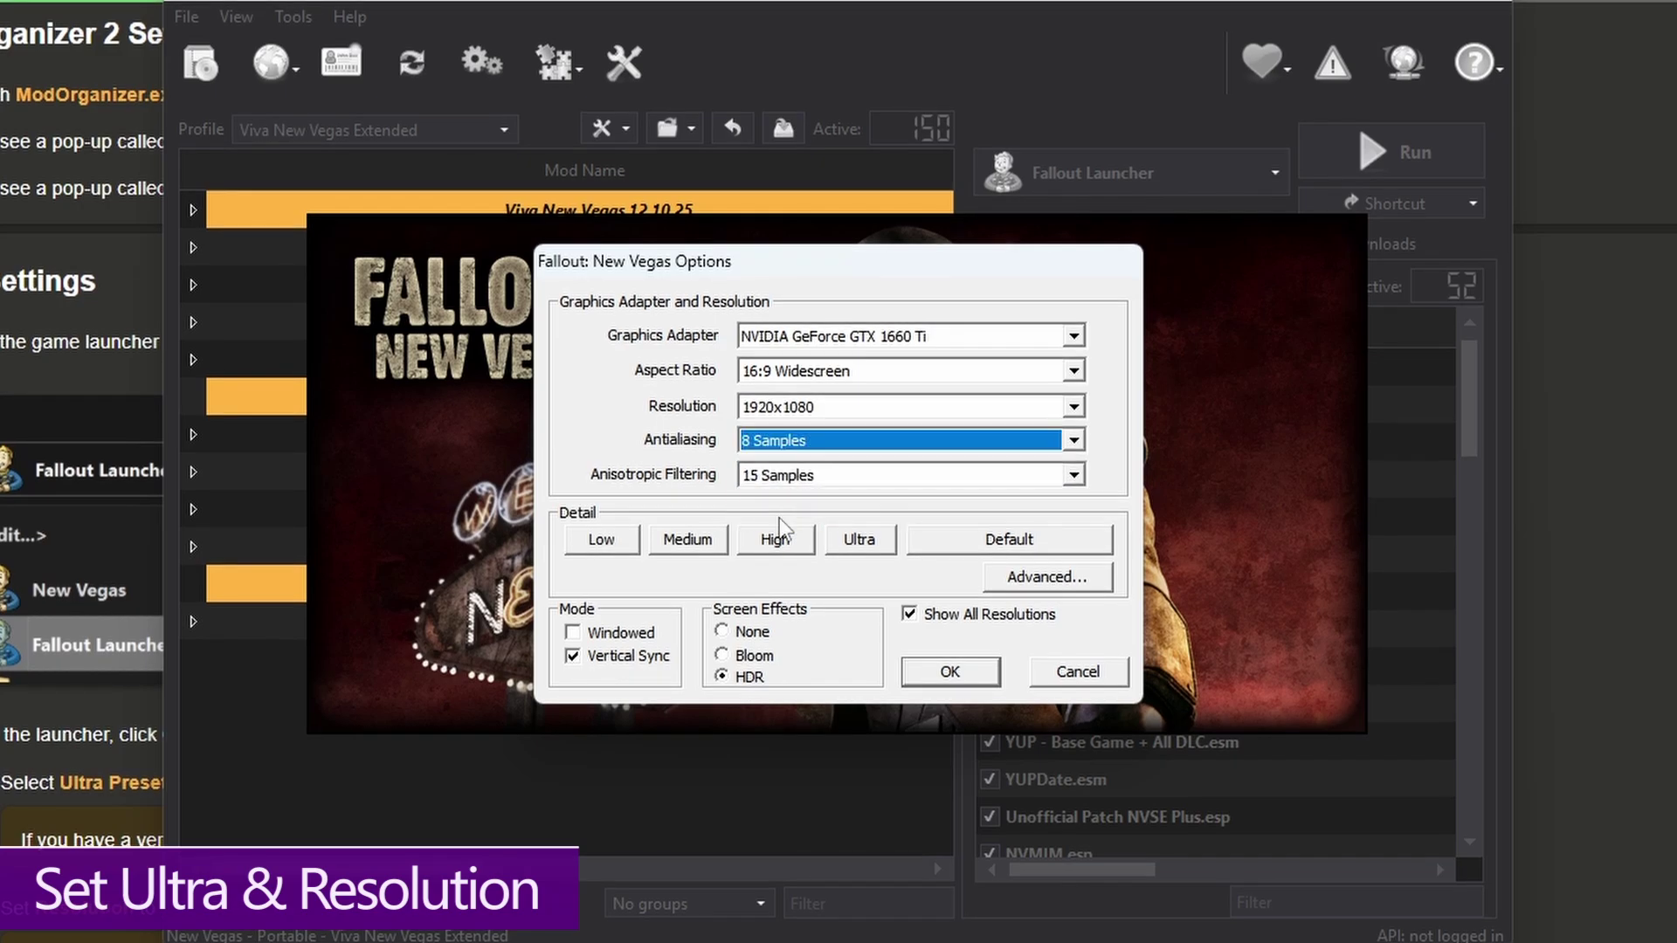
{"action": "left_click", "coordinate": [946, 679]}
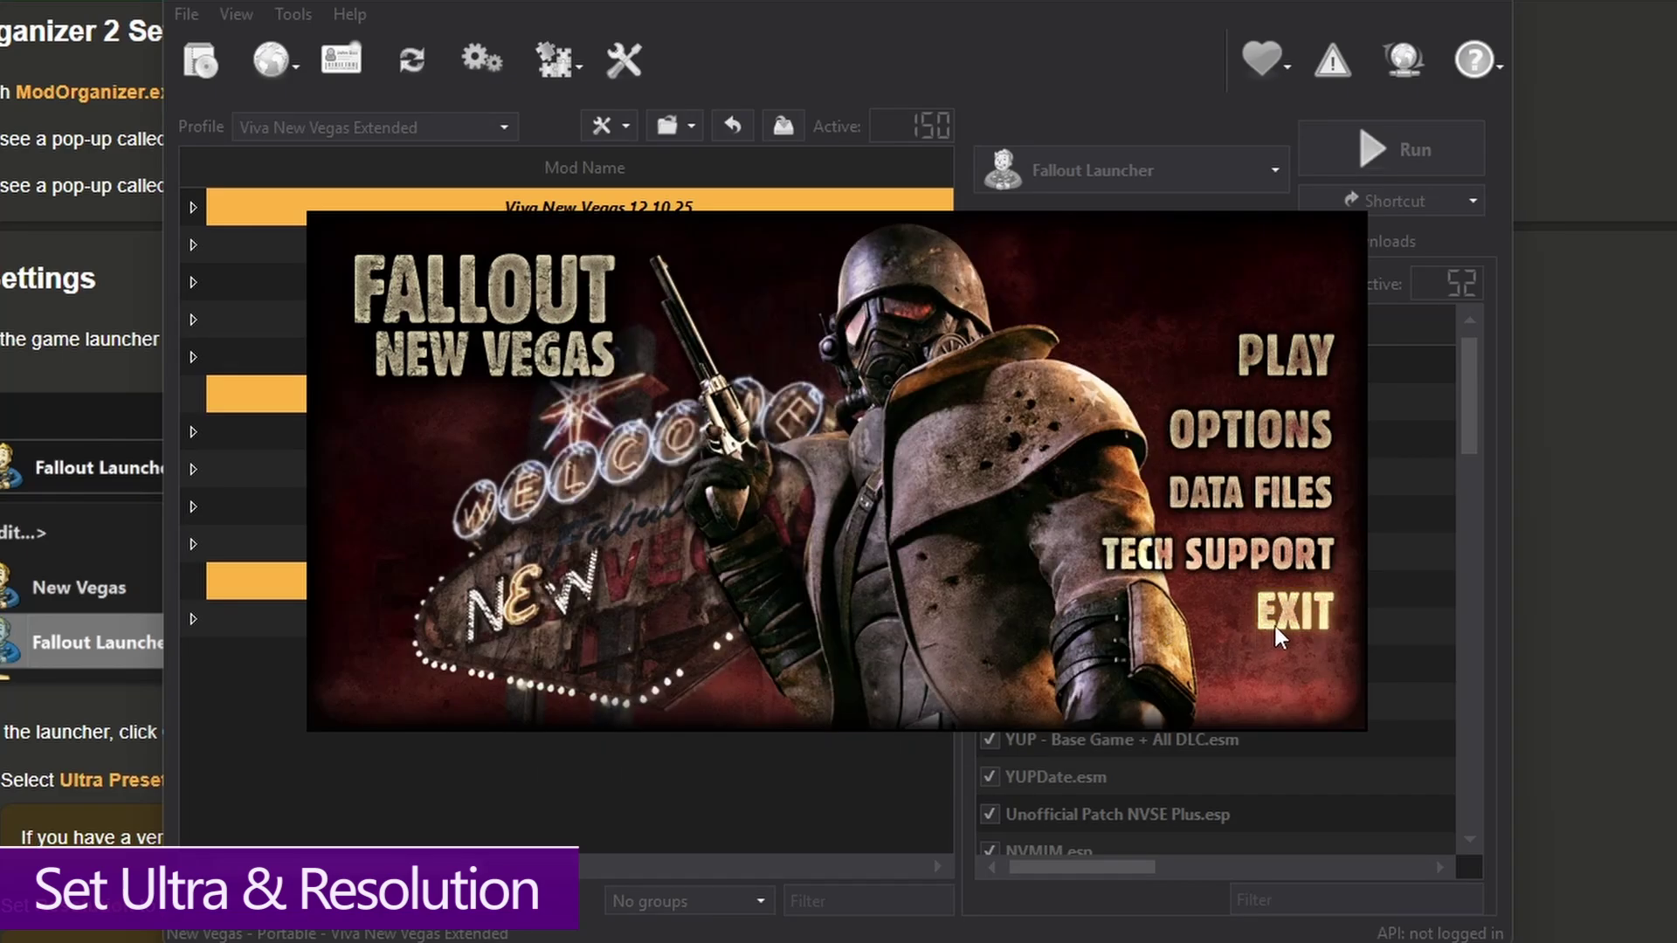
{"action": "left_click", "coordinate": [1275, 626]}
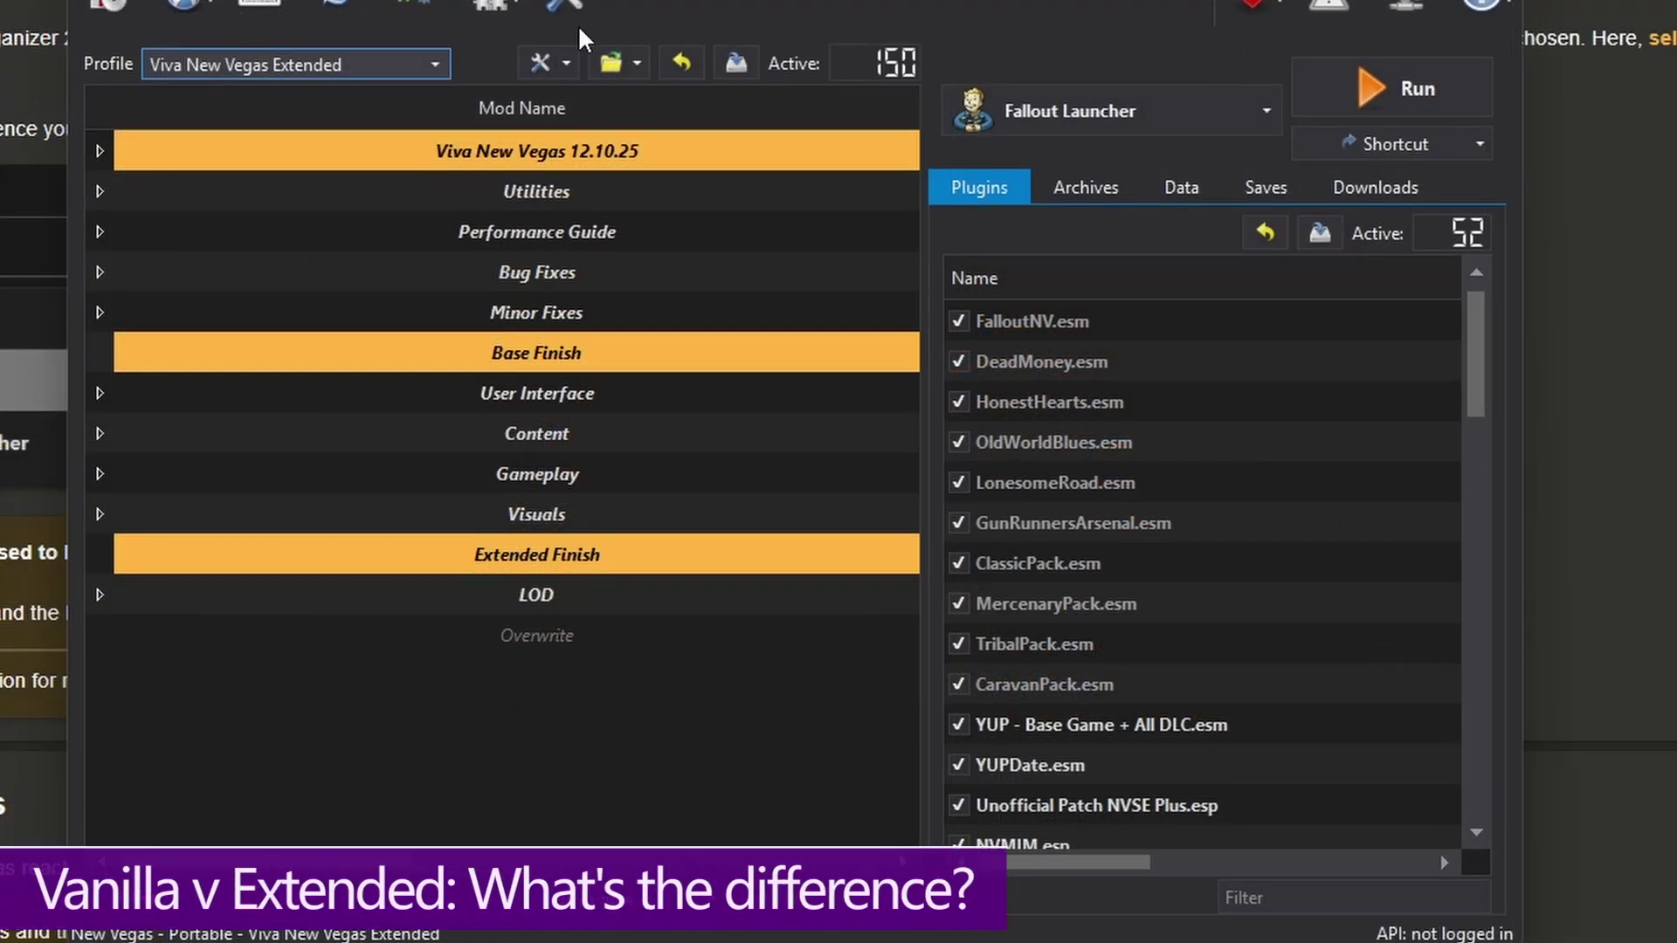
Step: Open the Profile dropdown listing Viva New Vegas and Viva New Vegas Extended
{"action": "left_click", "coordinate": [355, 59]}
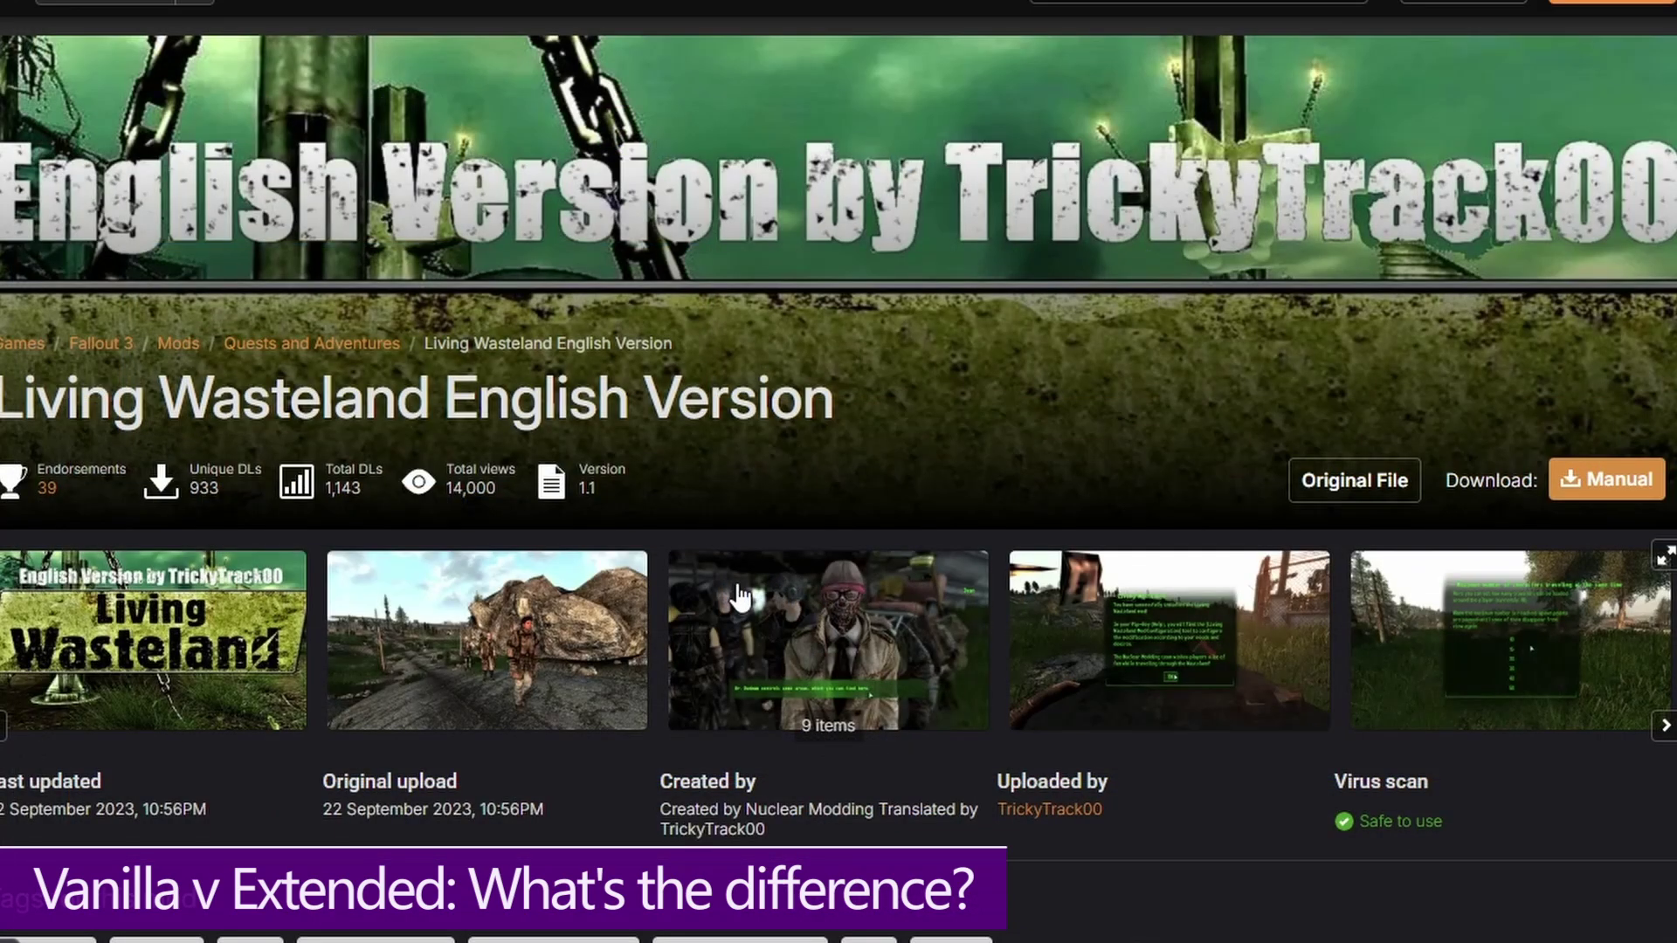
Step: Scroll the Living Wasteland English Version page down to its About section
{"action": "scroll", "coordinate": [738, 596], "scroll_direction": "down", "scroll_amount": 15}
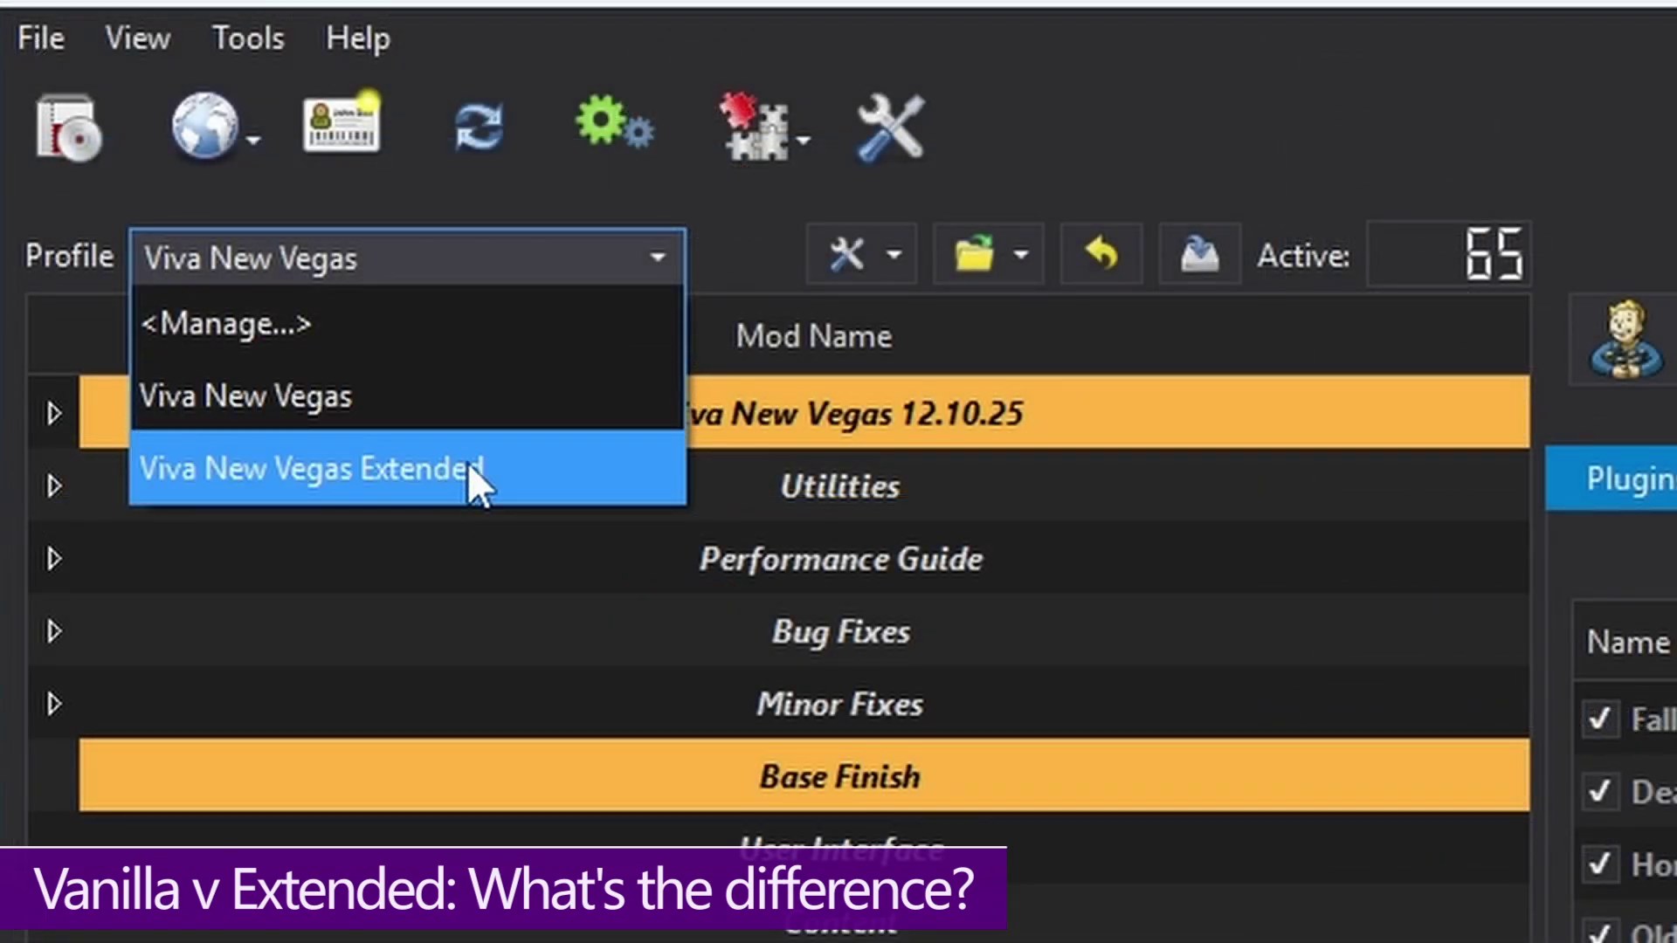
Step: Switch to Viva New Vegas Extended, sort mods by name, then restore priority order
{"action": "left_click", "coordinate": [468, 463]}
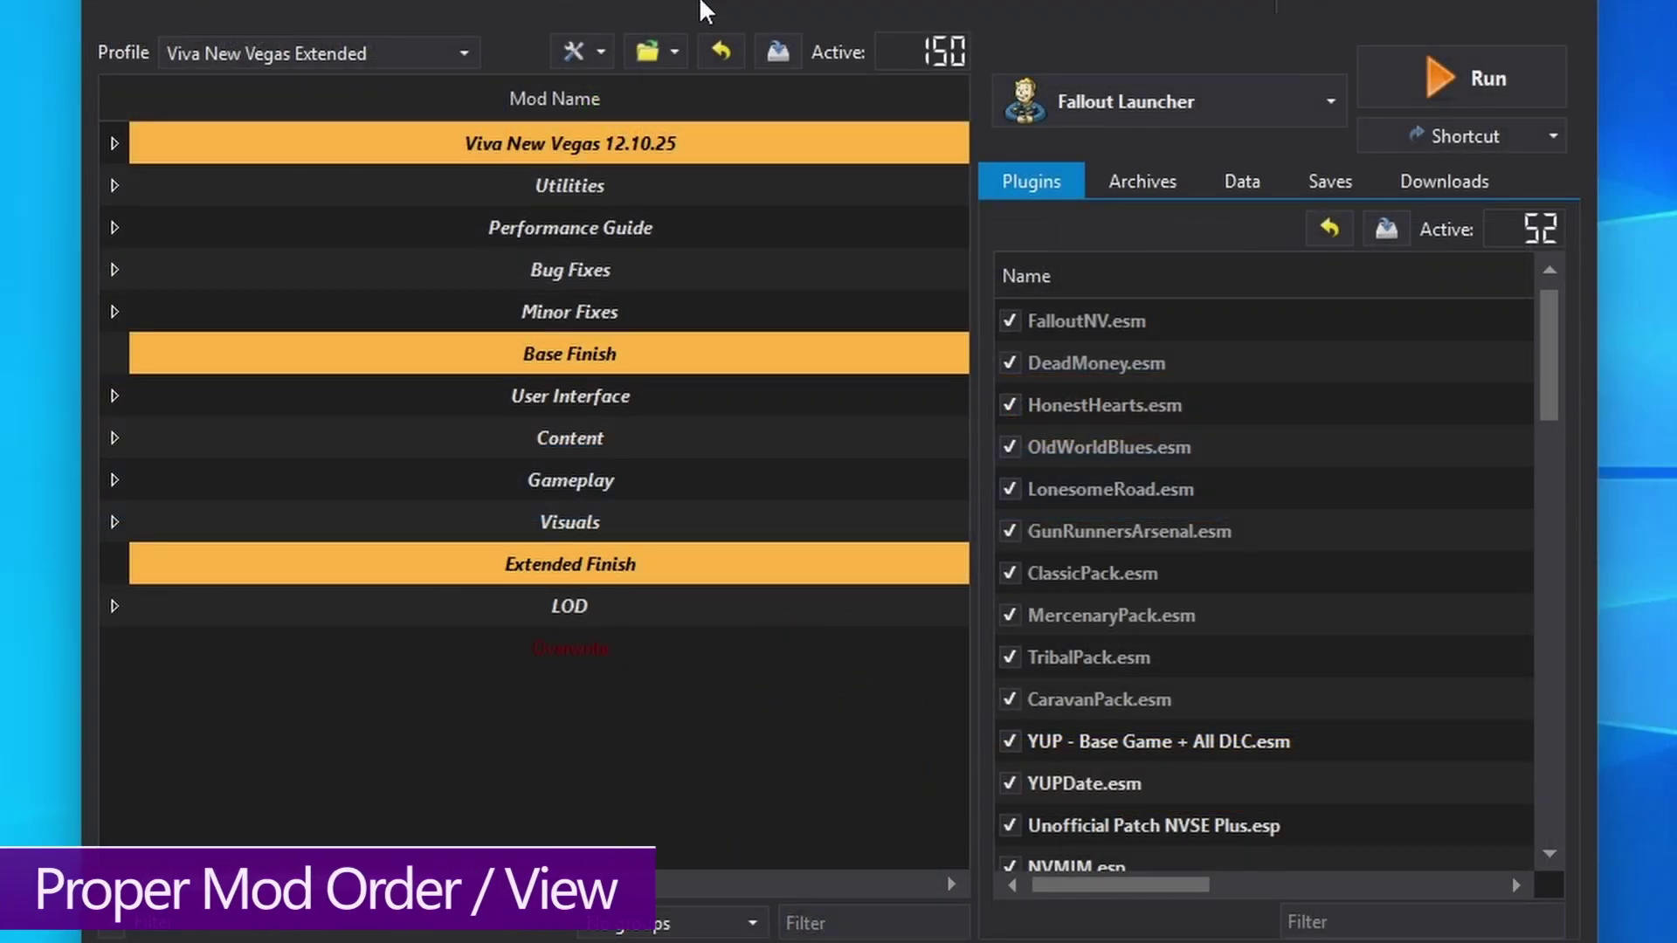
{"action": "left_click", "coordinate": [589, 99]}
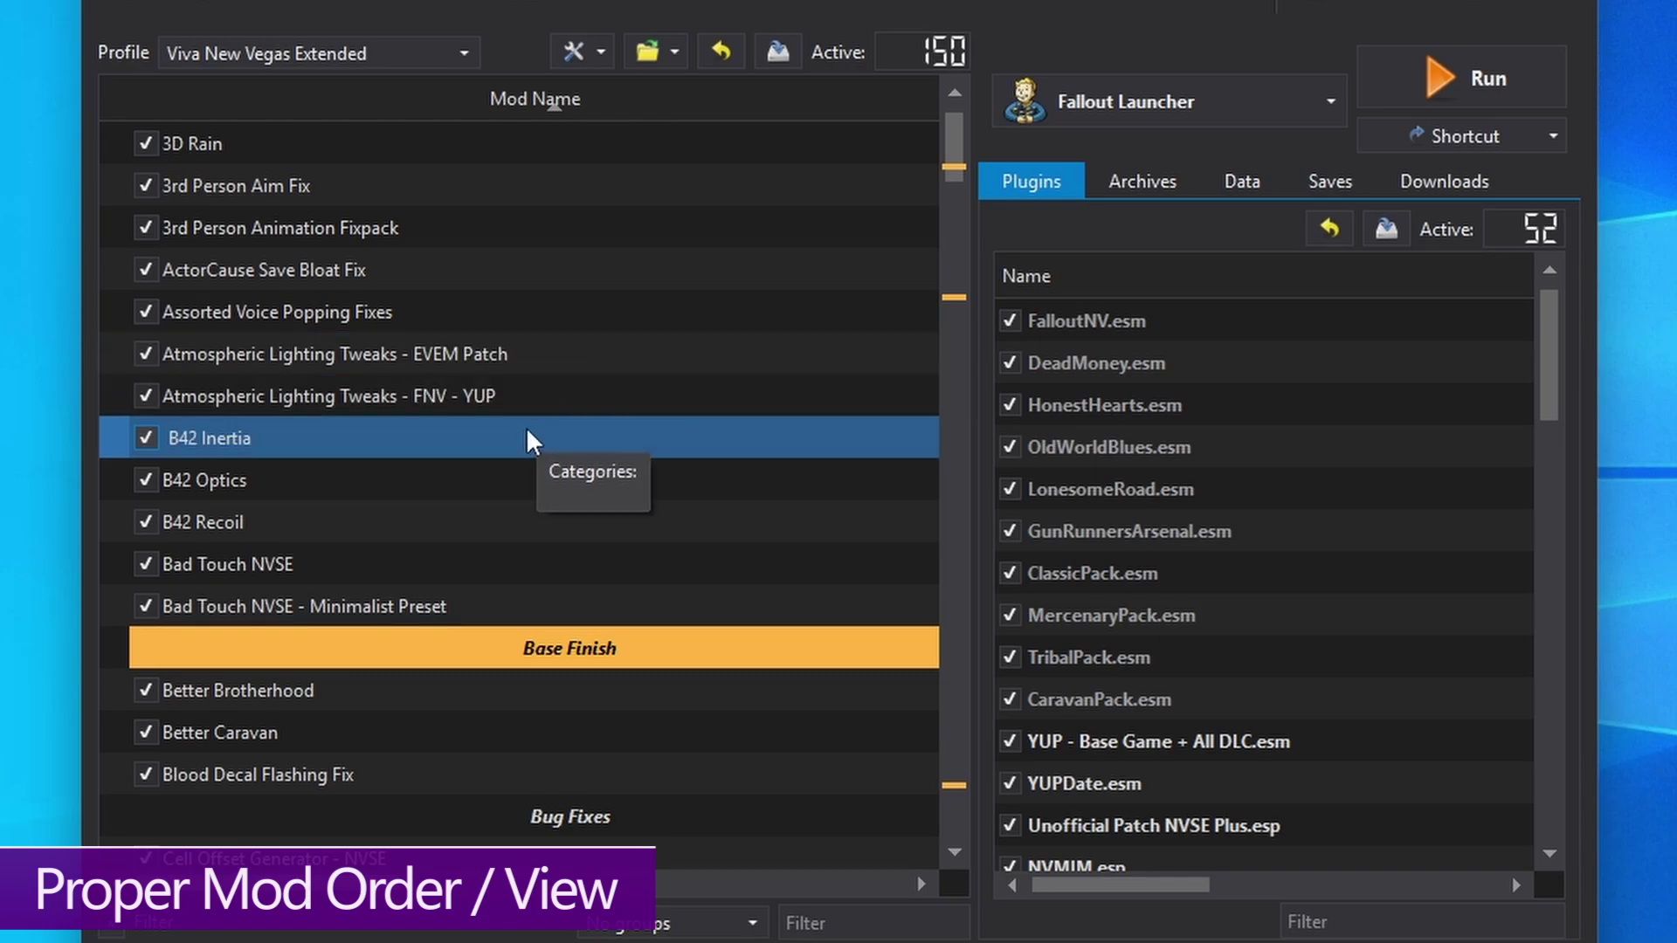
{"action": "scroll", "coordinate": [349, 884], "scroll_direction": "right", "scroll_amount": 3}
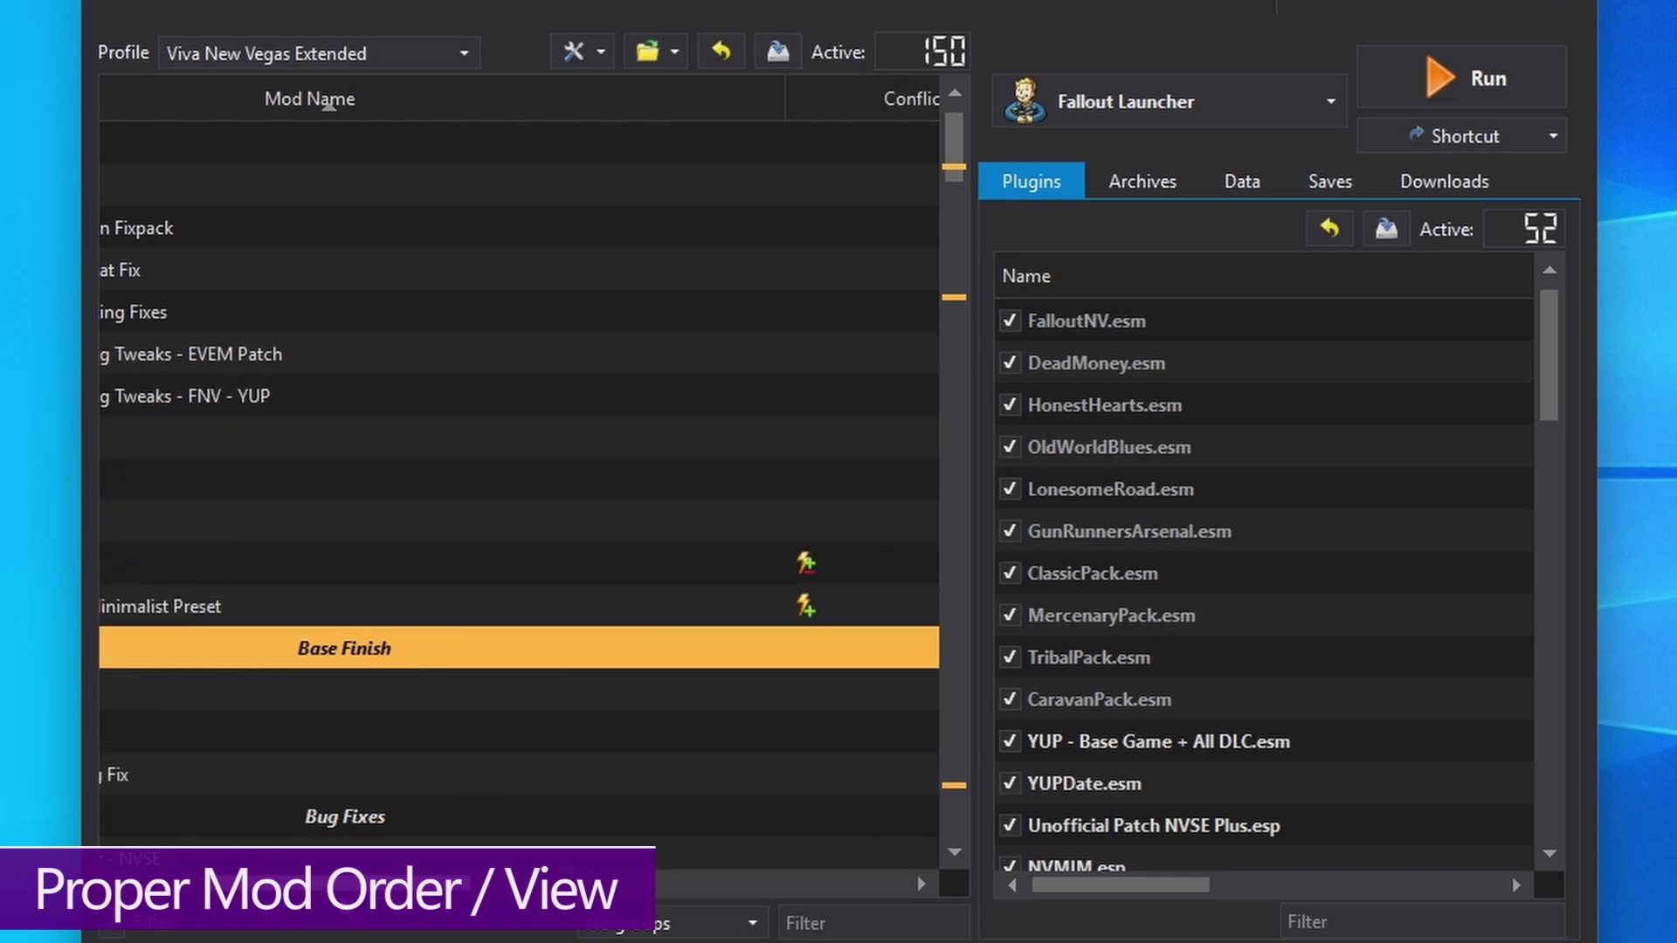
{"action": "scroll", "coordinate": [645, 884], "scroll_direction": "right", "scroll_amount": 5}
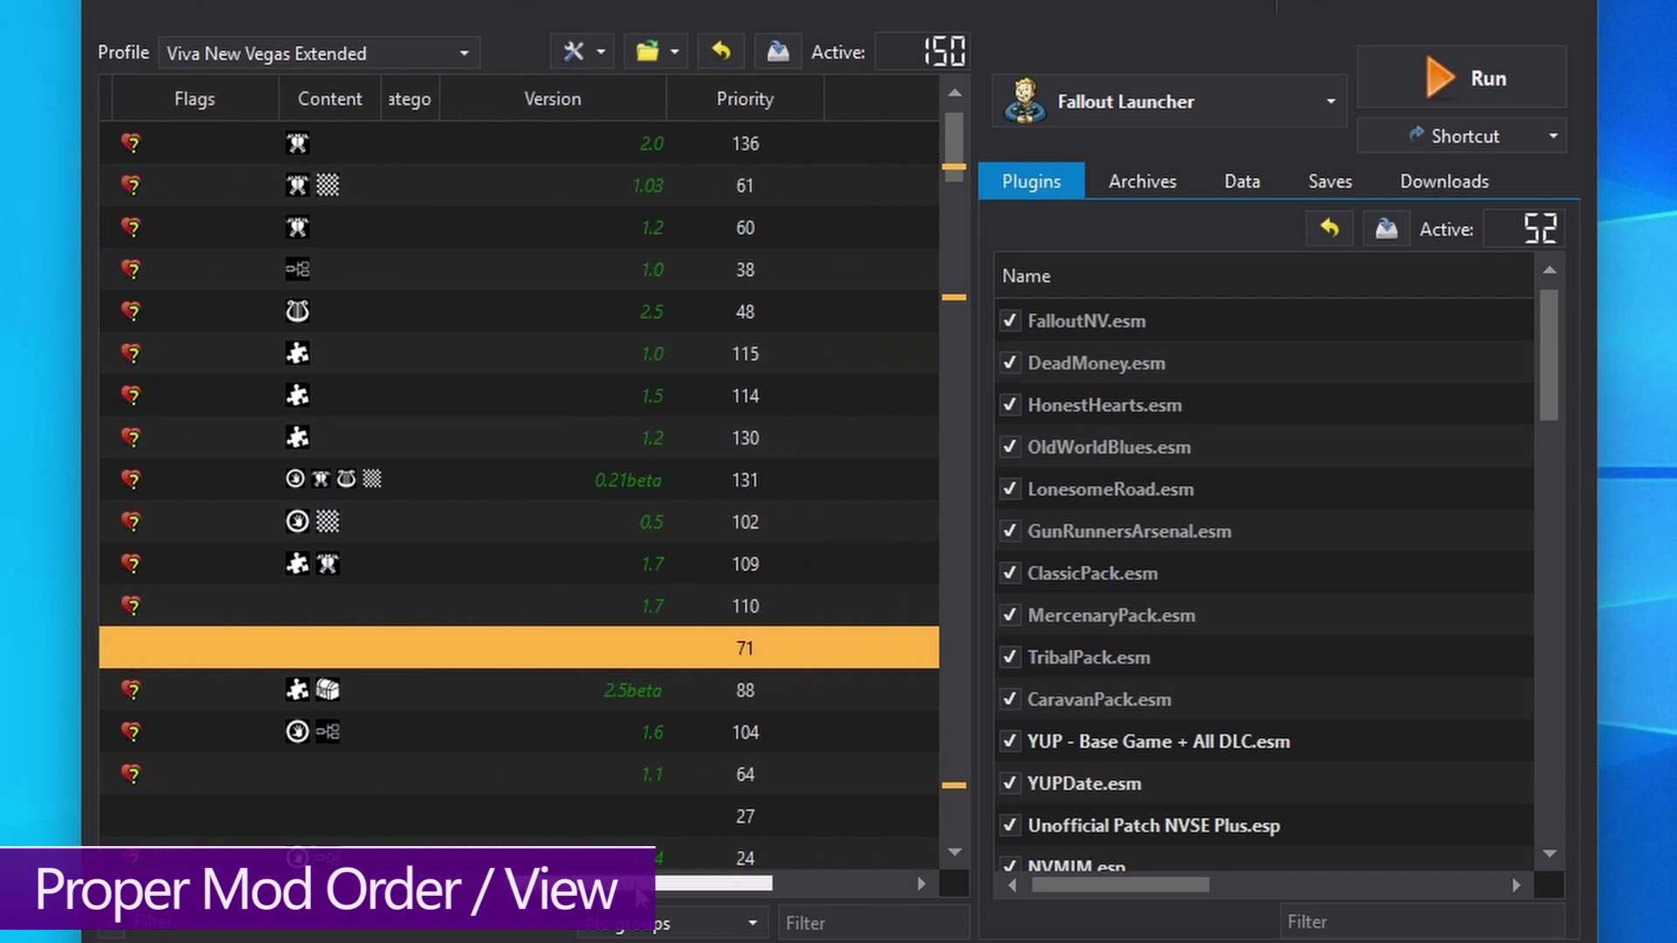
{"action": "scroll", "coordinate": [644, 883], "scroll_direction": "right", "scroll_amount": 2}
{"action": "left_click", "coordinate": [603, 102]}
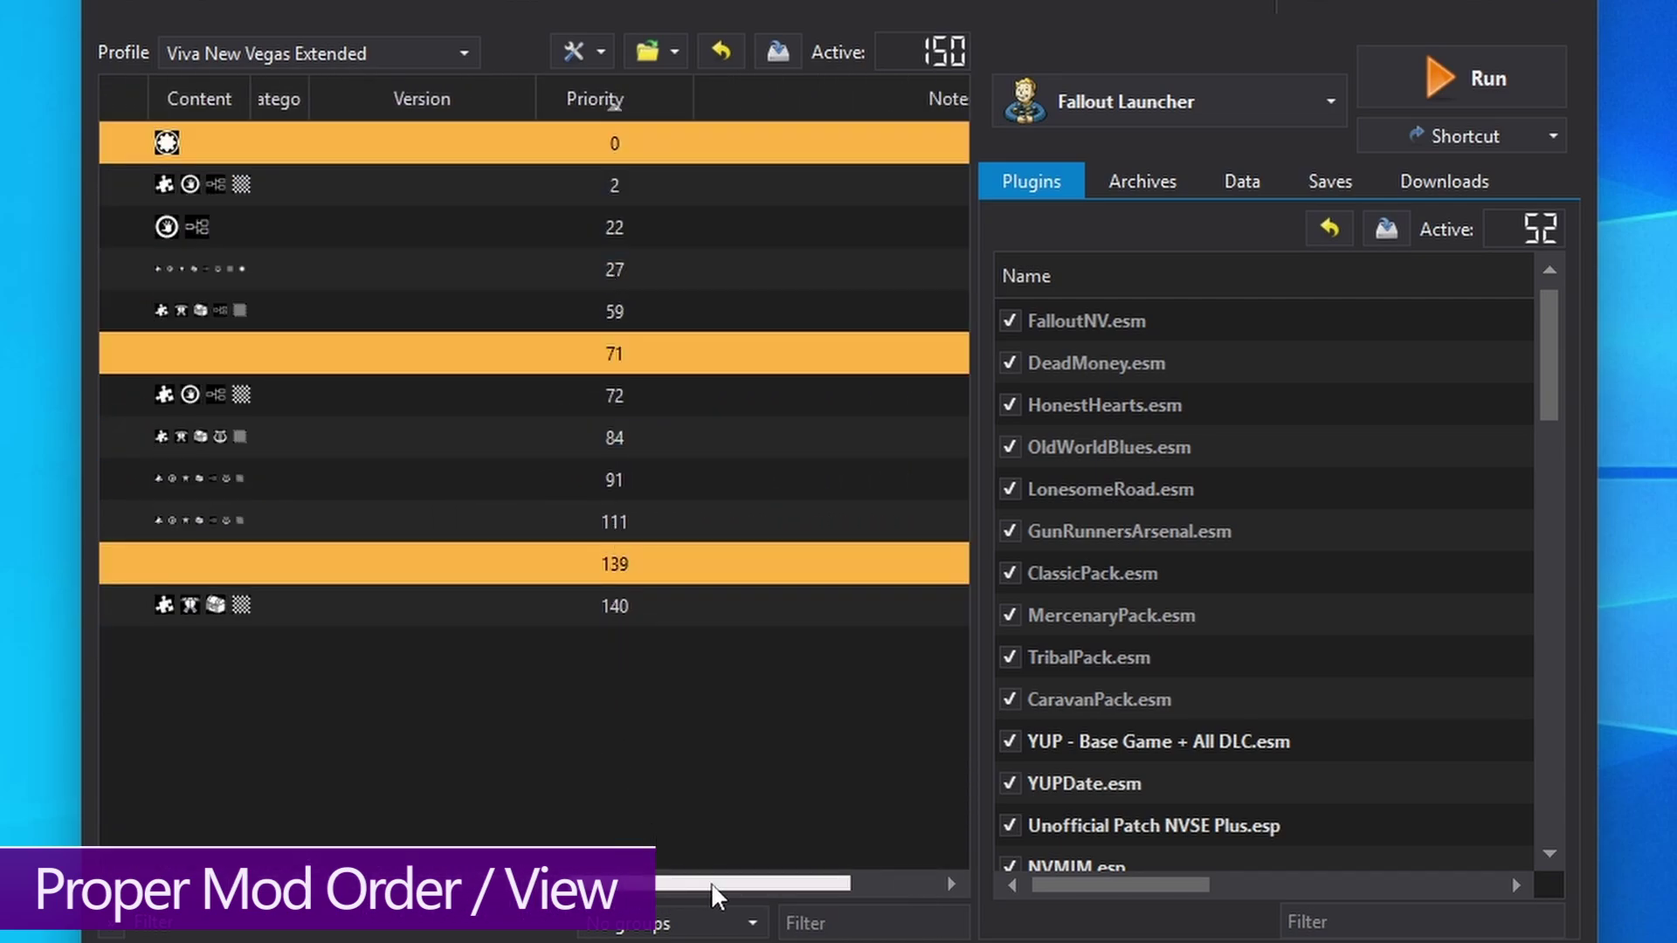
{"action": "scroll", "coordinate": [670, 882], "scroll_direction": "left", "scroll_amount": 5}
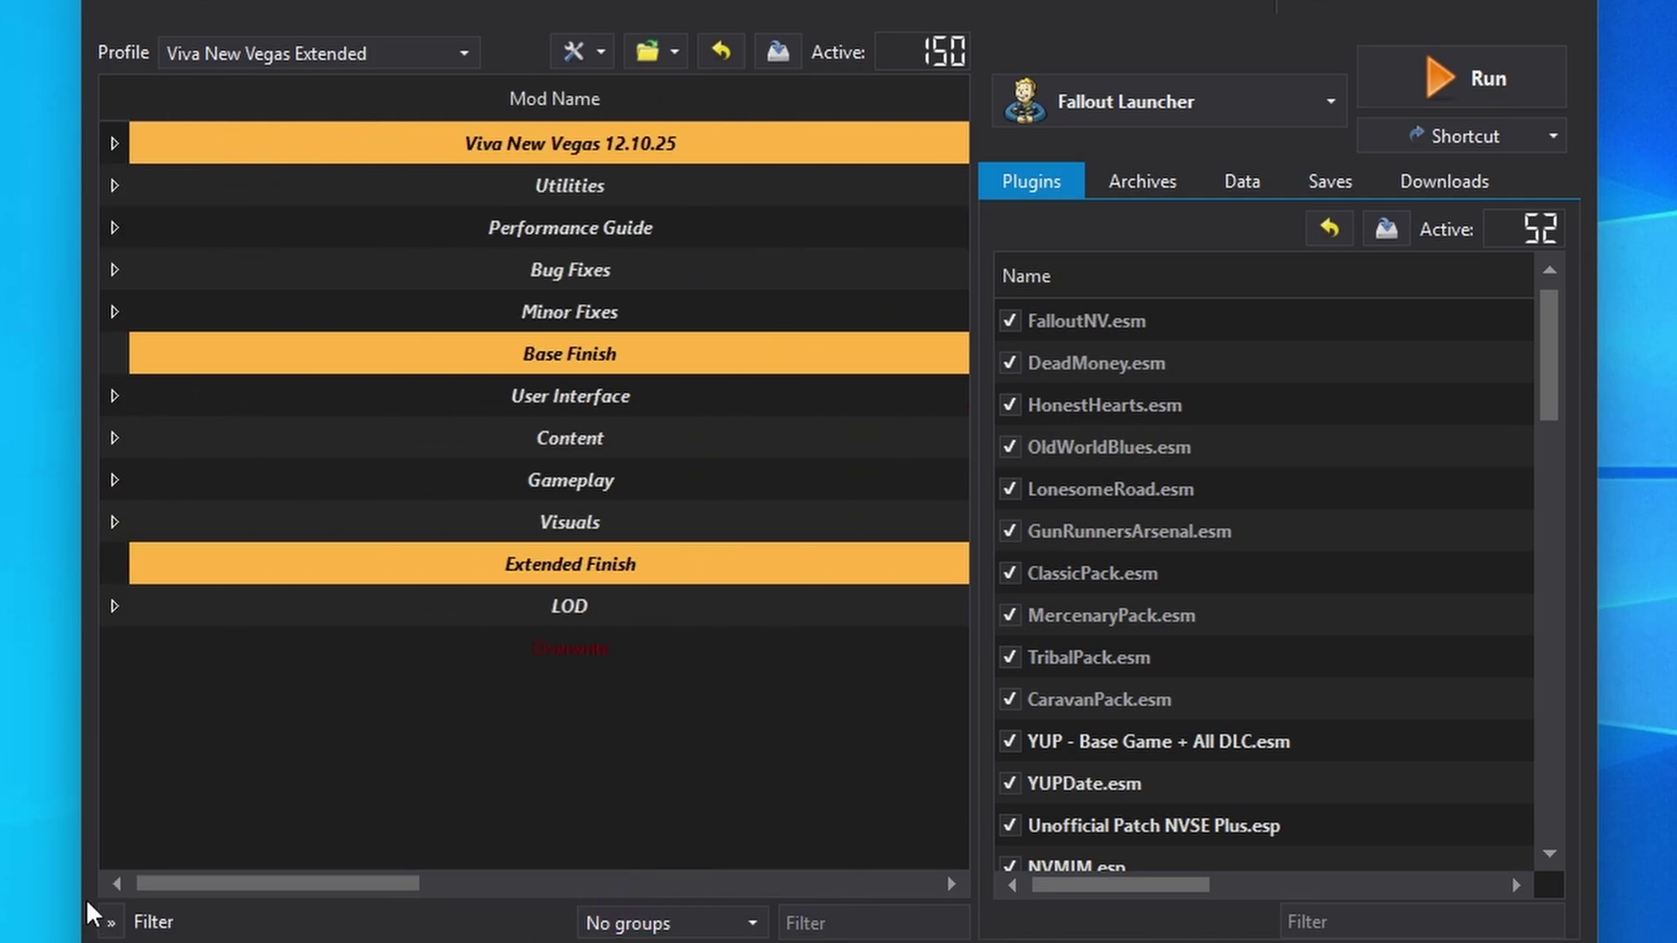
Step: Select New Vegas as the executable and create a desktop shortcut for it
{"action": "left_click", "coordinate": [1111, 98]}
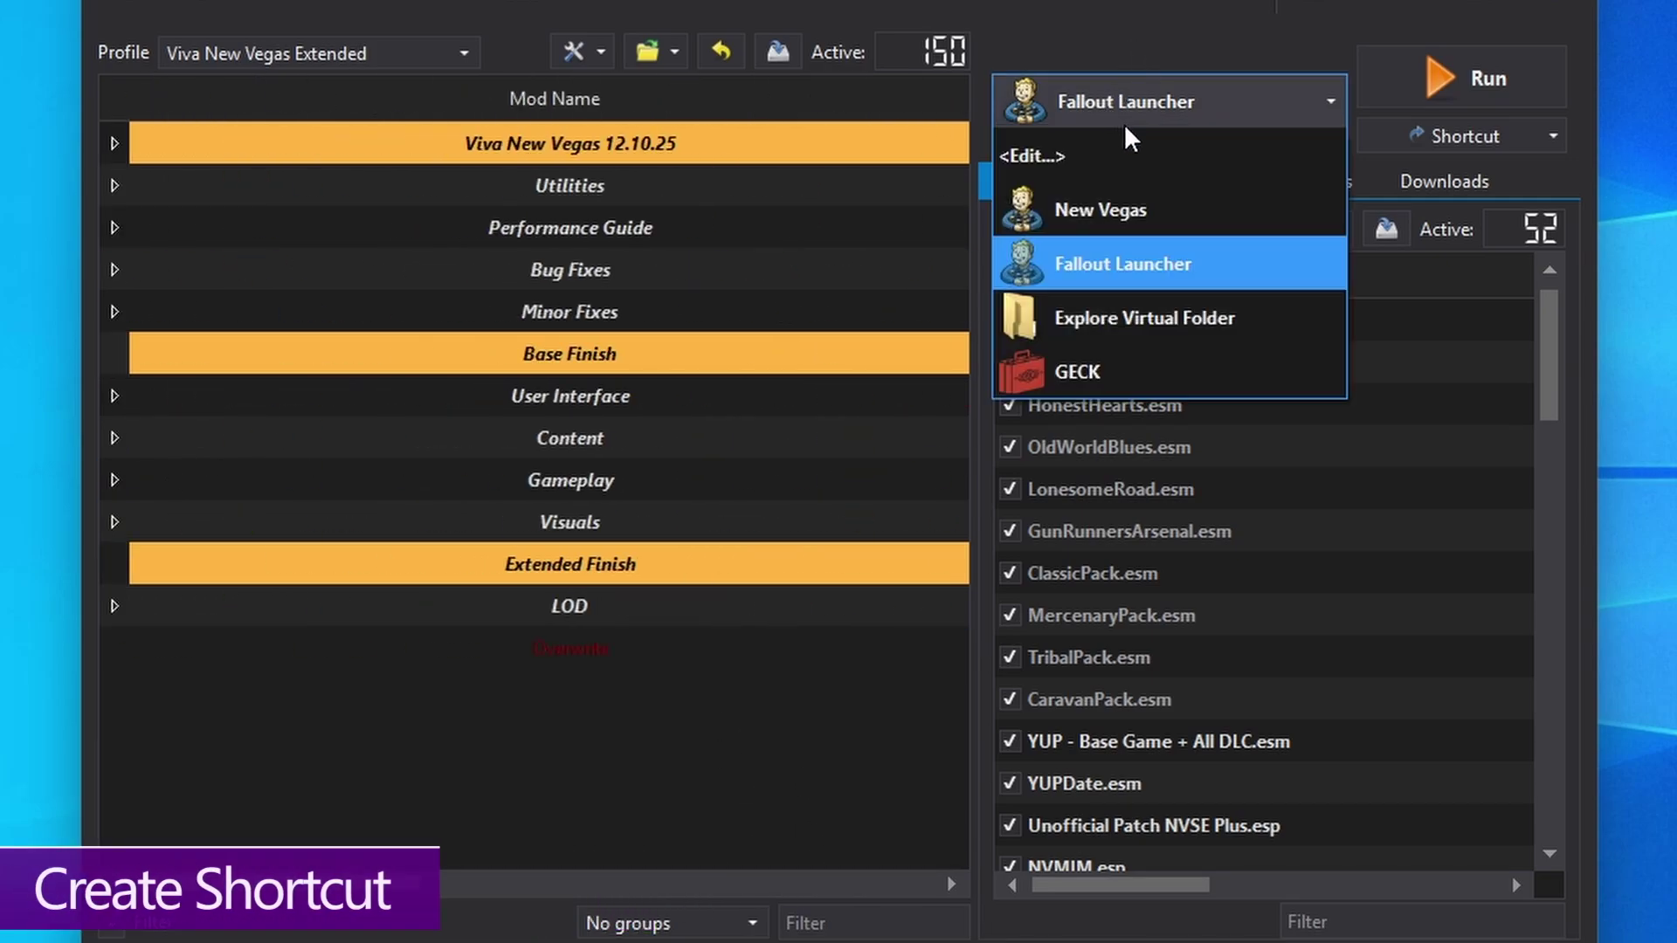
{"action": "left_click", "coordinate": [1109, 212]}
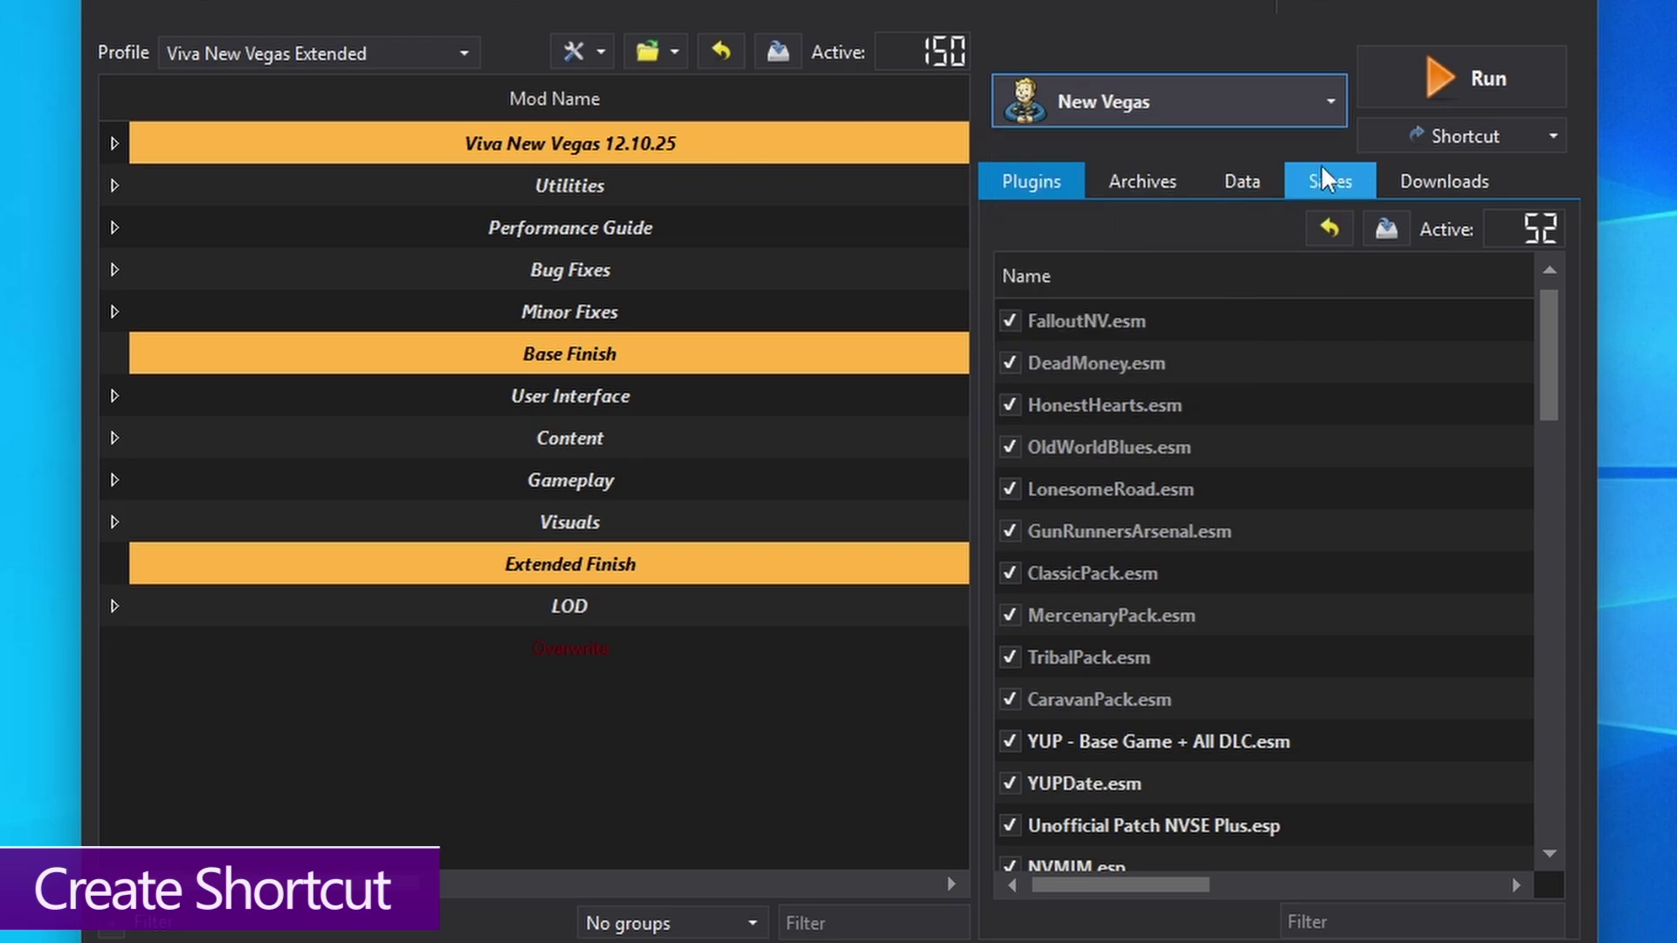
{"action": "left_click", "coordinate": [1440, 140]}
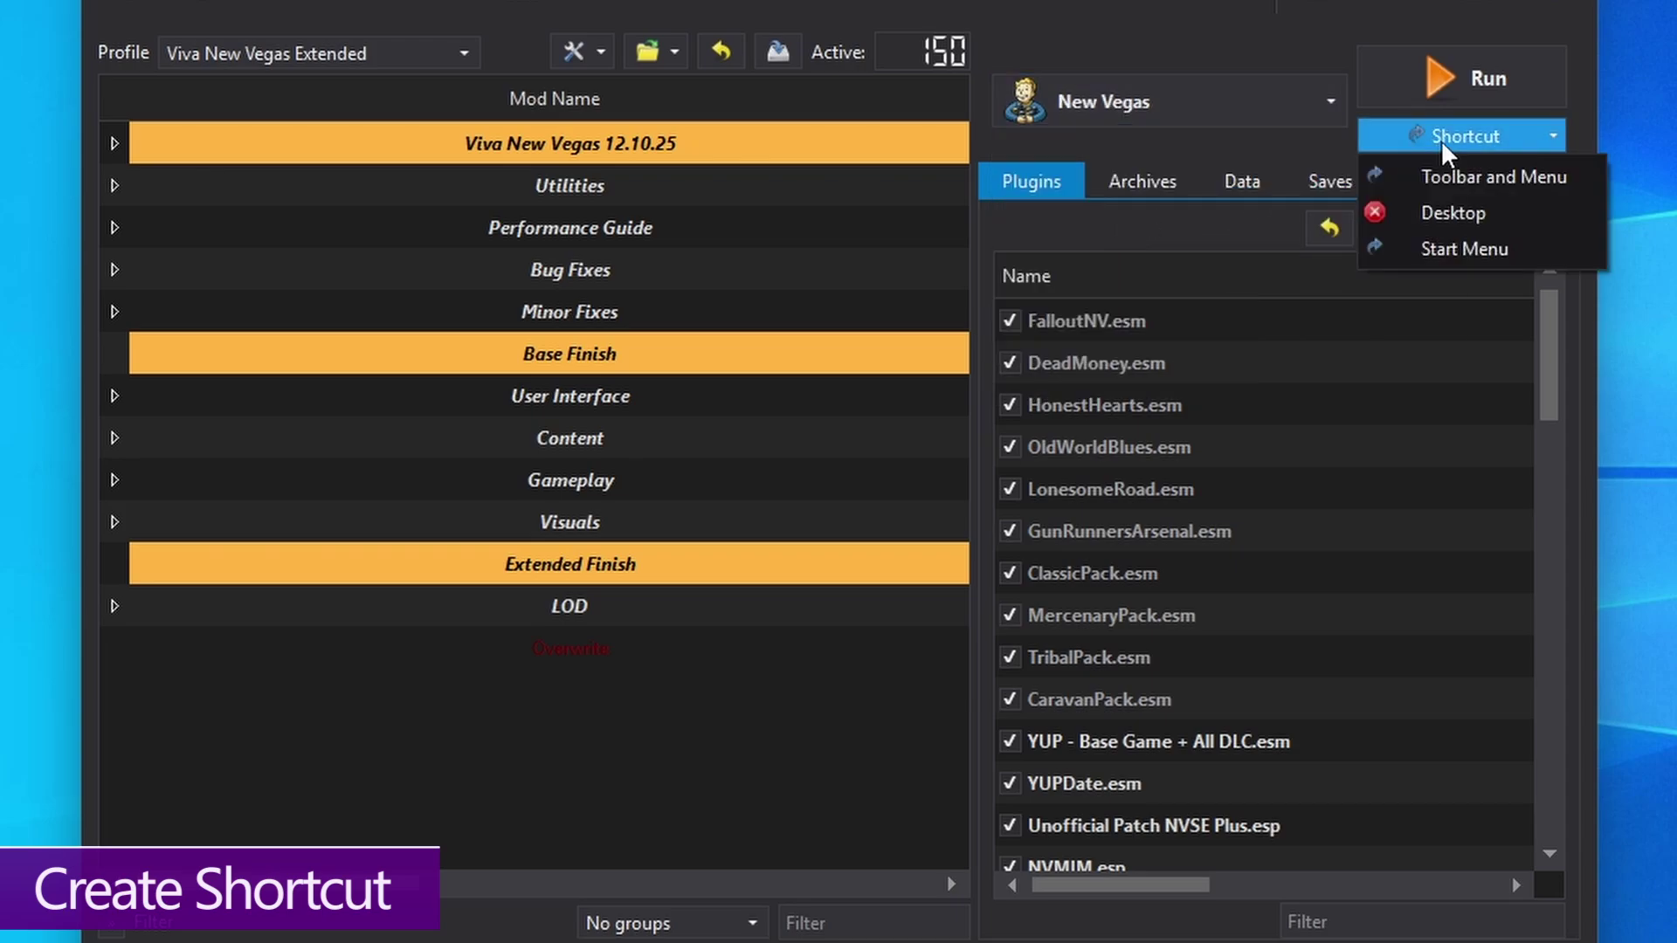
{"action": "left_click", "coordinate": [1444, 211]}
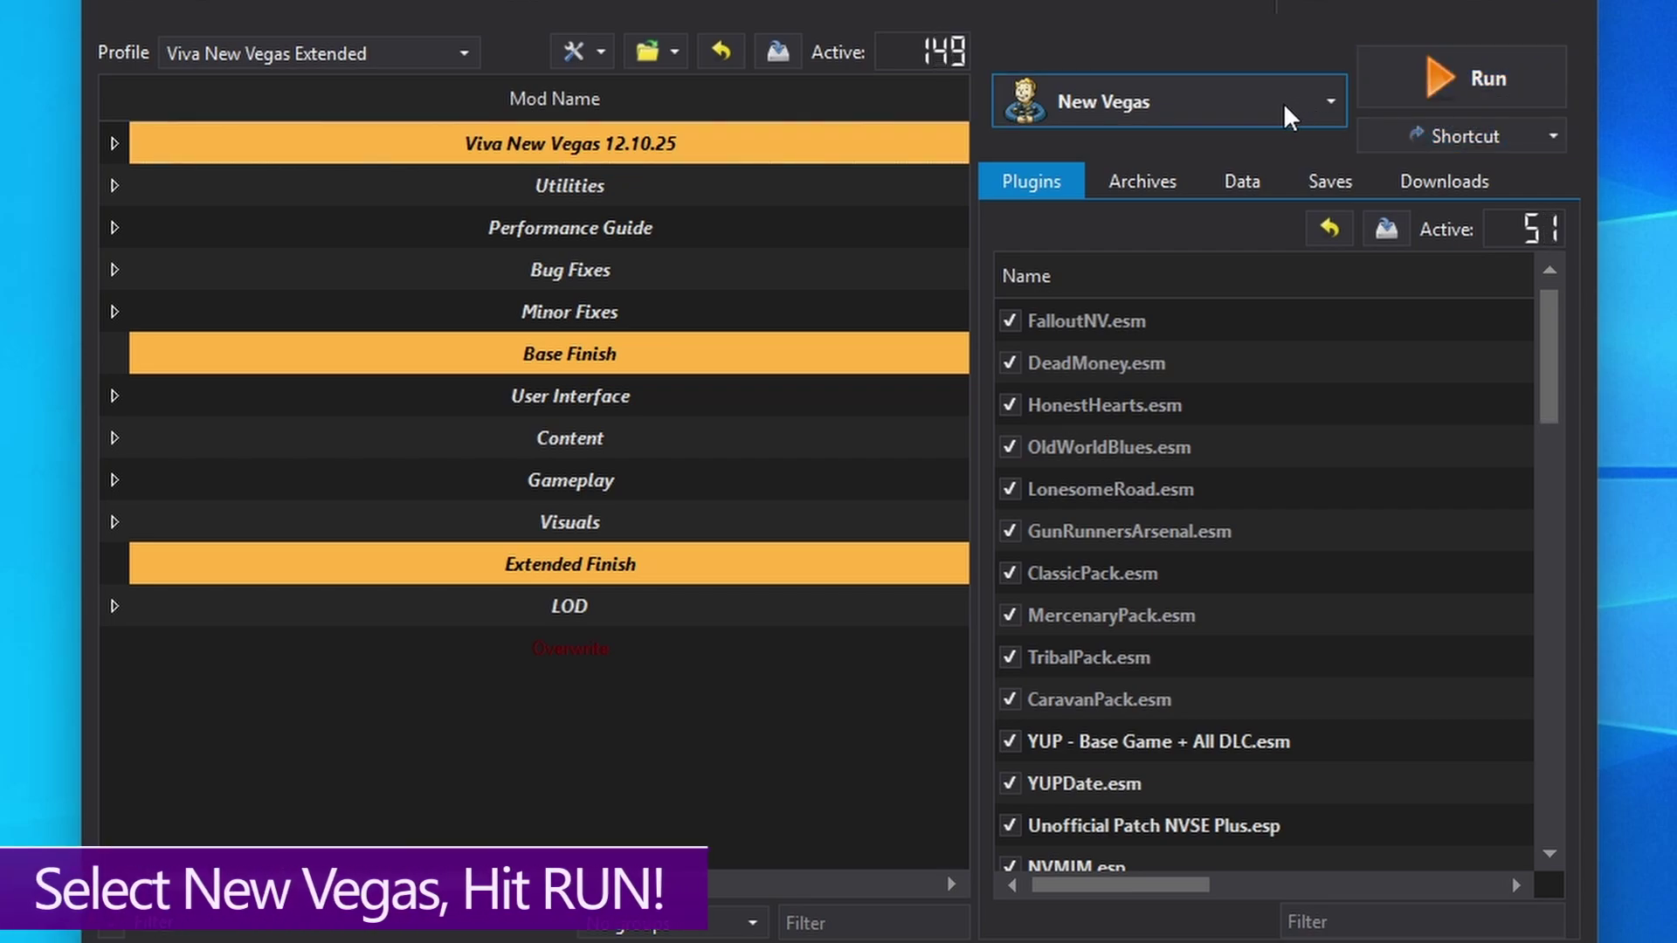
Step: Keep New Vegas selected as the executable and run the modded game
{"action": "left_click", "coordinate": [1186, 98]}
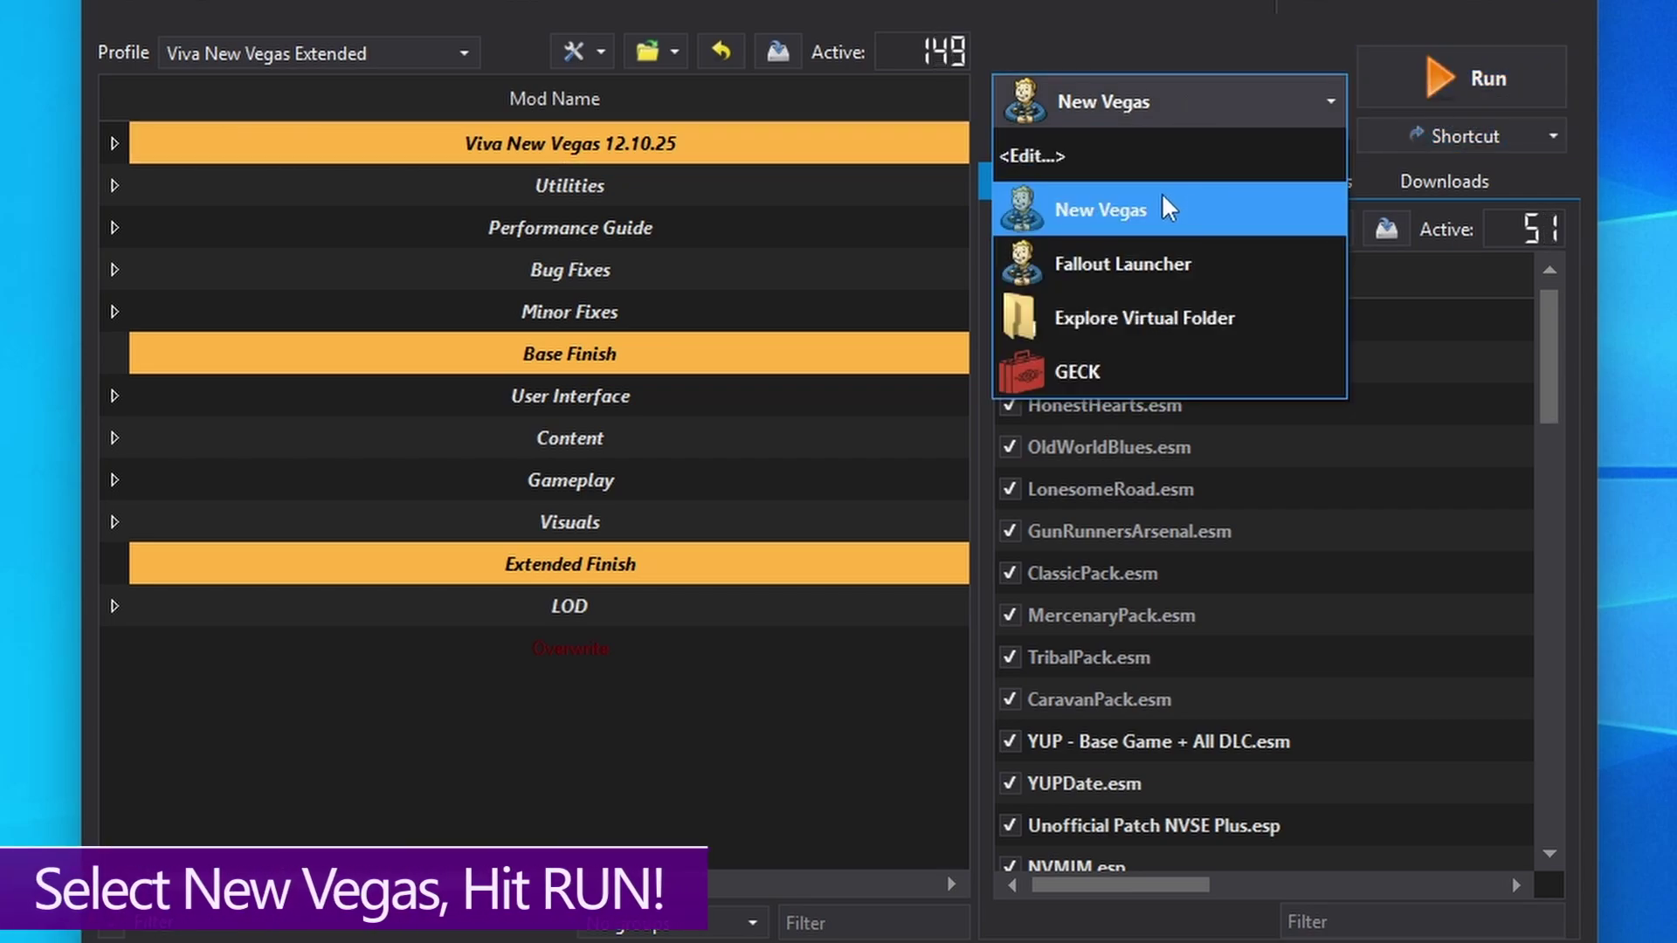
{"action": "left_click", "coordinate": [1135, 202]}
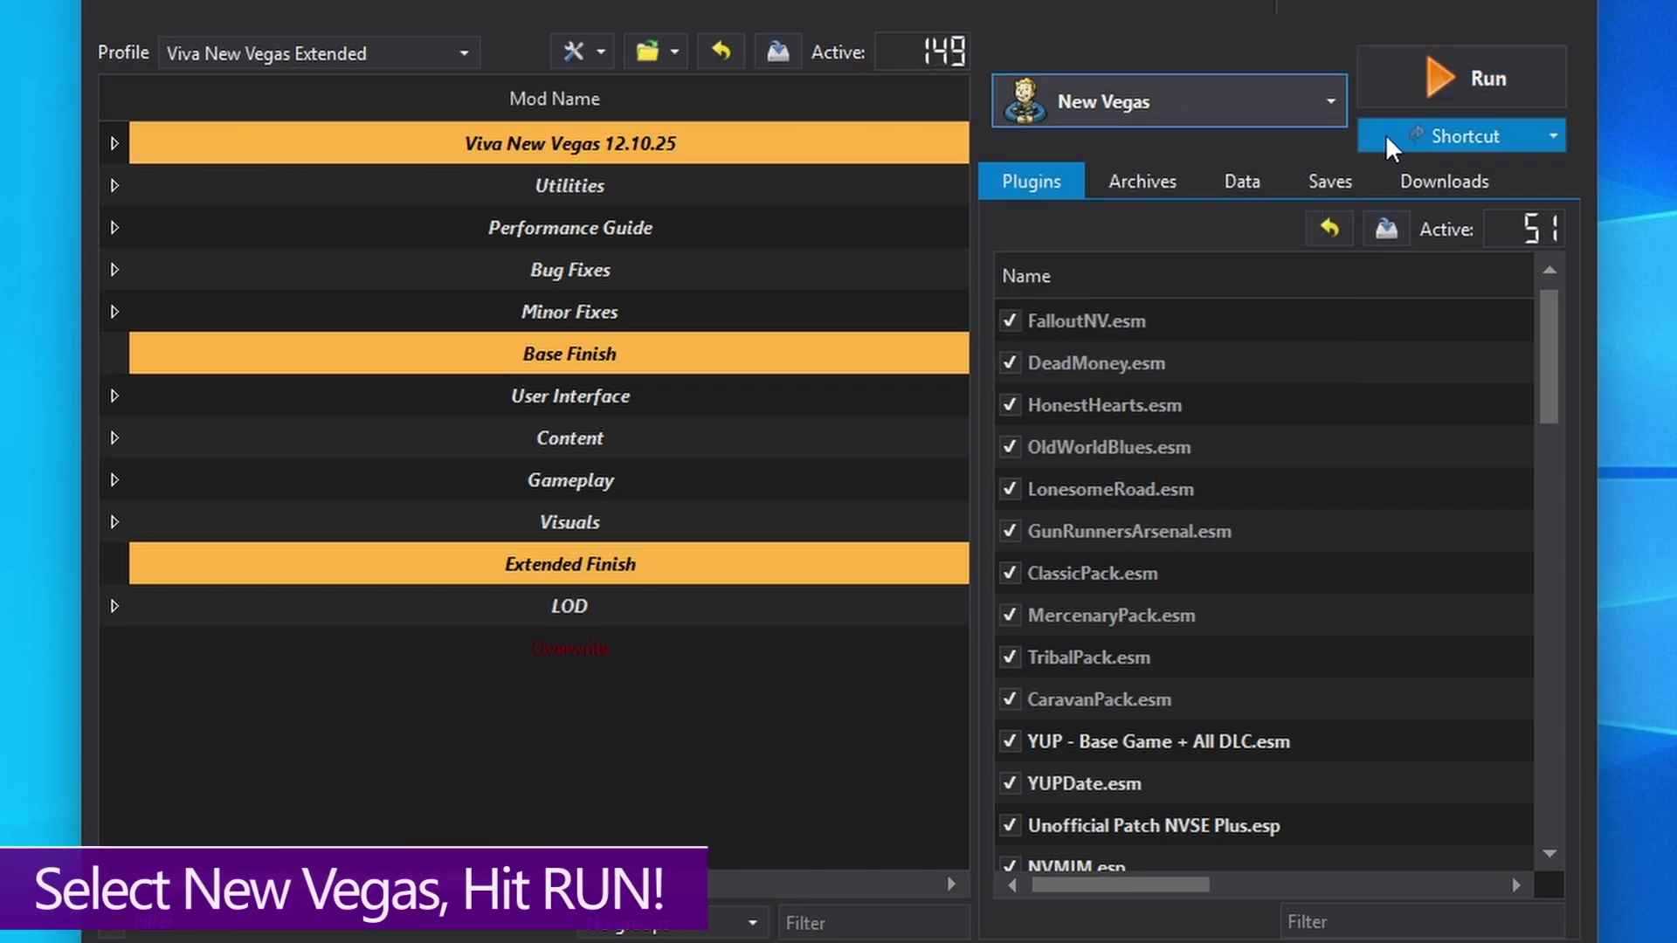
{"action": "left_click", "coordinate": [1423, 87]}
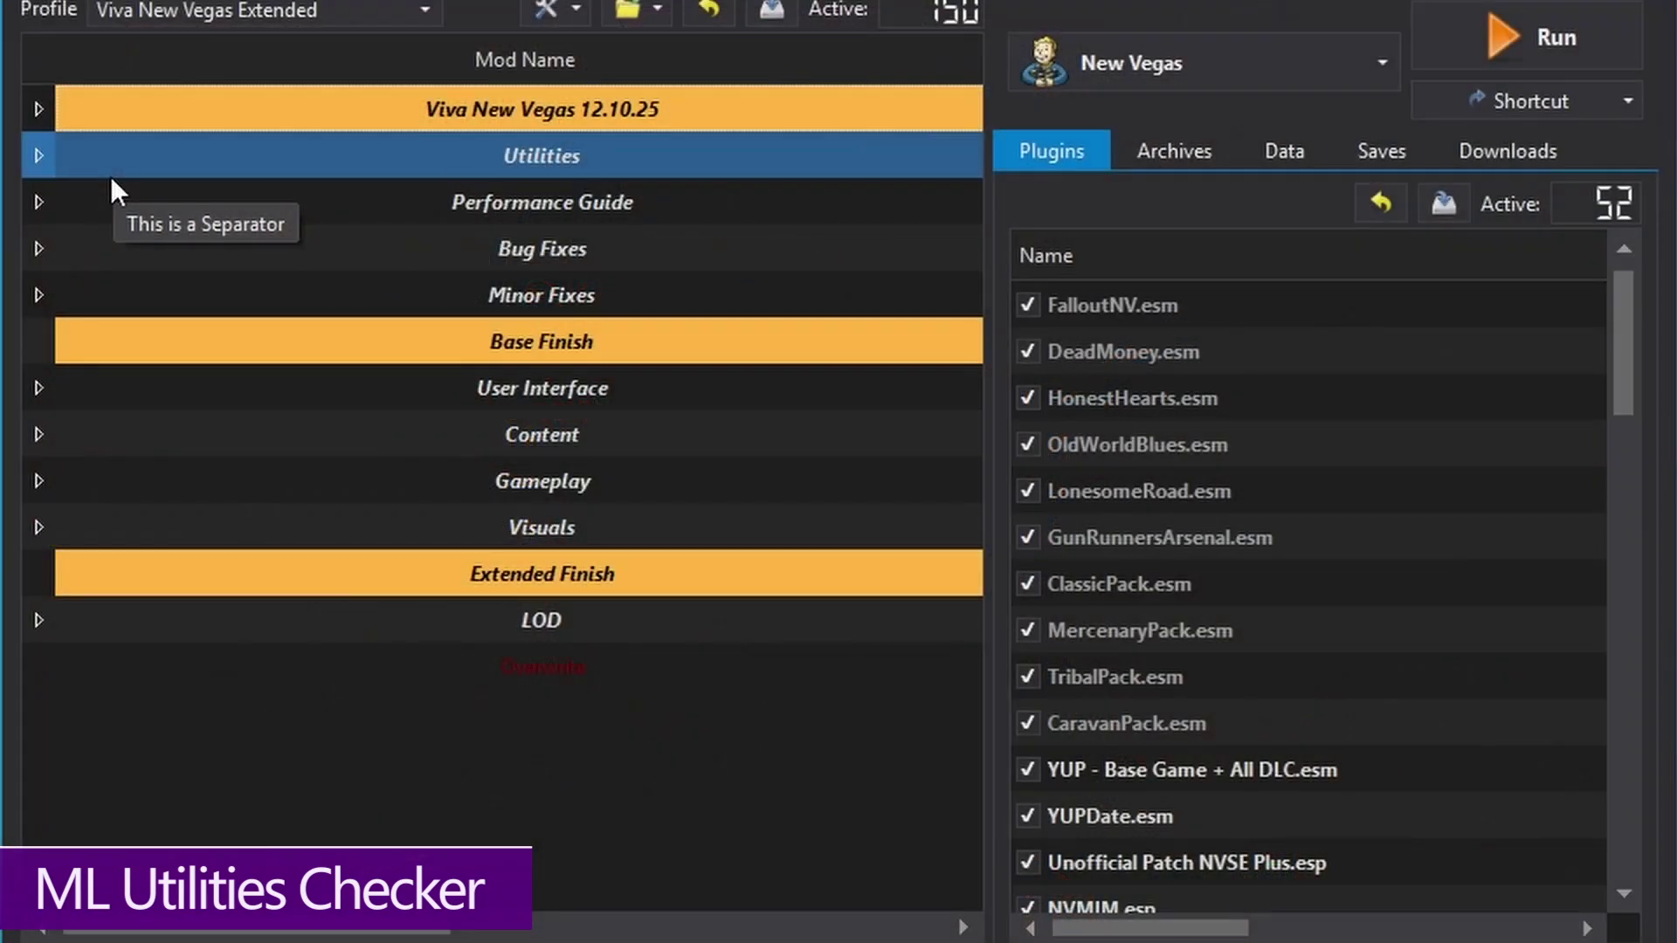
Step: Expand the Utilities separator and untick ML Utilities Checker, leaving 149 mods active
{"action": "left_click", "coordinate": [38, 155]}
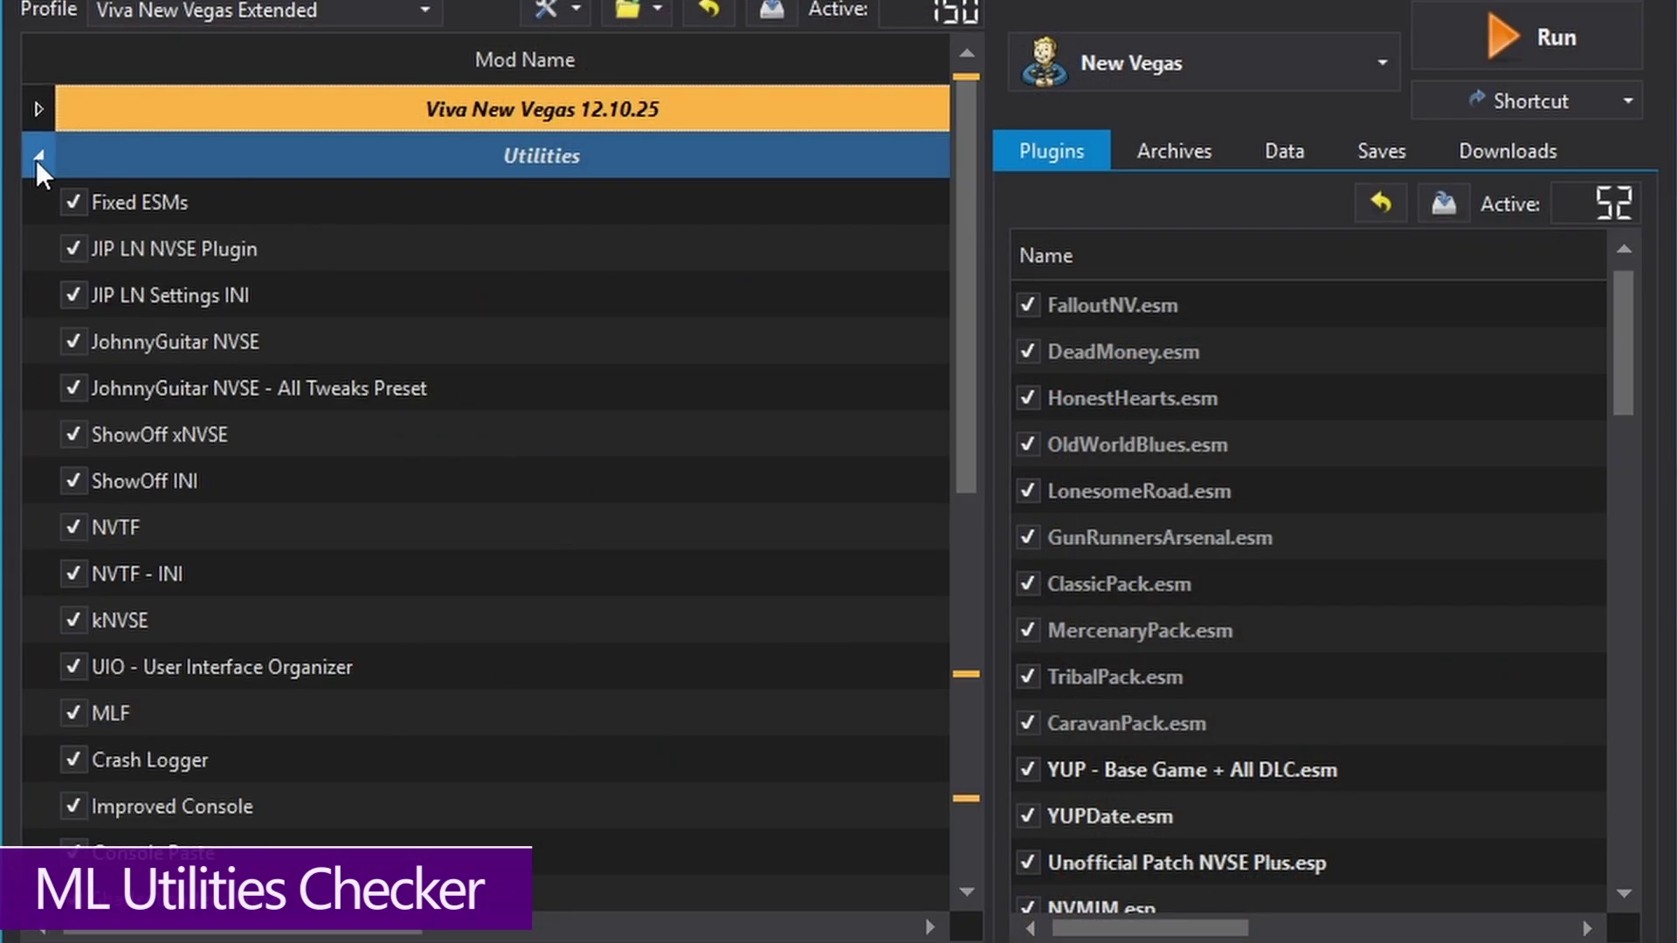
{"action": "scroll", "coordinate": [337, 594], "scroll_direction": "down", "scroll_amount": 3}
{"action": "left_click", "coordinate": [119, 636]}
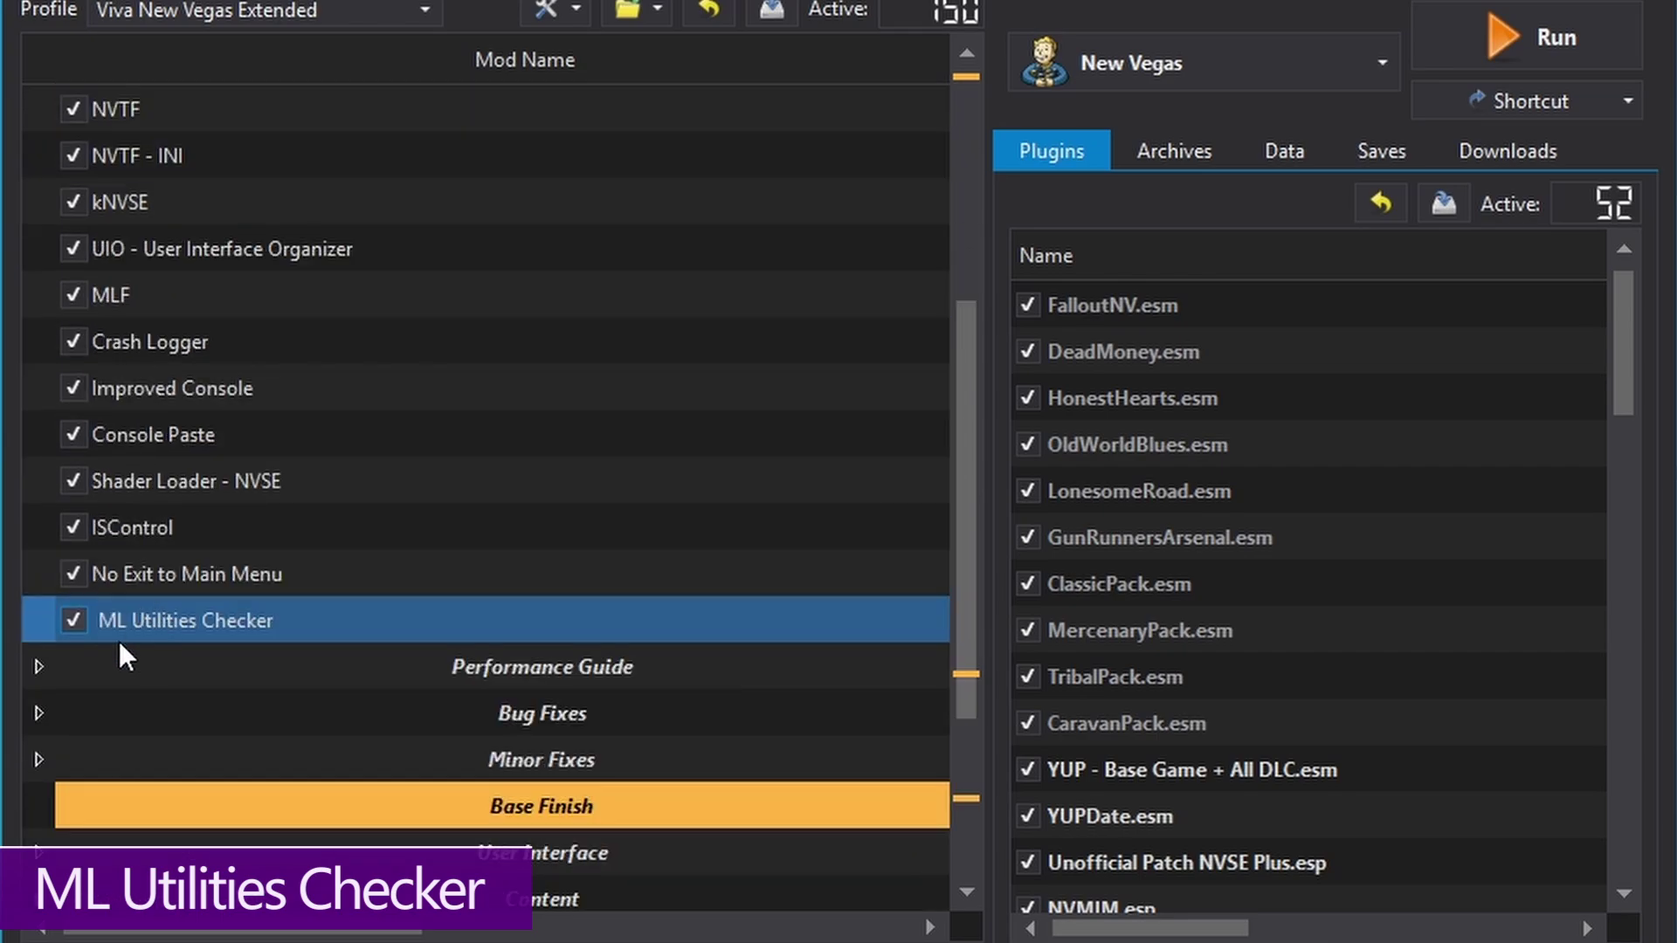
{"action": "left_click", "coordinate": [72, 623]}
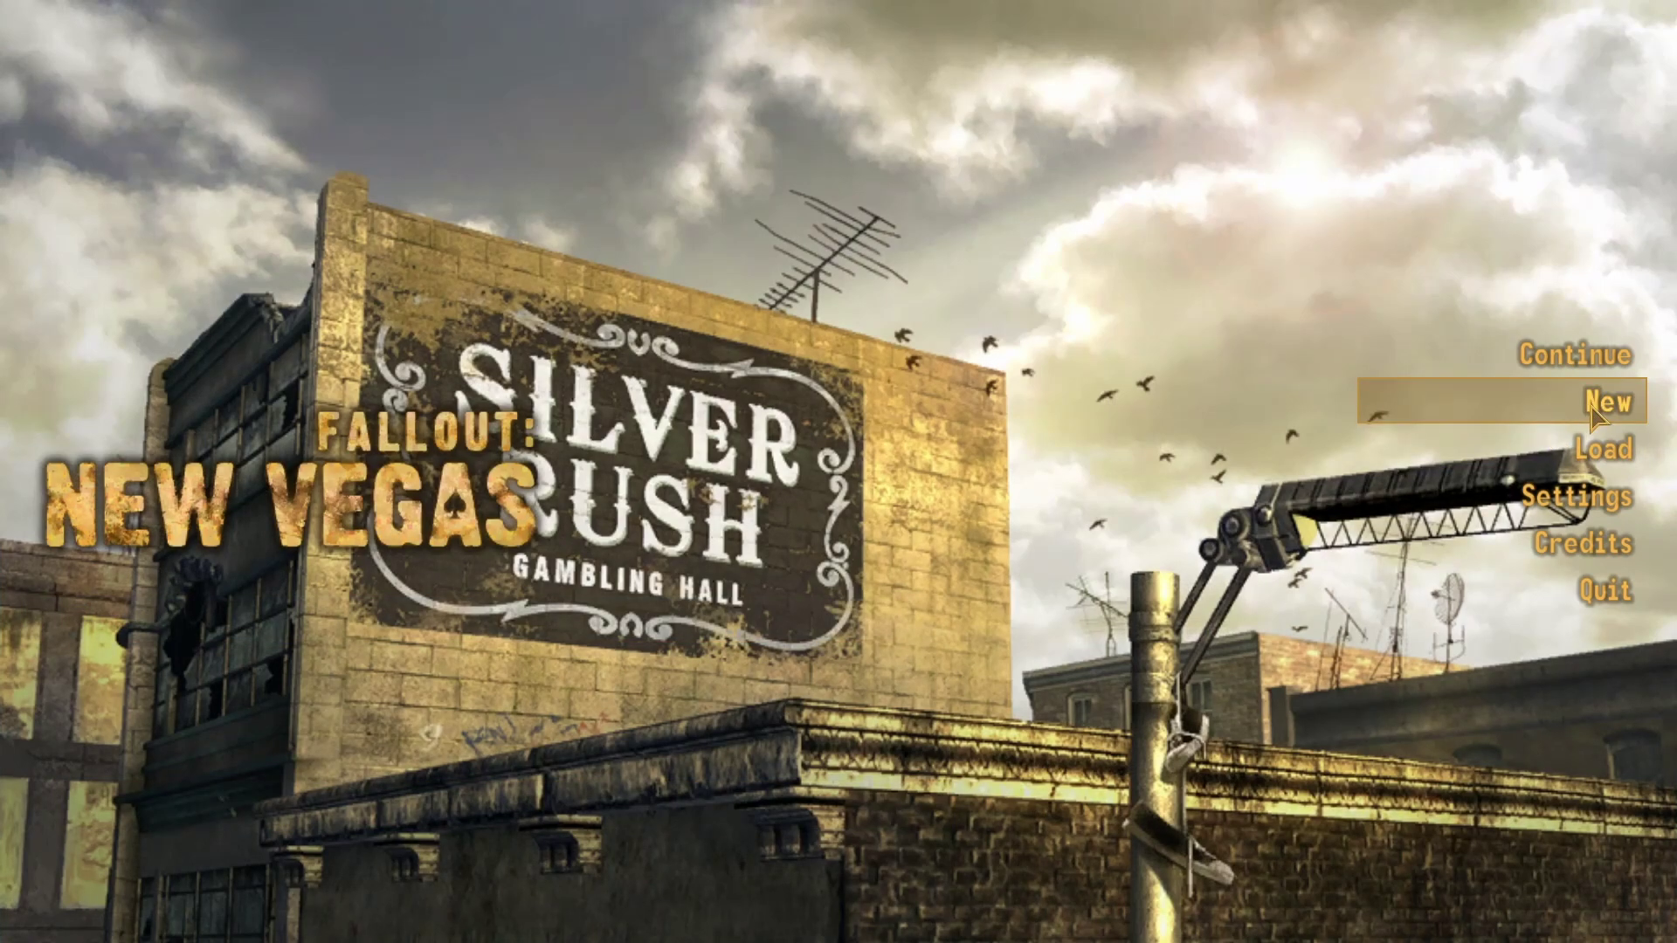
Step: Choose New on the Fallout: New Vegas main menu to begin a new game
{"action": "left_click", "coordinate": [1591, 406]}
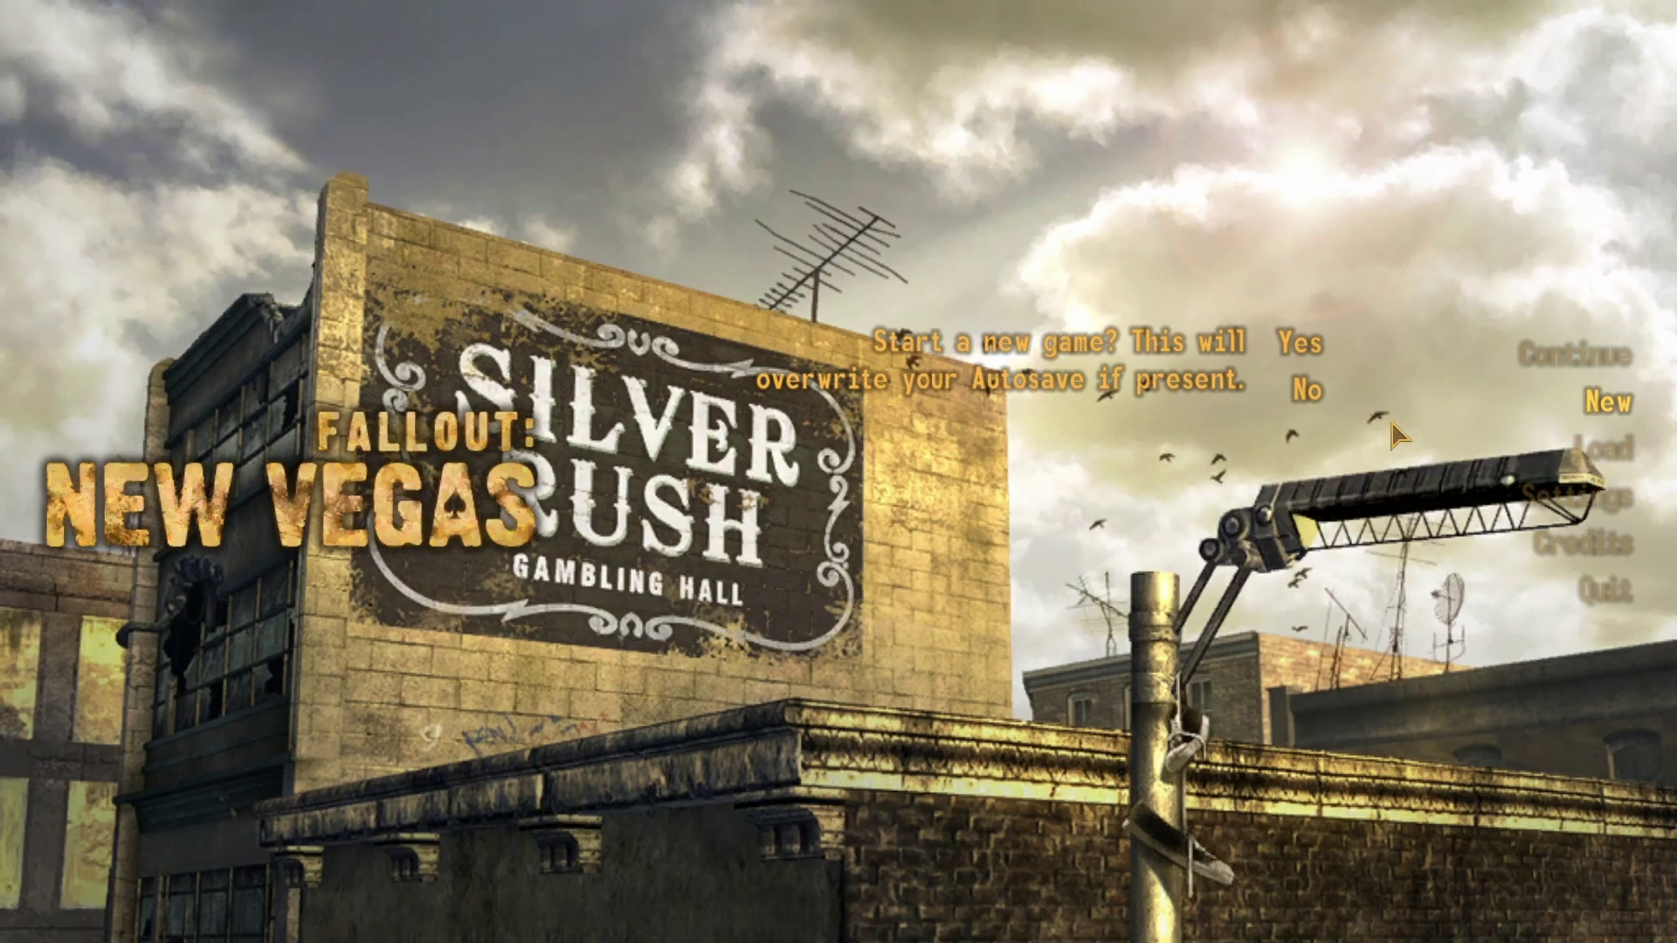